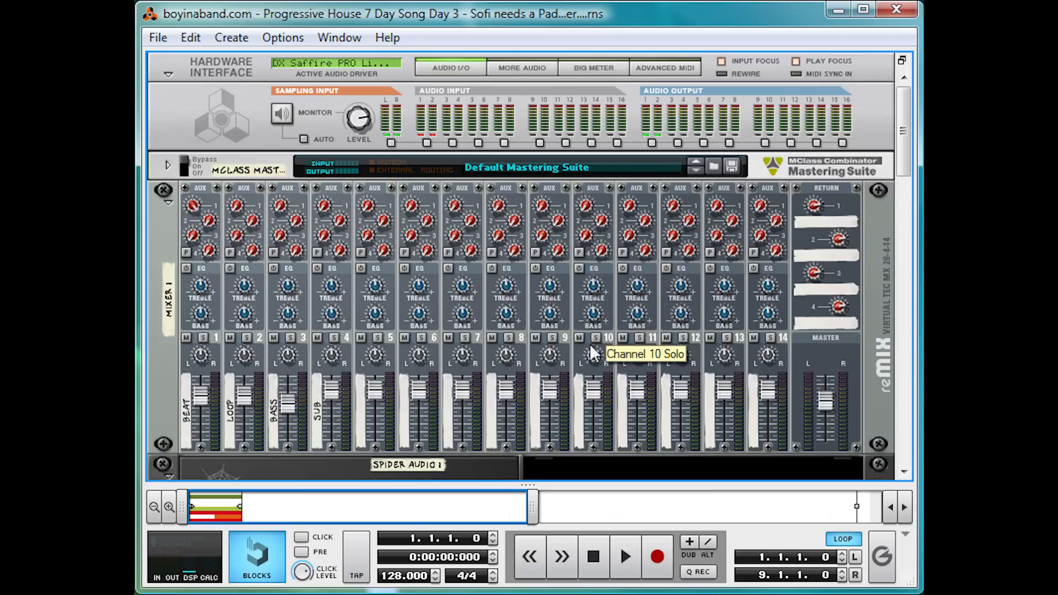
- Collapse the Sub Combinator and add a new Combinator in the empty rack space beneath it
{"action": "scroll", "coordinate": [576, 355], "scroll_direction": "down", "scroll_amount": 5}
{"action": "scroll", "coordinate": [568, 370], "scroll_direction": "down", "scroll_amount": 5}
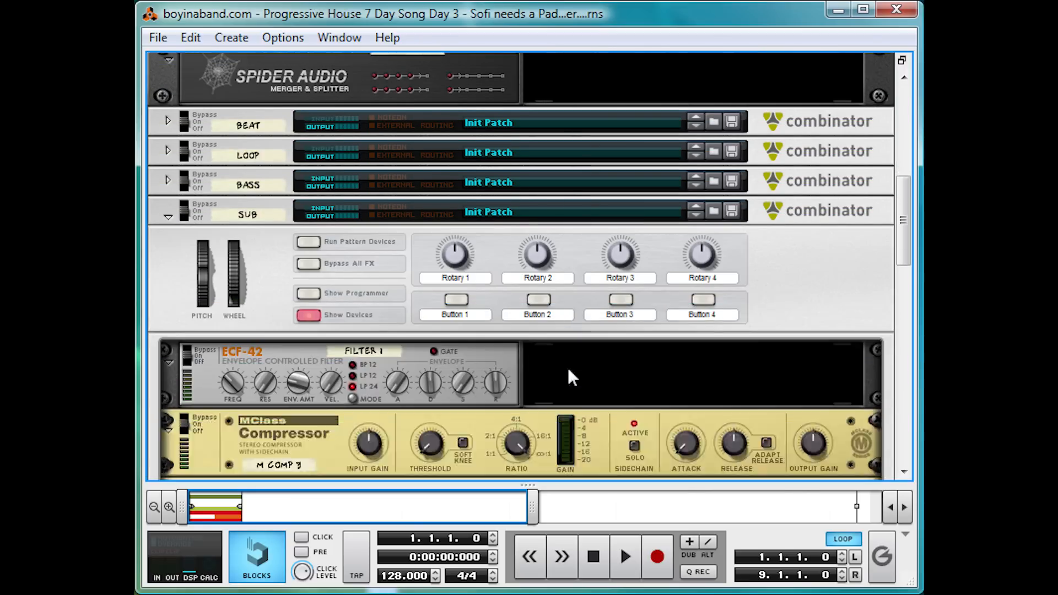
{"action": "left_click", "coordinate": [166, 218]}
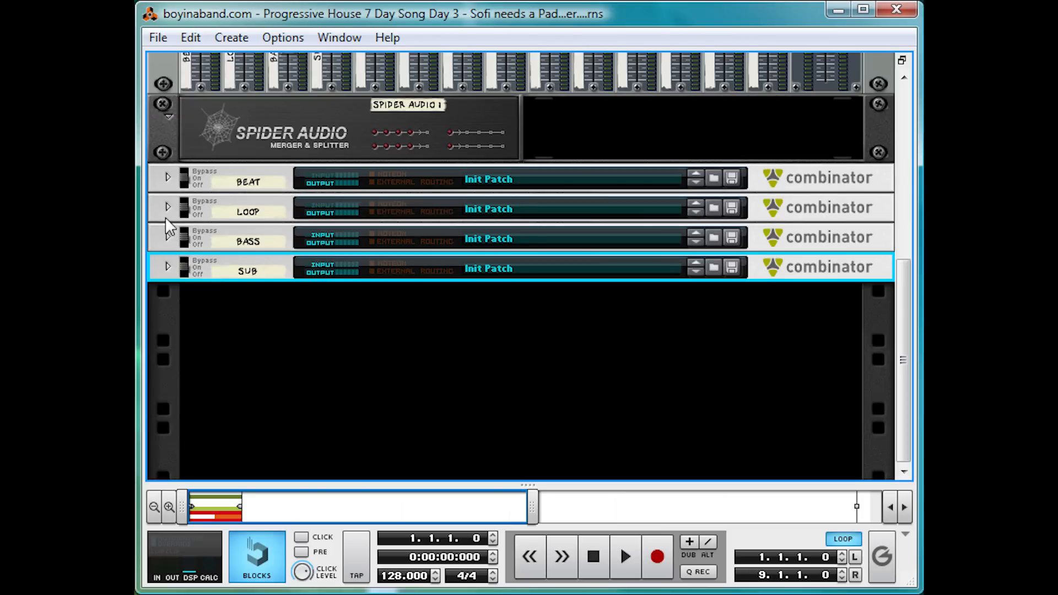
{"action": "right_click", "coordinate": [272, 314]}
{"action": "left_click", "coordinate": [322, 183]}
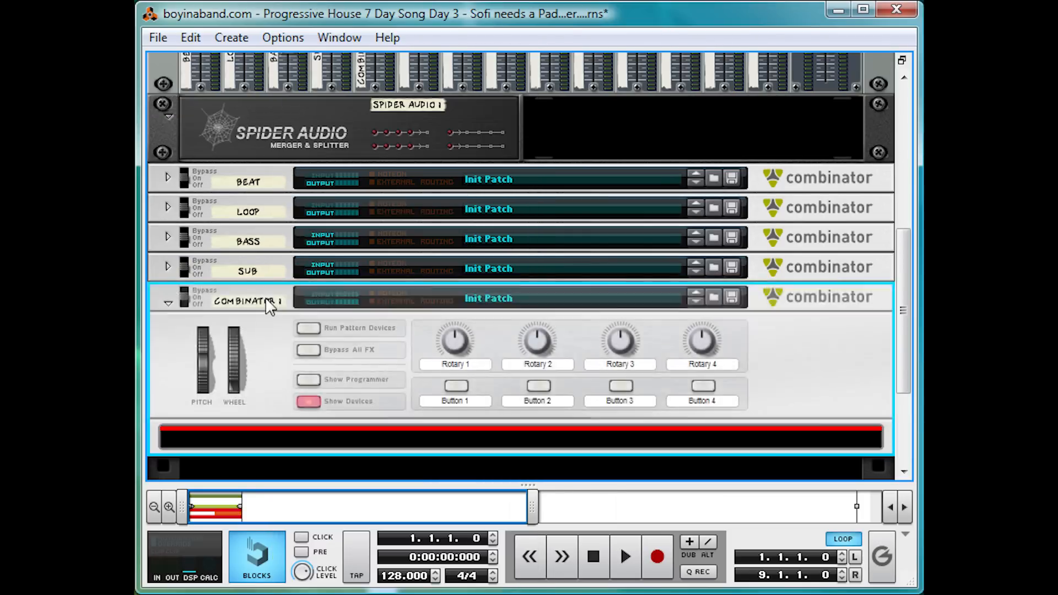
- Rename the new Combinator as Lead Pad
{"action": "double_click", "coordinate": [266, 301]}
{"action": "type", "text": "K"}
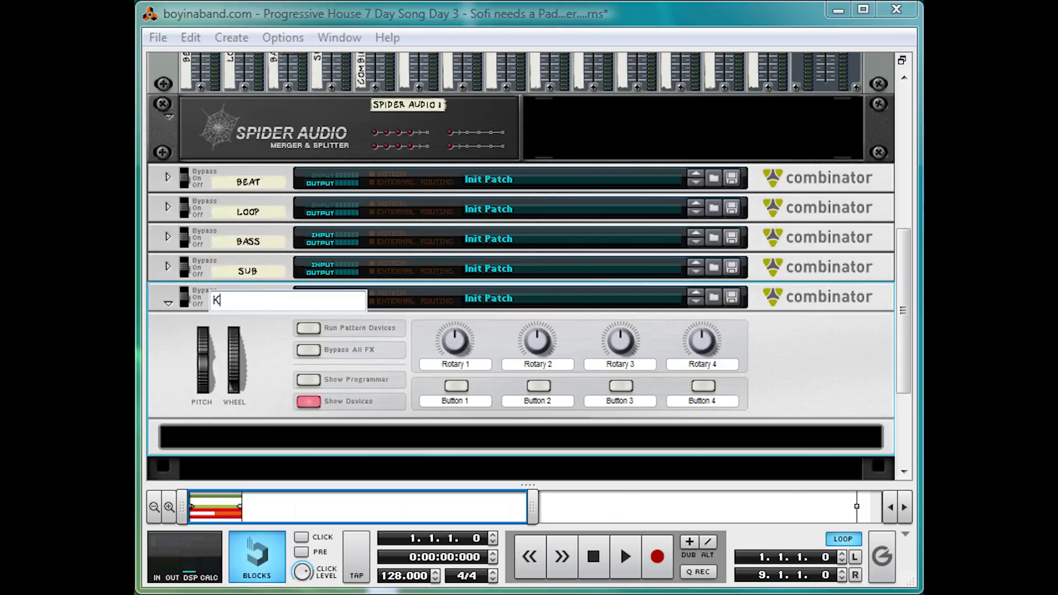
{"action": "key", "text": "BackSpace"}
{"action": "type", "text": "Lead Pad"}
{"action": "key", "text": "Return"}
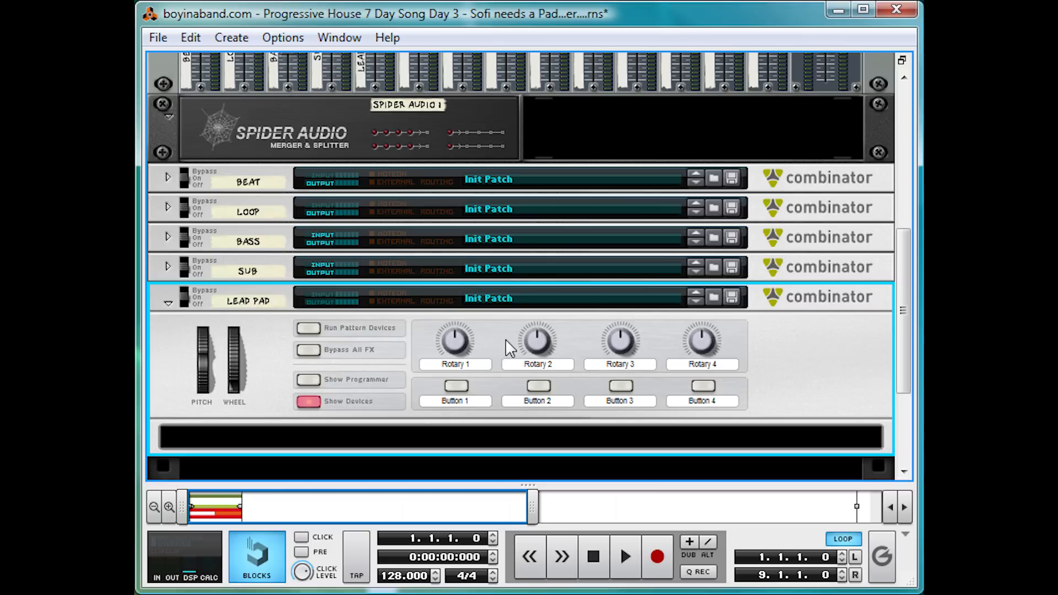
- Add a Line Mixer 6:2 and a Thor Polysonic Synthesizer inside the Lead Pad Combinator
{"action": "right_click", "coordinate": [527, 437]}
{"action": "mouse_move", "coordinate": [650, 594]}
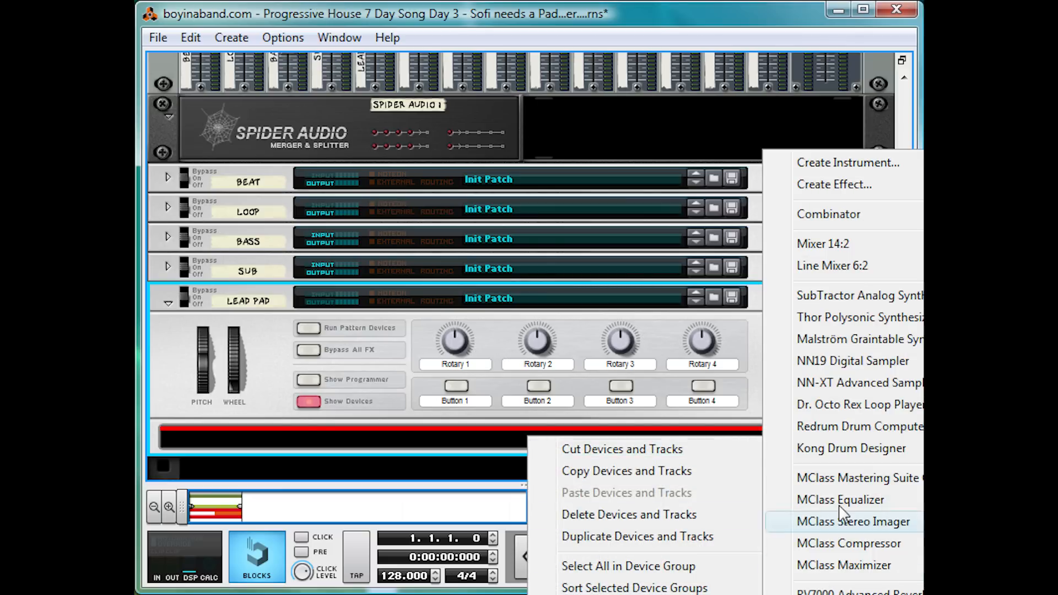
{"action": "left_click", "coordinate": [843, 265]}
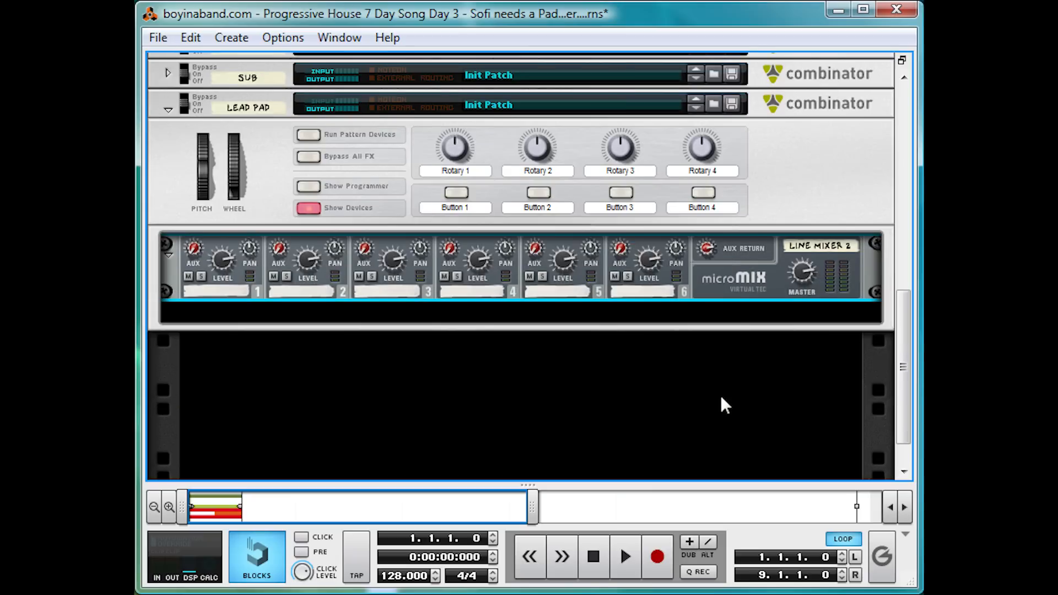
{"action": "right_click", "coordinate": [738, 263]}
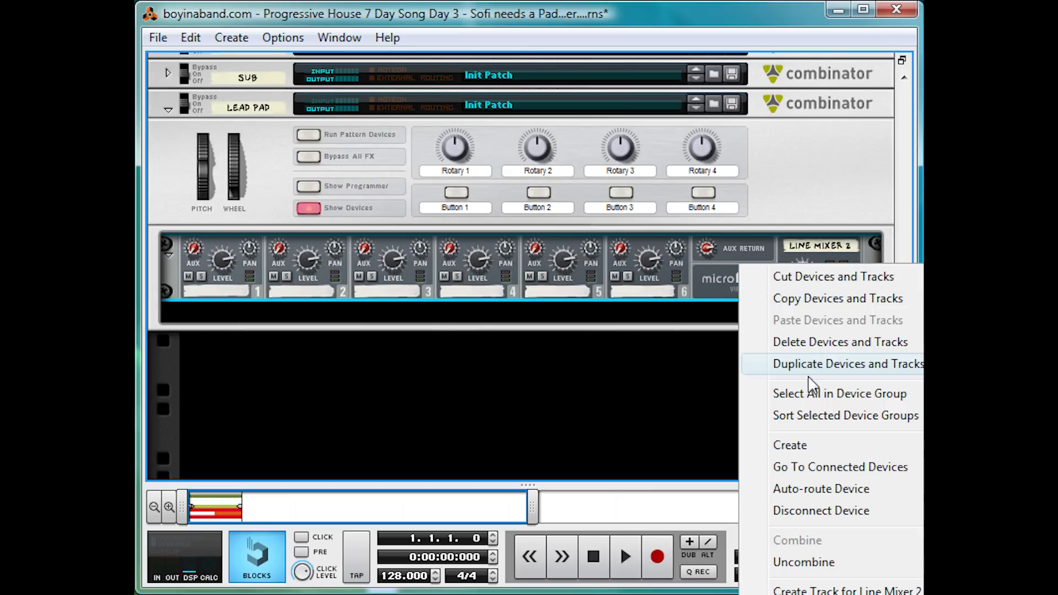
{"action": "left_click", "coordinate": [992, 340]}
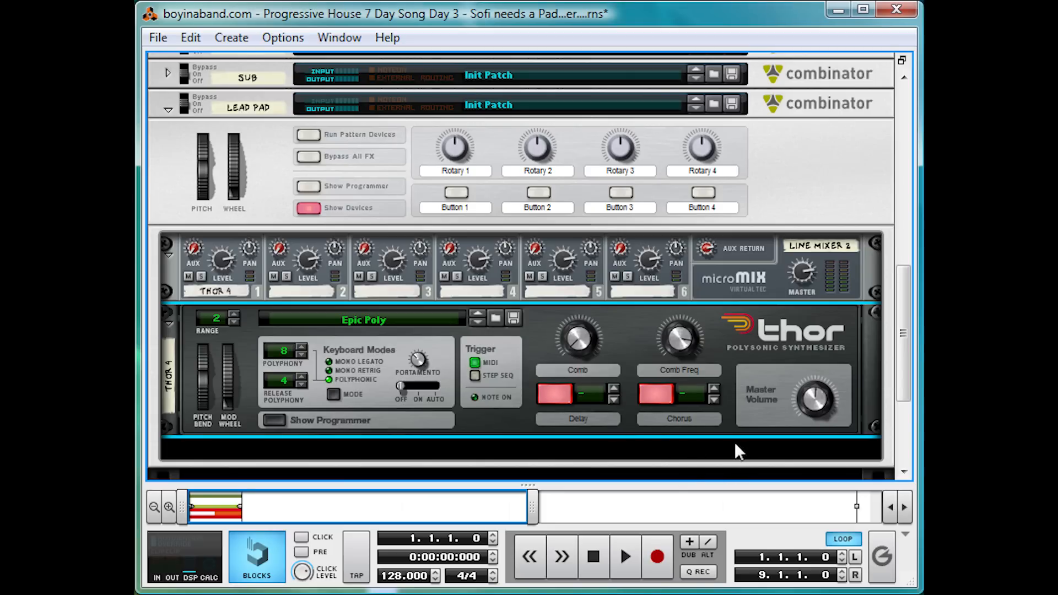
- Move the song position back to bar 1 and bring the rack back into view
{"action": "scroll", "coordinate": [681, 390], "scroll_direction": "down", "scroll_amount": 2}
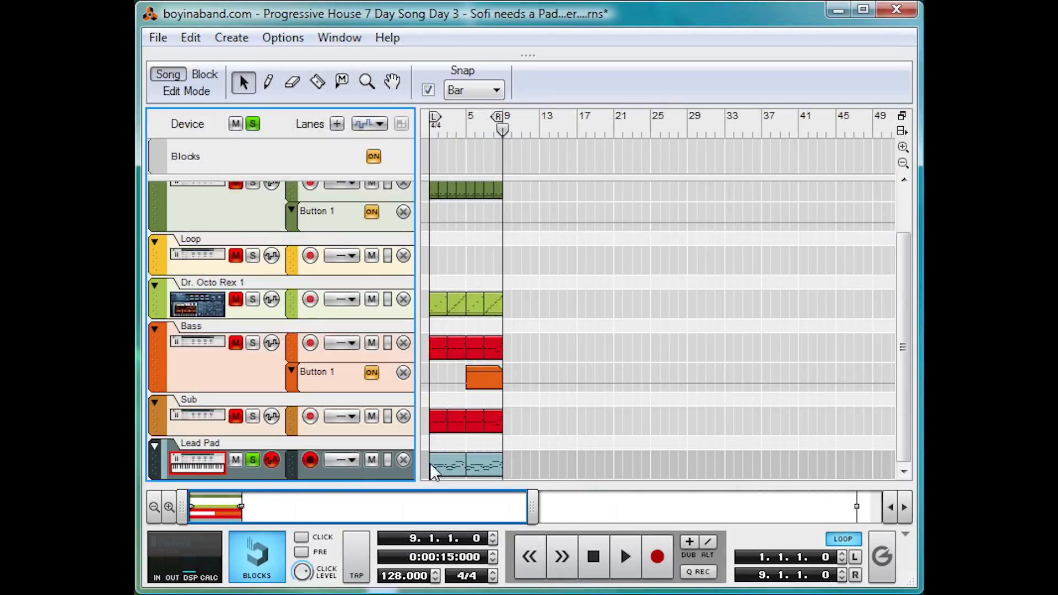
{"action": "left_click_drag", "start_coordinate": [502, 130], "coordinate": [338, 124]}
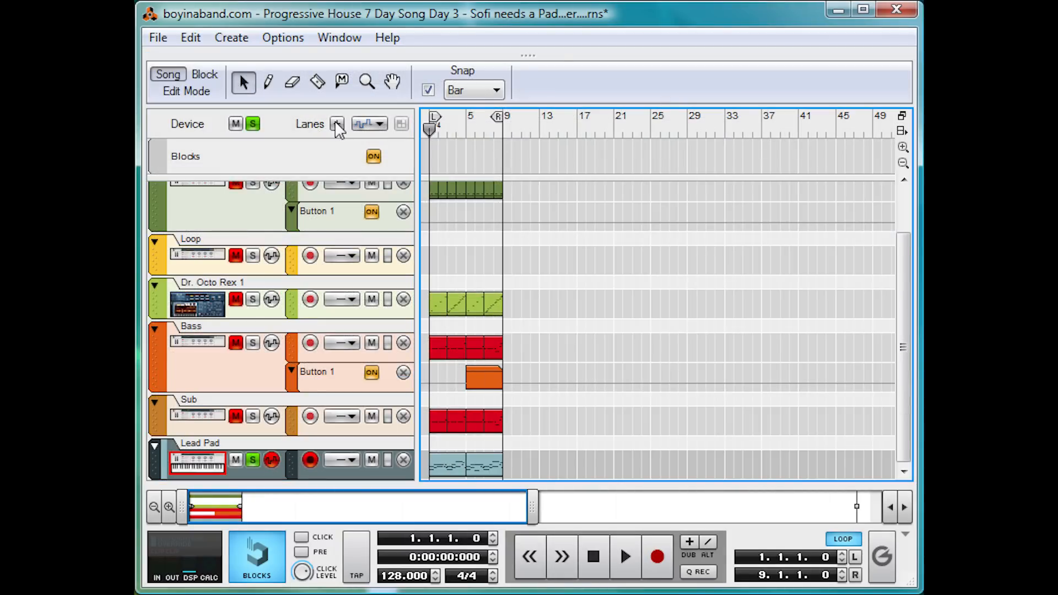
{"action": "left_click_drag", "start_coordinate": [538, 56], "coordinate": [513, 520]}
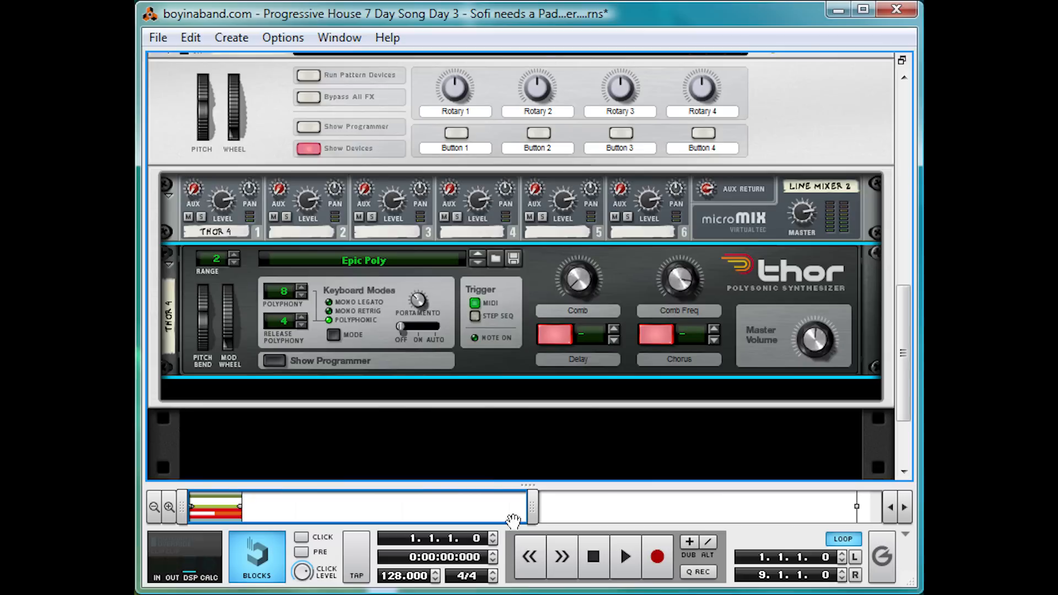
- Reset Thor to its Init Patch and show its programmer
{"action": "right_click", "coordinate": [472, 349]}
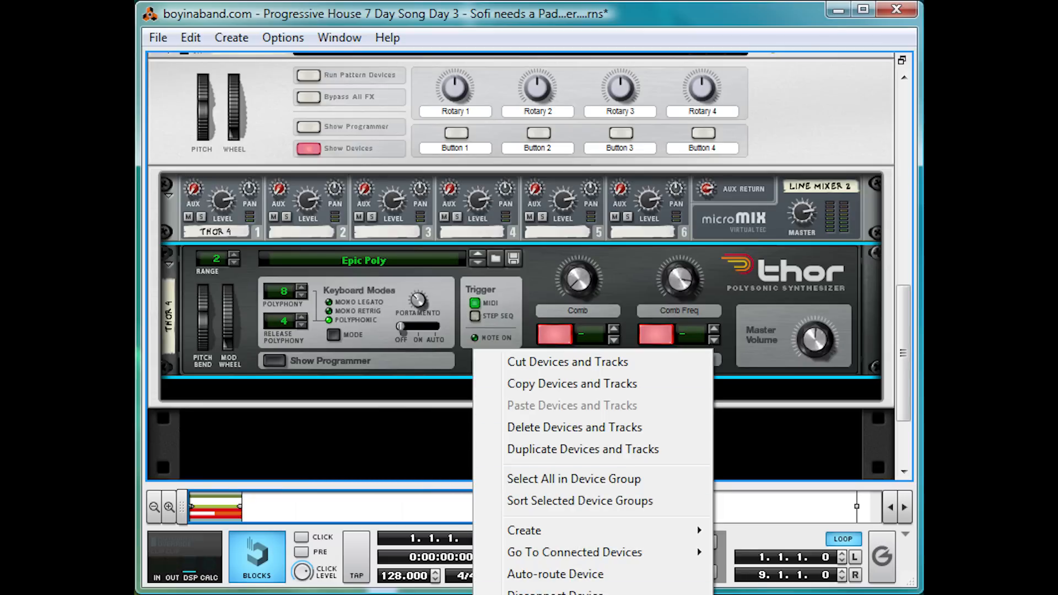
{"action": "key", "text": "Escape"}
{"action": "left_click", "coordinate": [276, 355]}
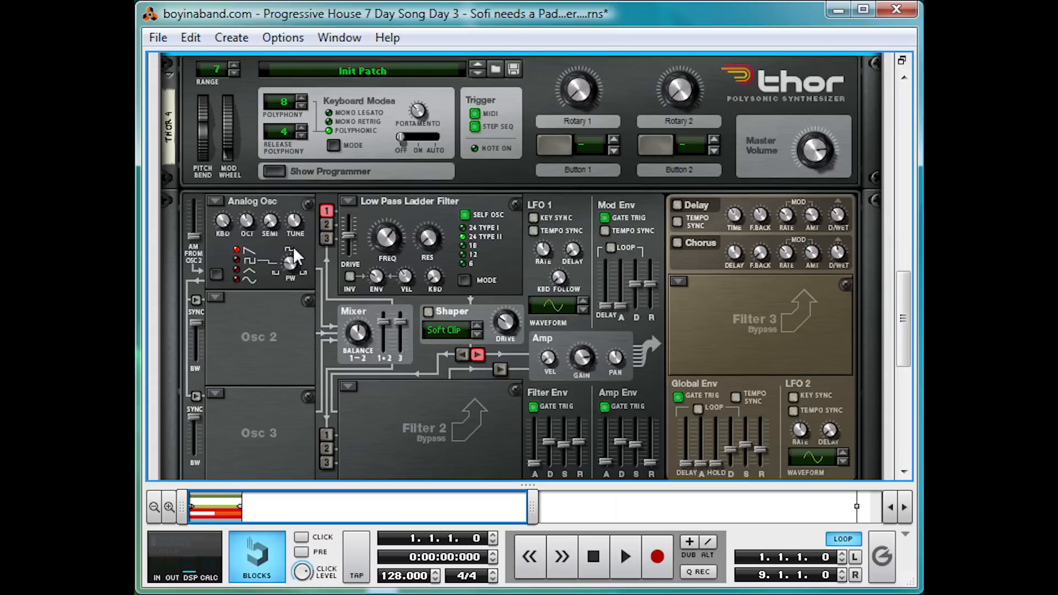
- Load an Analog oscillator into Thor's Osc 2 slot and a Multi oscillator into the Osc 3 slot
{"action": "left_click", "coordinate": [213, 298]}
{"action": "left_click", "coordinate": [242, 318]}
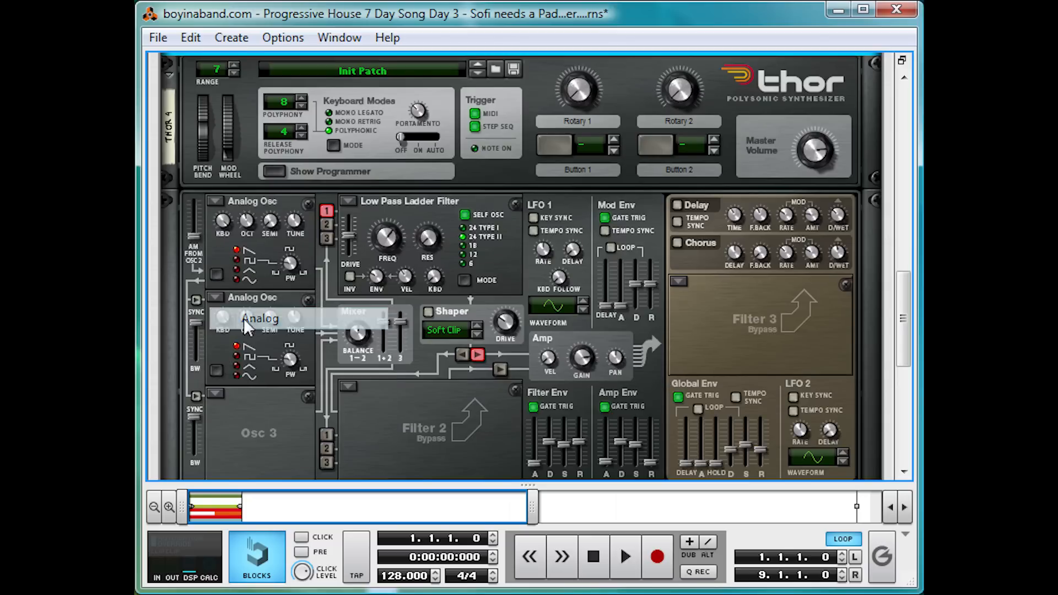
{"action": "left_click", "coordinate": [214, 393]}
{"action": "left_click", "coordinate": [290, 501]}
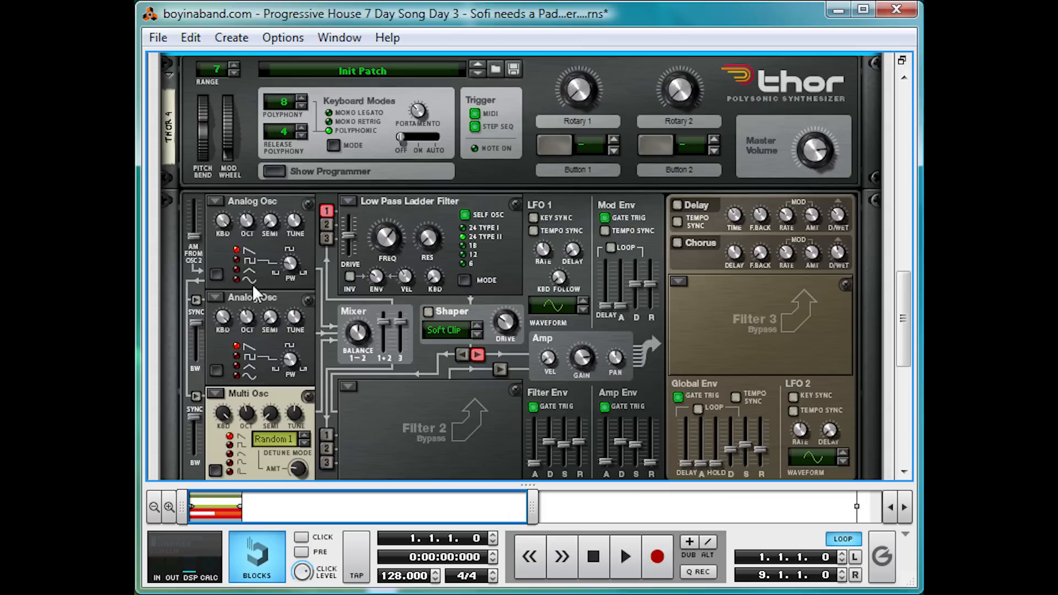
- Route oscillator 2 into Filter 1 and slightly detune oscillators 1 and 2 against each other while the loop plays
{"action": "left_click", "coordinate": [326, 224]}
{"action": "key", "text": "space"}
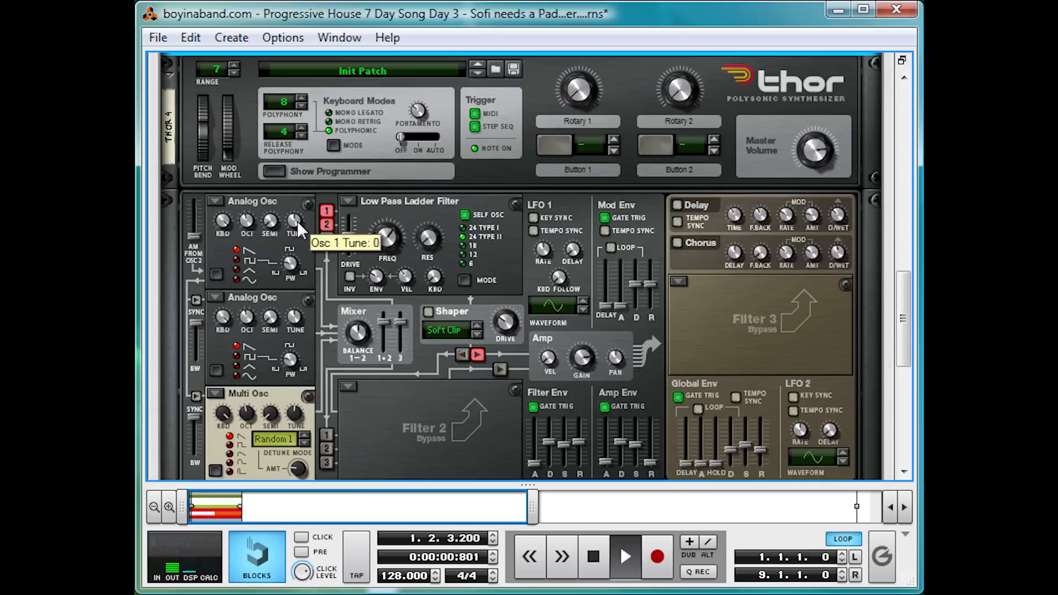
{"action": "left_click_drag", "start_coordinate": [309, 200], "coordinate": [315, 187]}
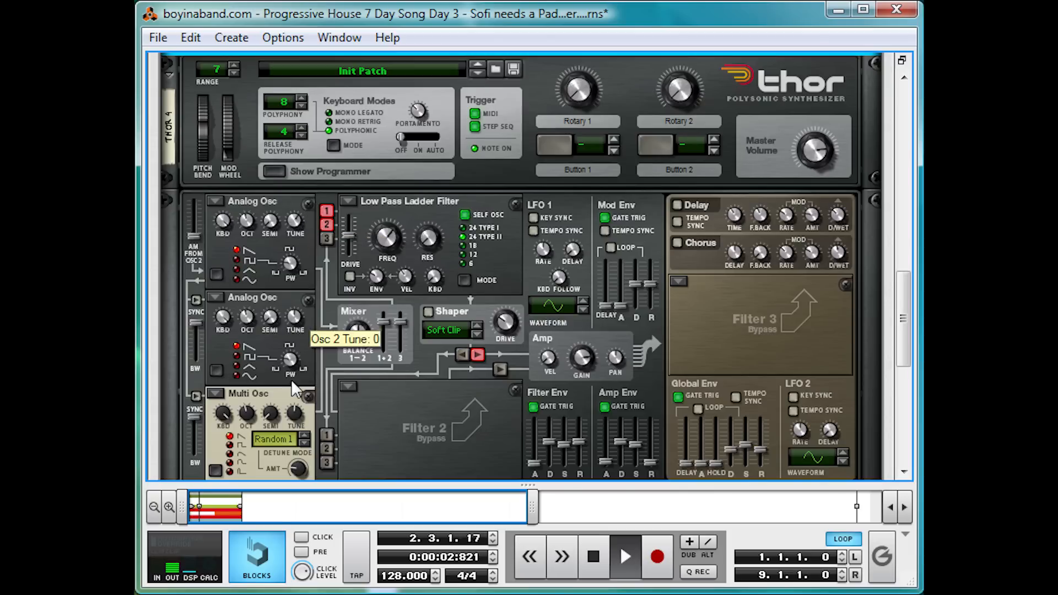
{"action": "left_click_drag", "start_coordinate": [293, 317], "coordinate": [290, 350]}
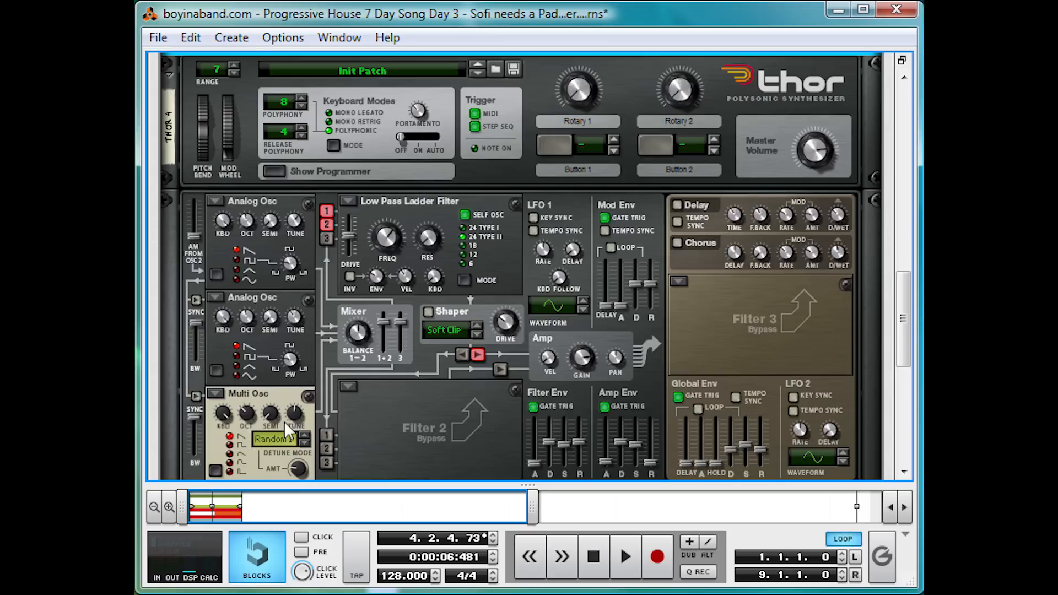
- Route oscillator 3 into Filter 1 and raise the amp envelope's sustain to maximum and its release to 600 ms during playback
{"action": "left_click", "coordinate": [330, 240]}
{"action": "key", "text": "space"}
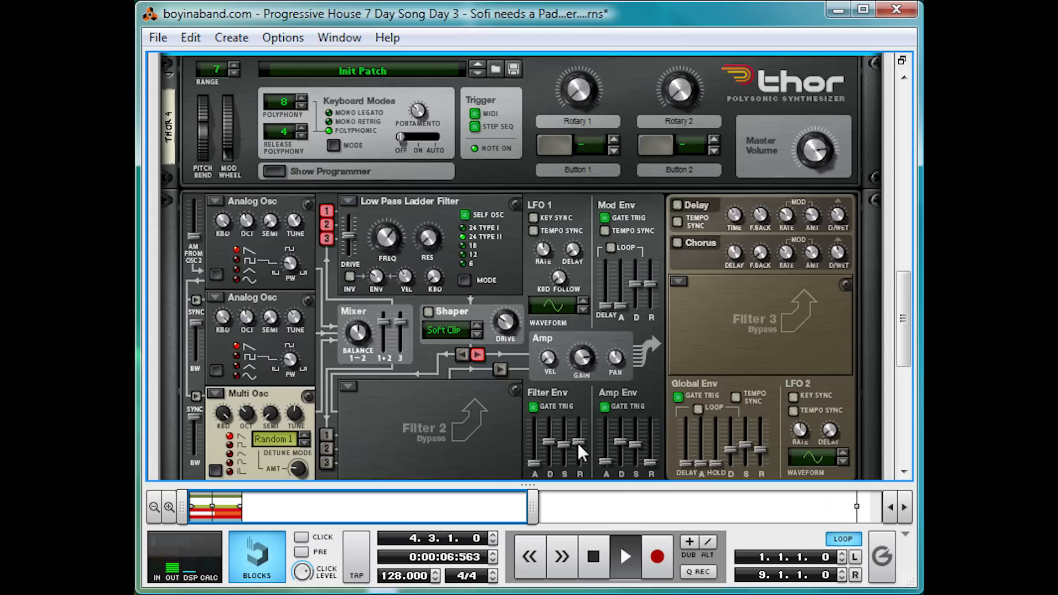
{"action": "left_click_drag", "start_coordinate": [639, 450], "coordinate": [634, 413]}
{"action": "left_click_drag", "start_coordinate": [653, 458], "coordinate": [660, 426]}
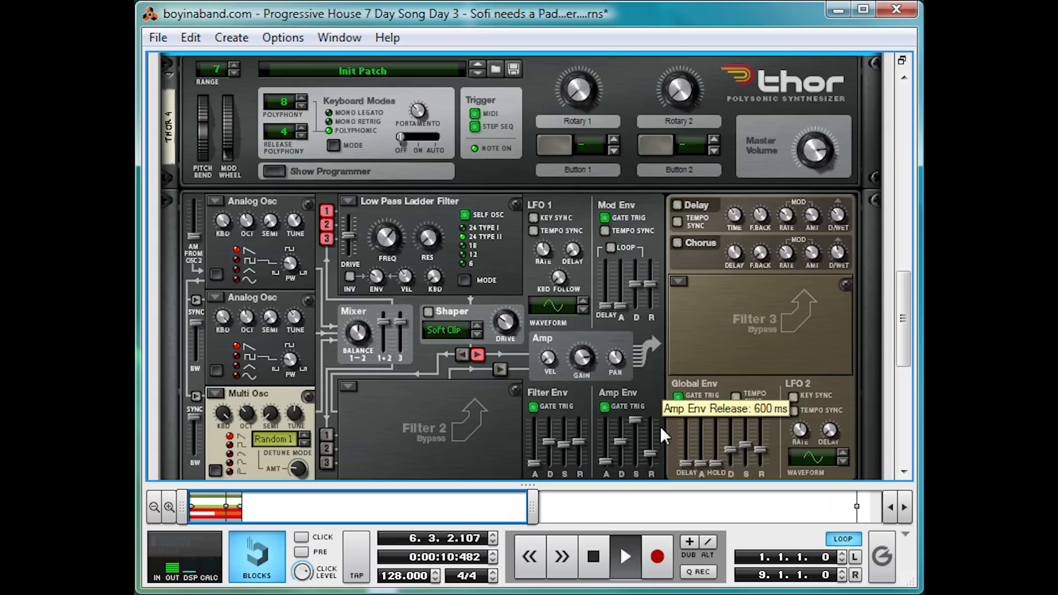
{"action": "key", "text": "space"}
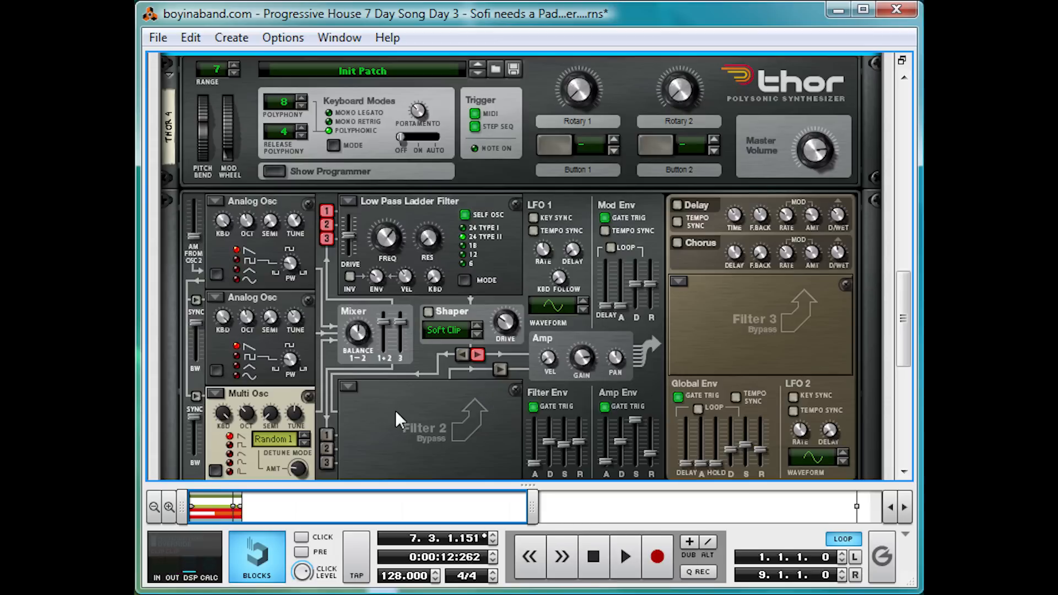
- Adjust Filter 1's cutoff frequency and shorten the filter envelope's decay while auditioning the pad
{"action": "key", "text": "space"}
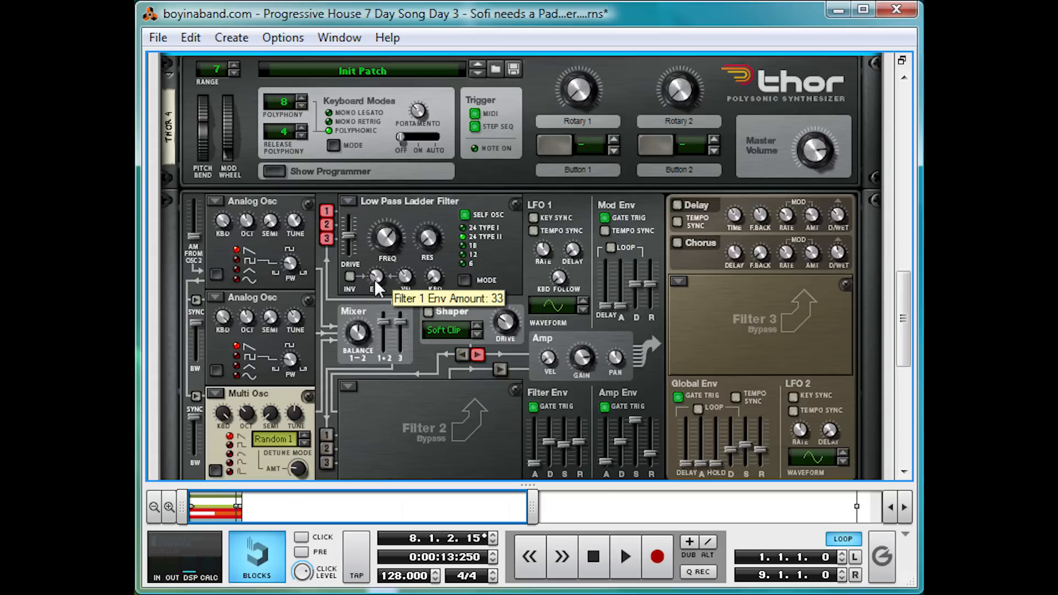
{"action": "left_click_drag", "start_coordinate": [382, 244], "coordinate": [422, 160]}
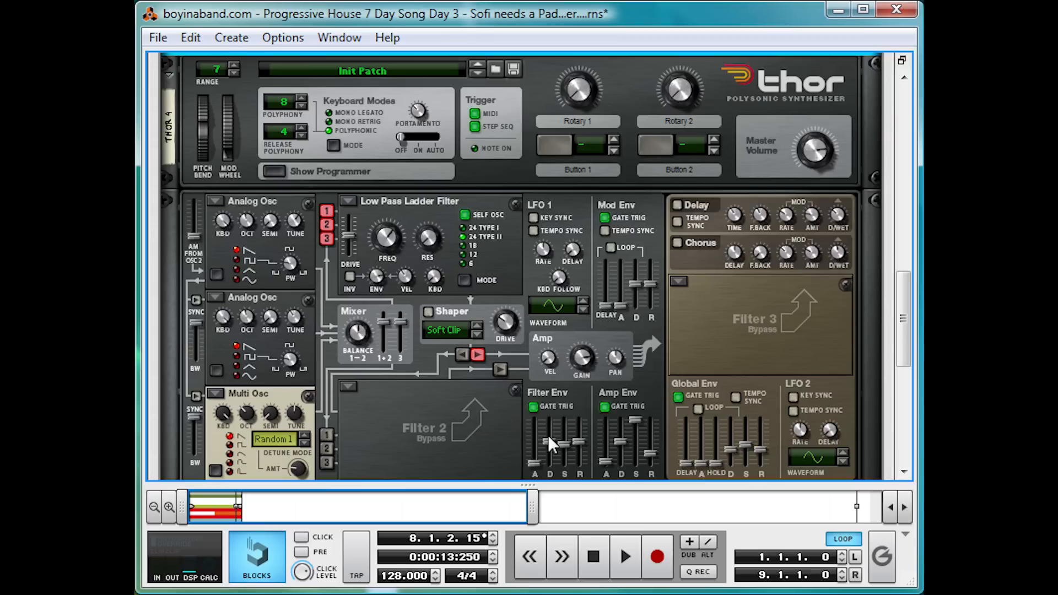
{"action": "key", "text": "space"}
{"action": "left_click_drag", "start_coordinate": [549, 442], "coordinate": [549, 506]}
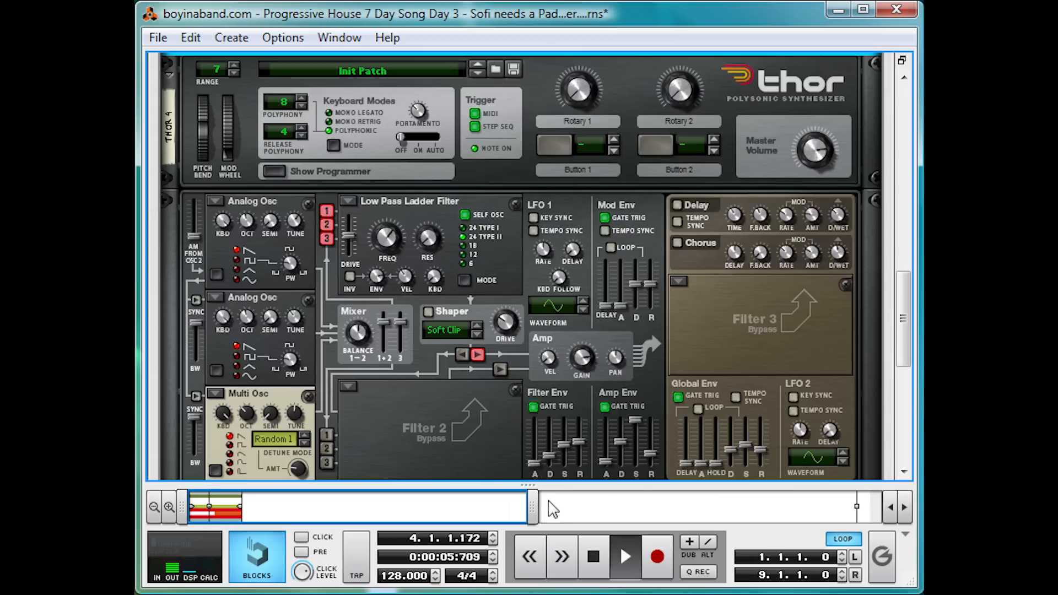
{"action": "key", "text": "space"}
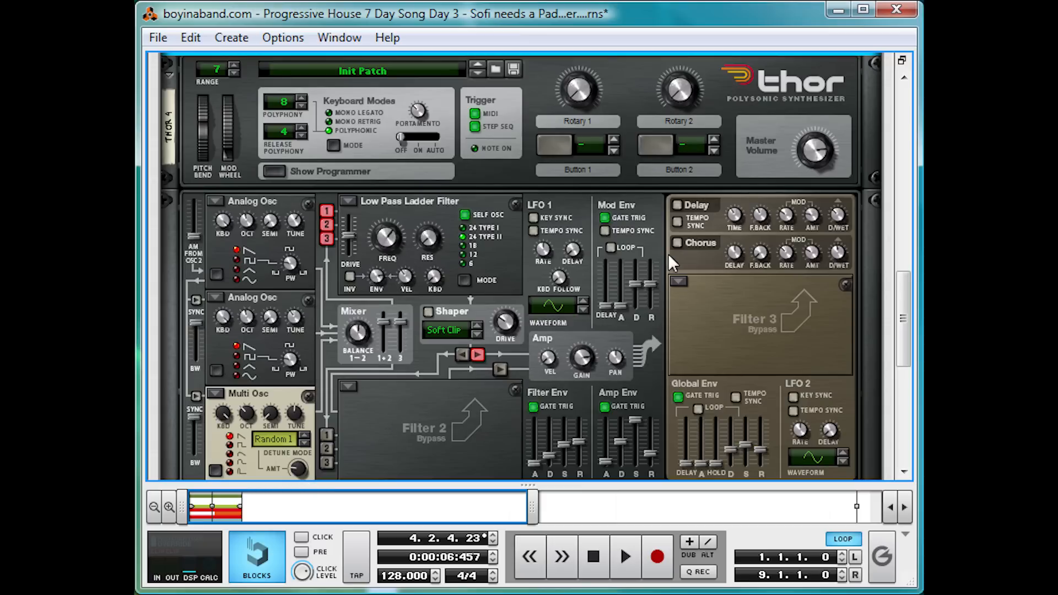
- Turn on Thor's Chorus and reduce its dry/wet amount while the loop plays
{"action": "key", "text": "space"}
{"action": "left_click", "coordinate": [678, 243]}
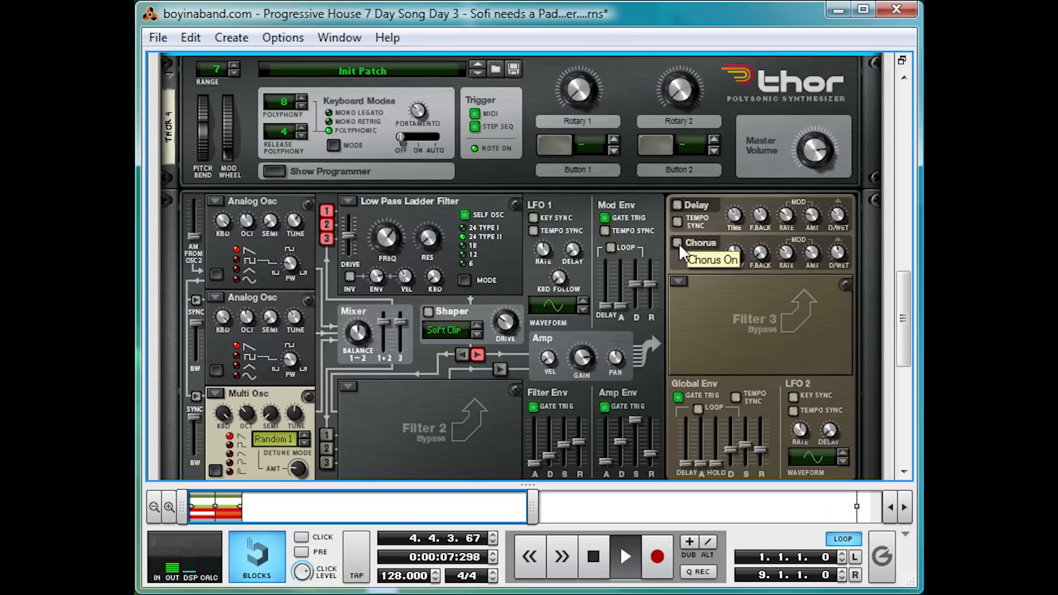
{"action": "left_click_drag", "start_coordinate": [836, 253], "coordinate": [806, 325]}
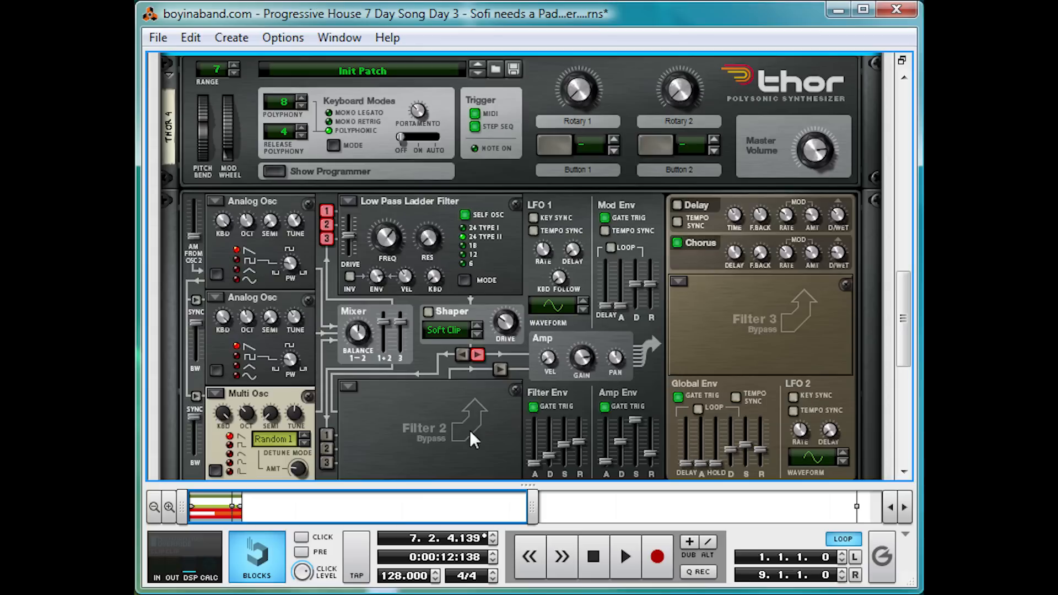
- Duplicate the Thor synthesizer and cable the copy's audio output into channel 2 of the line mixer
{"action": "scroll", "coordinate": [474, 434], "scroll_direction": "up", "scroll_amount": 5}
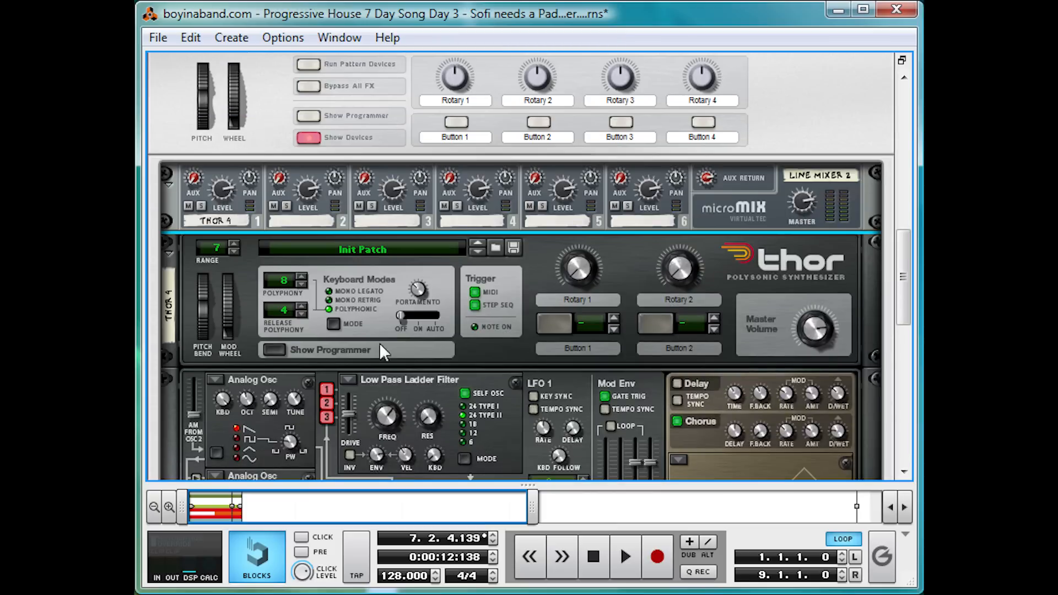
{"action": "right_click", "coordinate": [434, 344]}
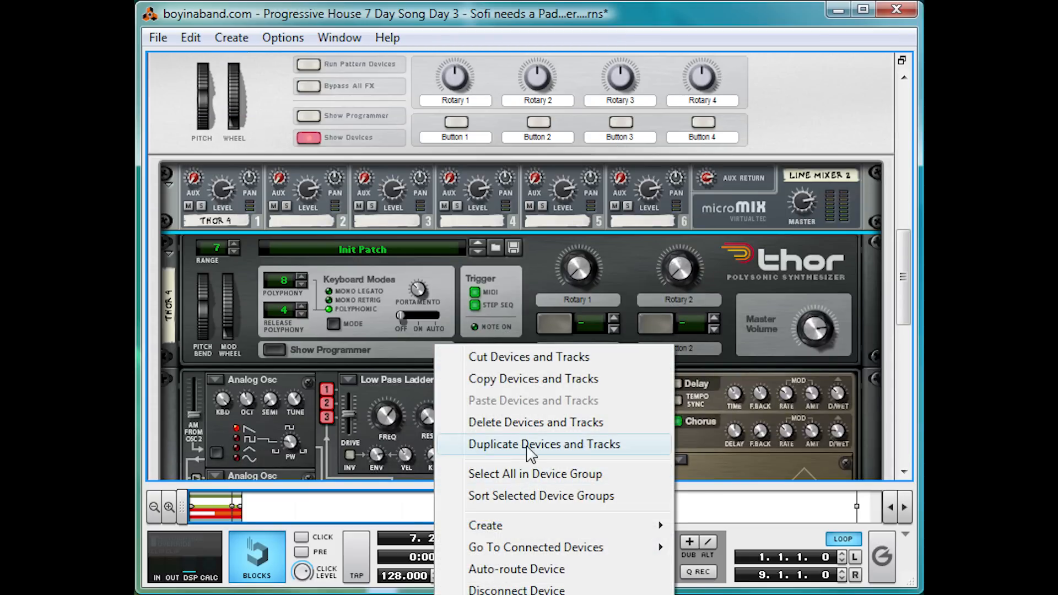
{"action": "left_click", "coordinate": [528, 444]}
{"action": "key", "text": "Tab"}
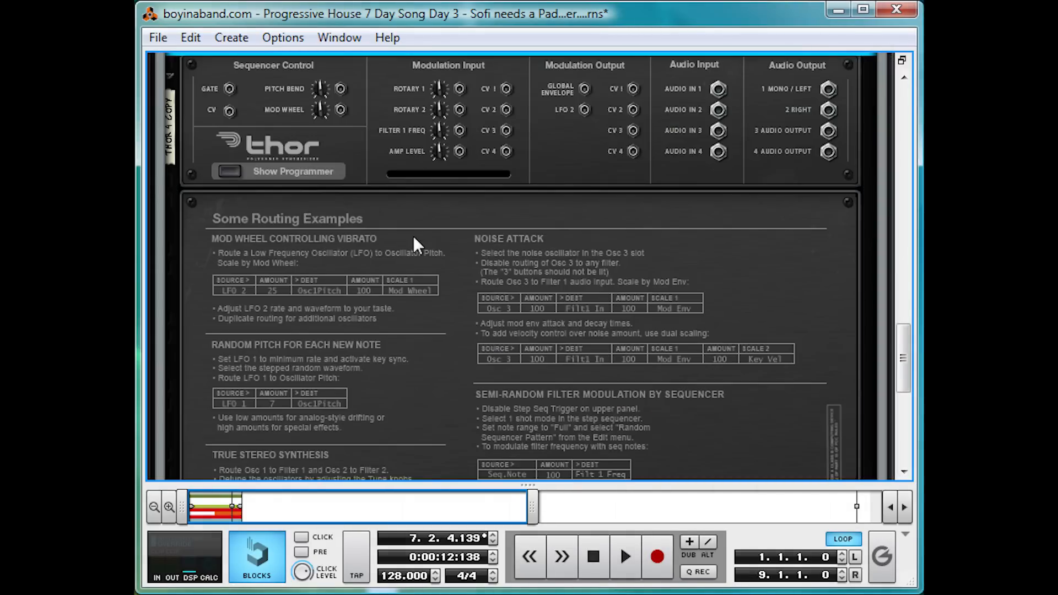
{"action": "scroll", "coordinate": [412, 236], "scroll_direction": "up", "scroll_amount": 5}
{"action": "left_click_drag", "start_coordinate": [827, 268], "coordinate": [286, 172]}
{"action": "key", "text": "Tab"}
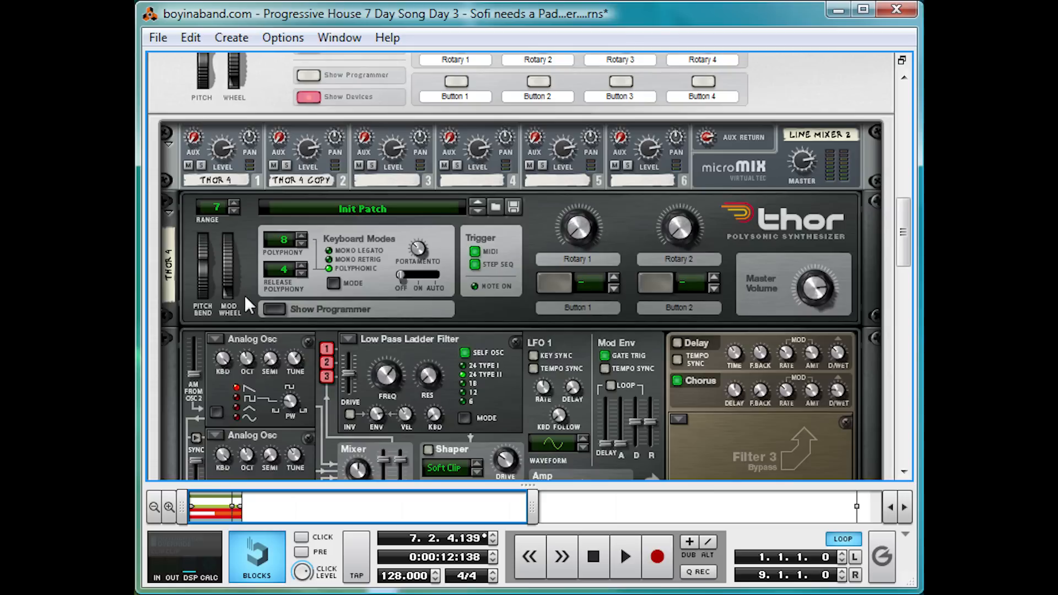
- Hide the original Thor's programmer and look over the copy's settings and the line mixer channels
{"action": "left_click", "coordinate": [275, 308]}
{"action": "scroll", "coordinate": [291, 309], "scroll_direction": "down", "scroll_amount": 3}
{"action": "scroll", "coordinate": [505, 373], "scroll_direction": "down", "scroll_amount": 2}
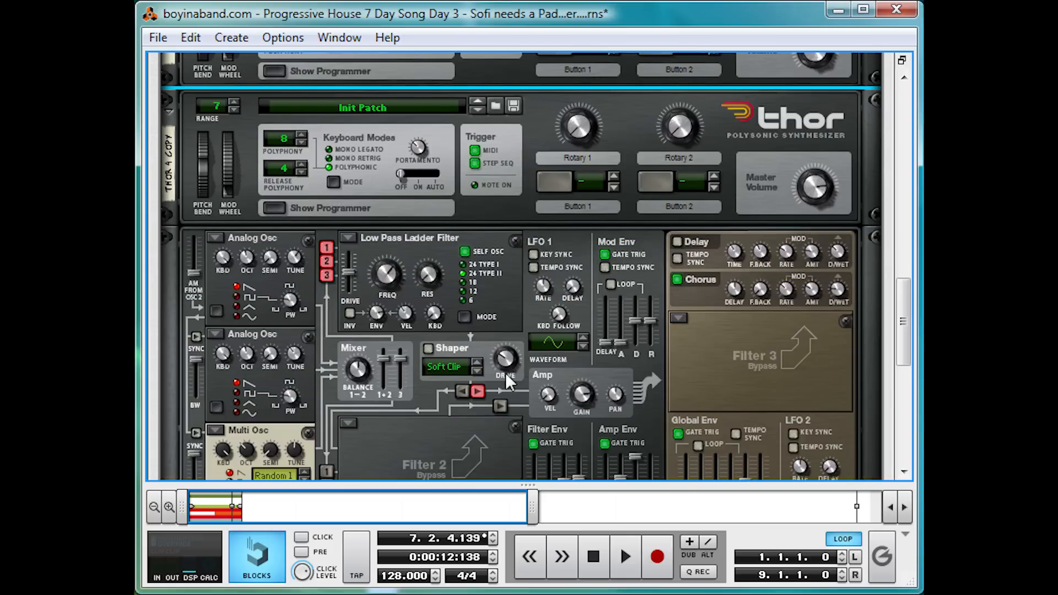
{"action": "mouse_move", "coordinate": [504, 372]}
{"action": "scroll", "coordinate": [505, 373], "scroll_direction": "down", "scroll_amount": 2}
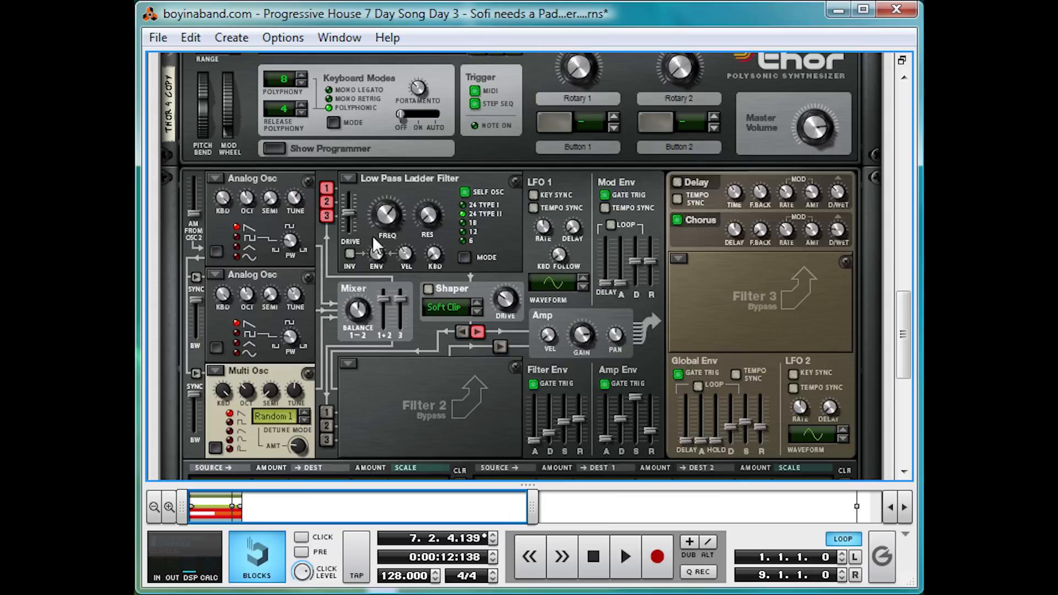
{"action": "scroll", "coordinate": [395, 389], "scroll_direction": "up", "scroll_amount": 15}
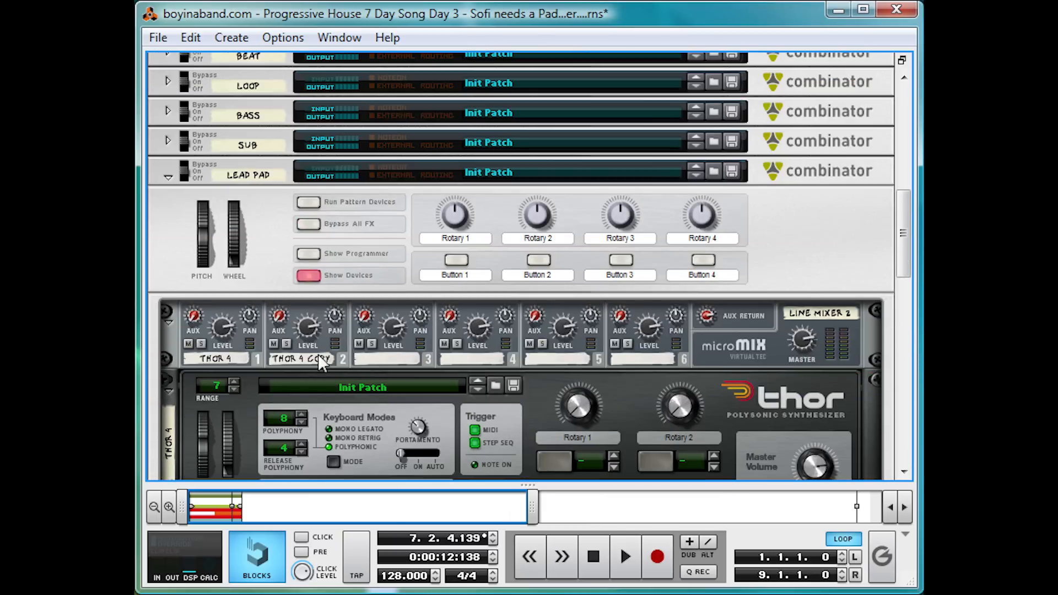
- In the copied Thor, change oscillator 1 to Noise and oscillator 2 to Multi Oscillator
{"action": "scroll", "coordinate": [295, 352], "scroll_direction": "down", "scroll_amount": 16}
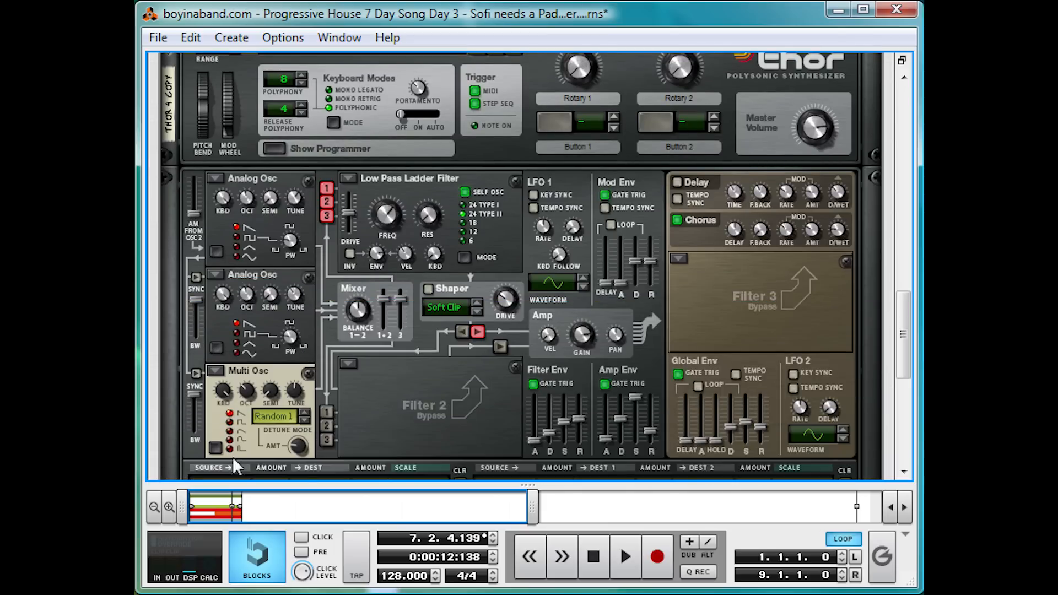
{"action": "left_click", "coordinate": [214, 178]}
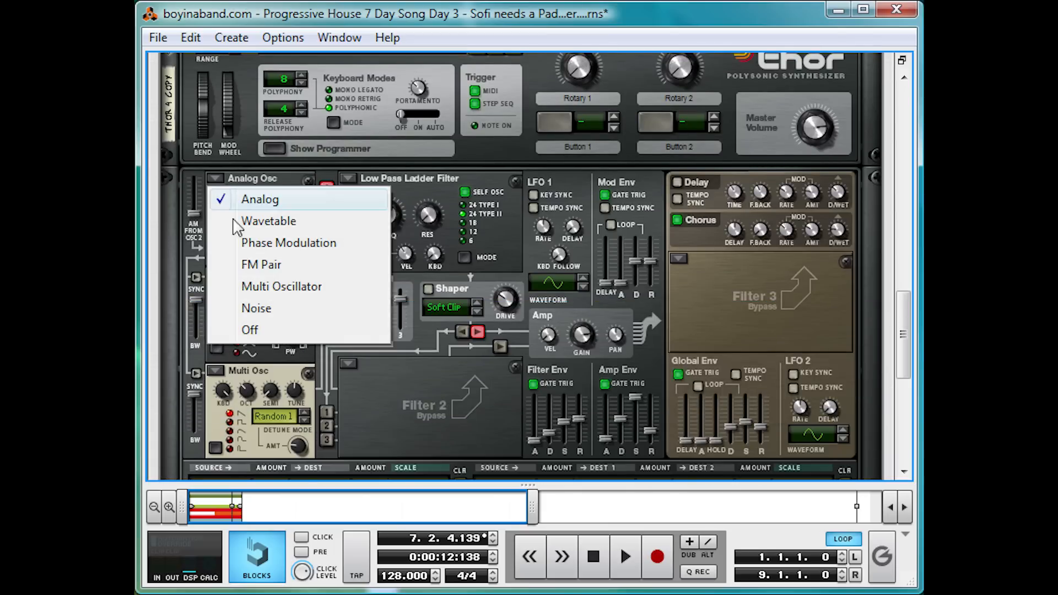
{"action": "left_click", "coordinate": [261, 308]}
{"action": "left_click", "coordinate": [215, 274]}
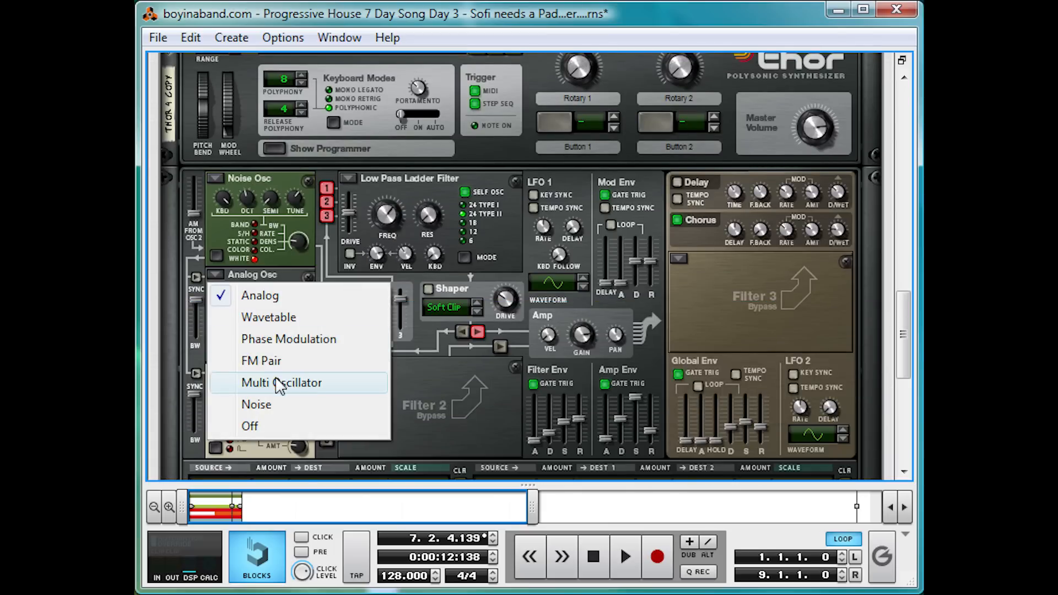
{"action": "left_click", "coordinate": [278, 383]}
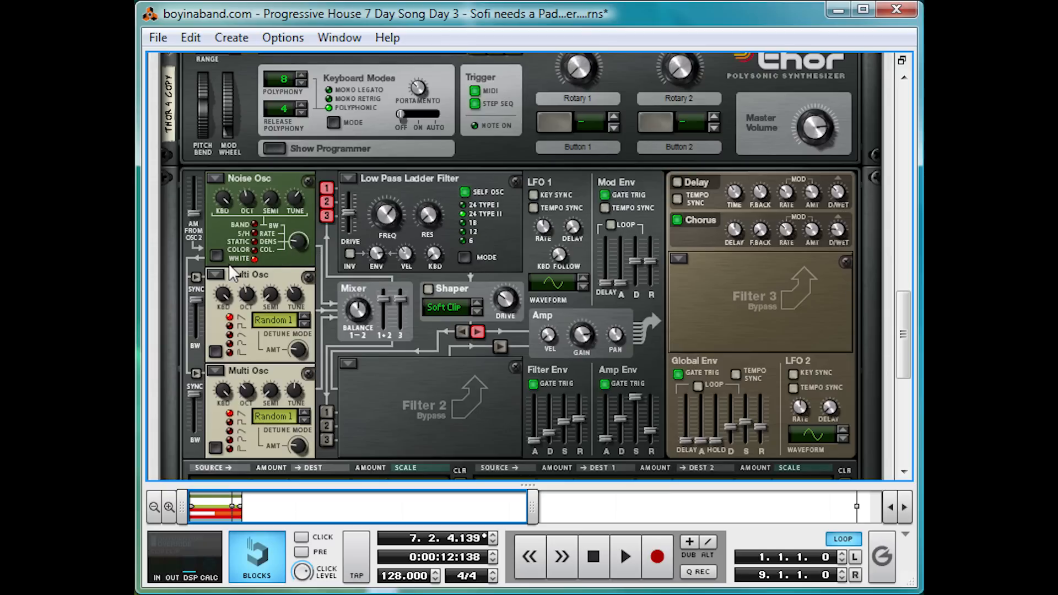
- Audition the copied Thor's noise oscillator alone, and together with oscillators 2 and 3 routed into Filter 1
{"action": "left_click", "coordinate": [326, 204]}
{"action": "key", "text": "space"}
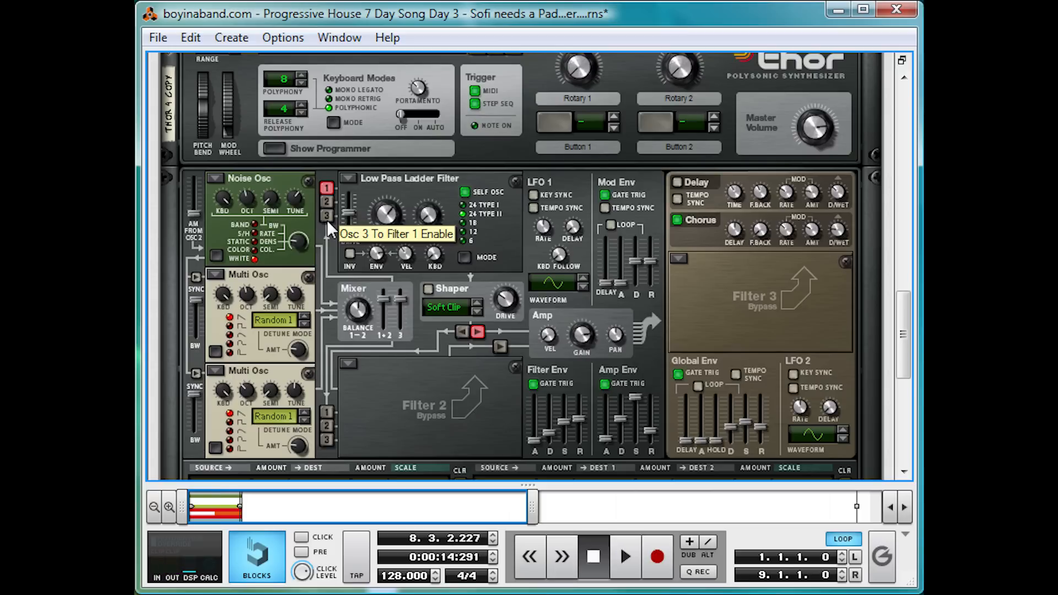
{"action": "left_click", "coordinate": [326, 217]}
{"action": "left_click", "coordinate": [327, 202]}
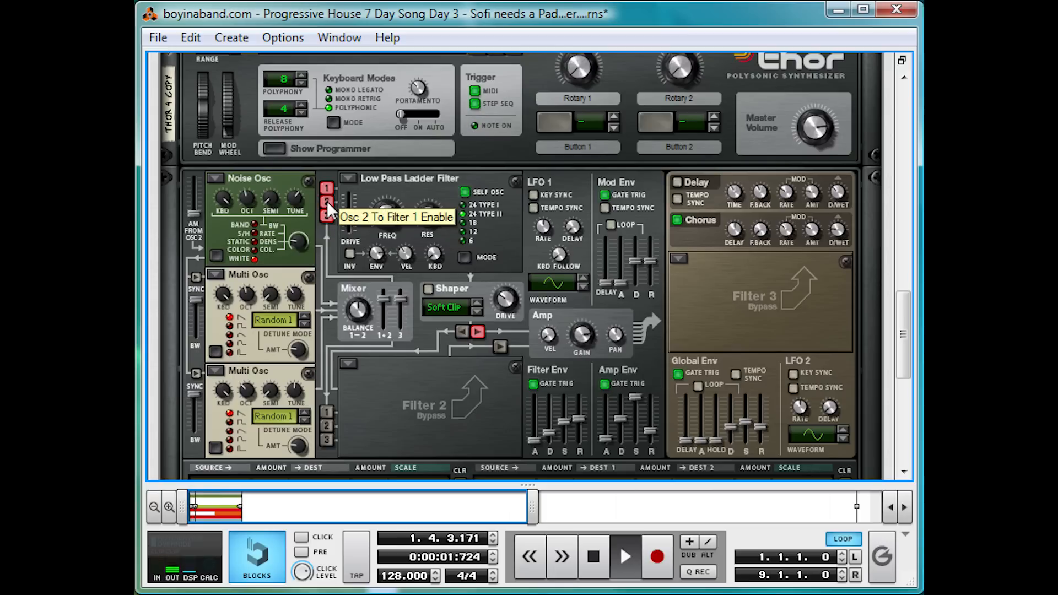
{"action": "key", "text": "space"}
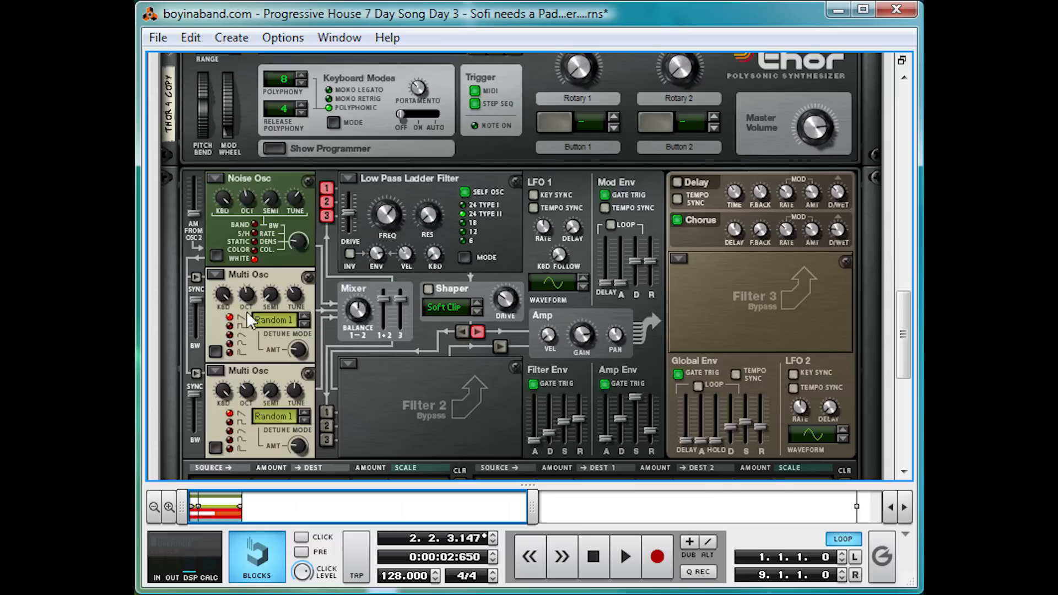
{"action": "mouse_move", "coordinate": [246, 299]}
{"action": "mouse_move", "coordinate": [269, 391]}
{"action": "key", "text": "space"}
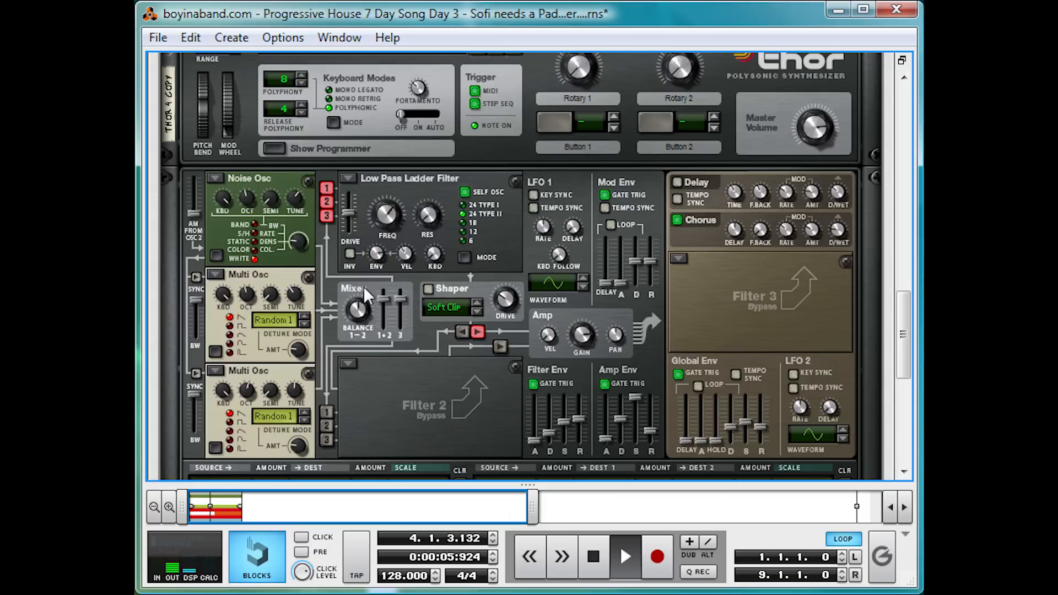
{"action": "key", "text": "space"}
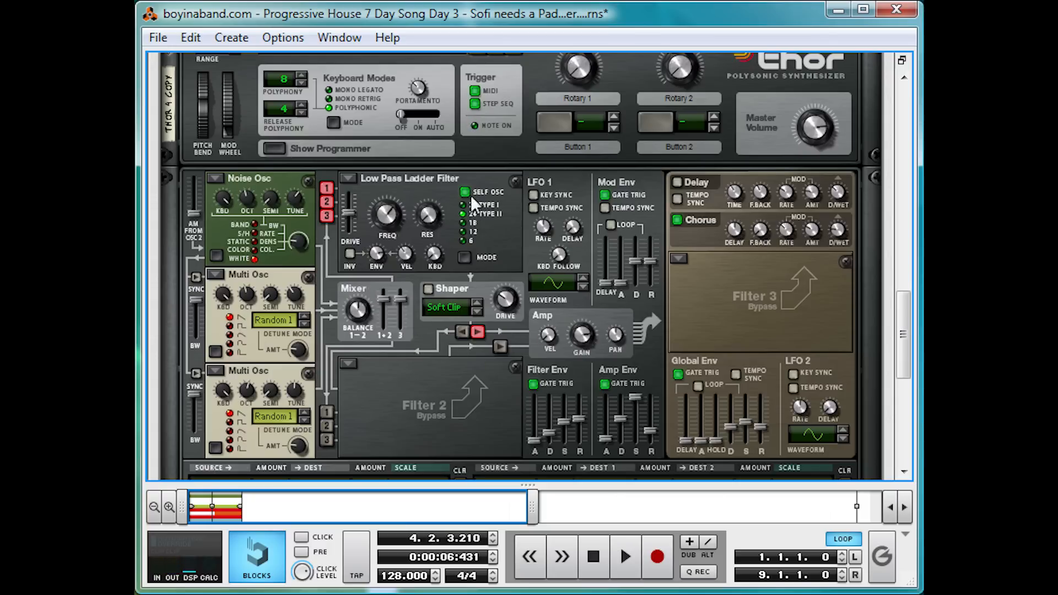
- Rename the original Thor as "Bangin'" and the copied Thor as "7 Gram rocks"
{"action": "scroll", "coordinate": [478, 214], "scroll_direction": "up", "scroll_amount": 5}
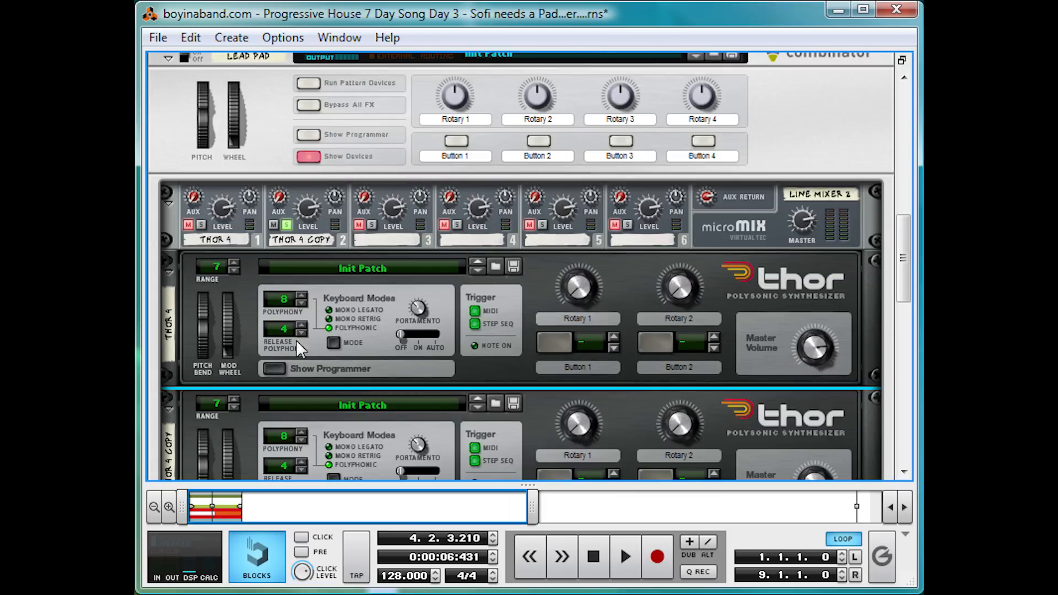
{"action": "double_click", "coordinate": [167, 317]}
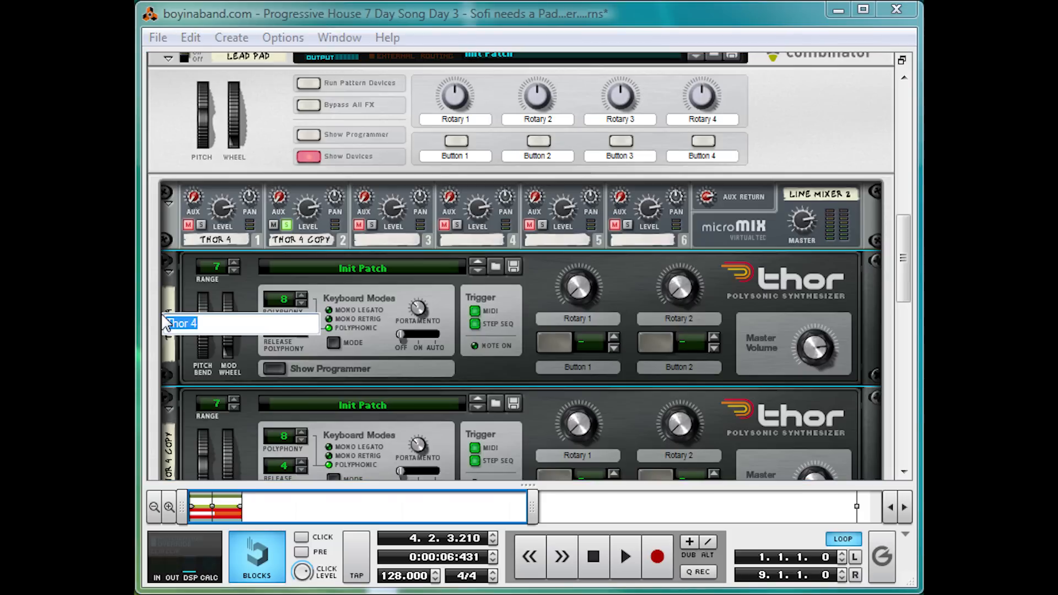
{"action": "type", "text": "Bangin"}
{"action": "key", "text": "Return"}
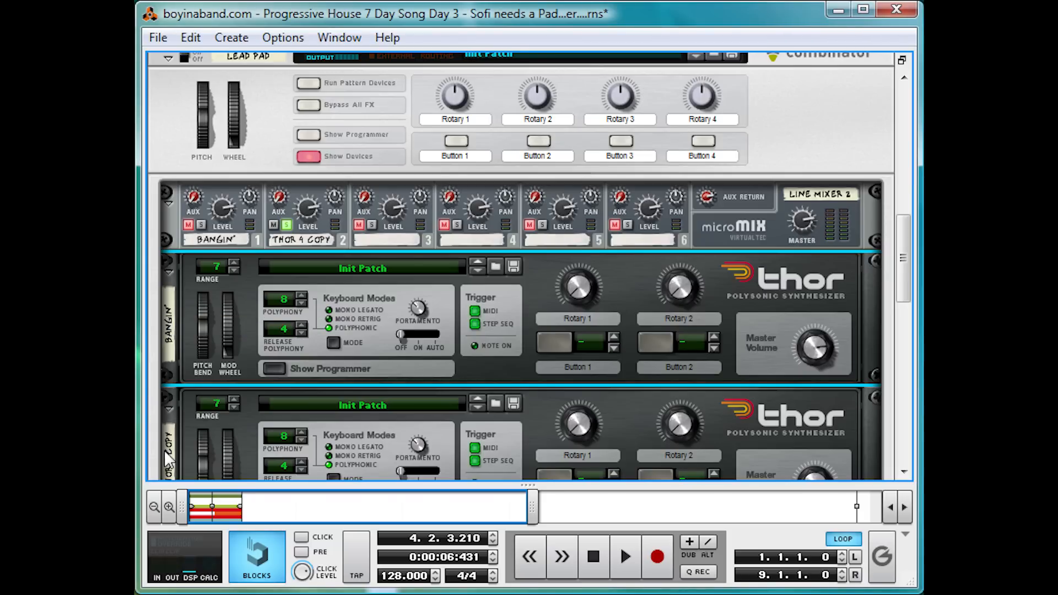
{"action": "double_click", "coordinate": [168, 451]}
{"action": "type", "text": "T"}
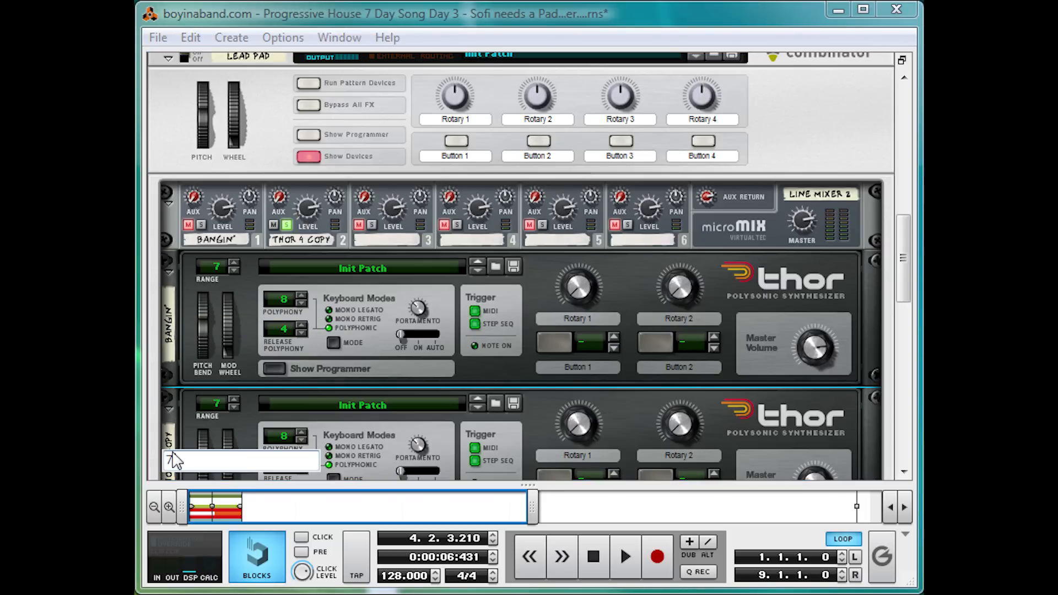
{"action": "type", "text": " Gram rocks"}
{"action": "key", "text": "Return"}
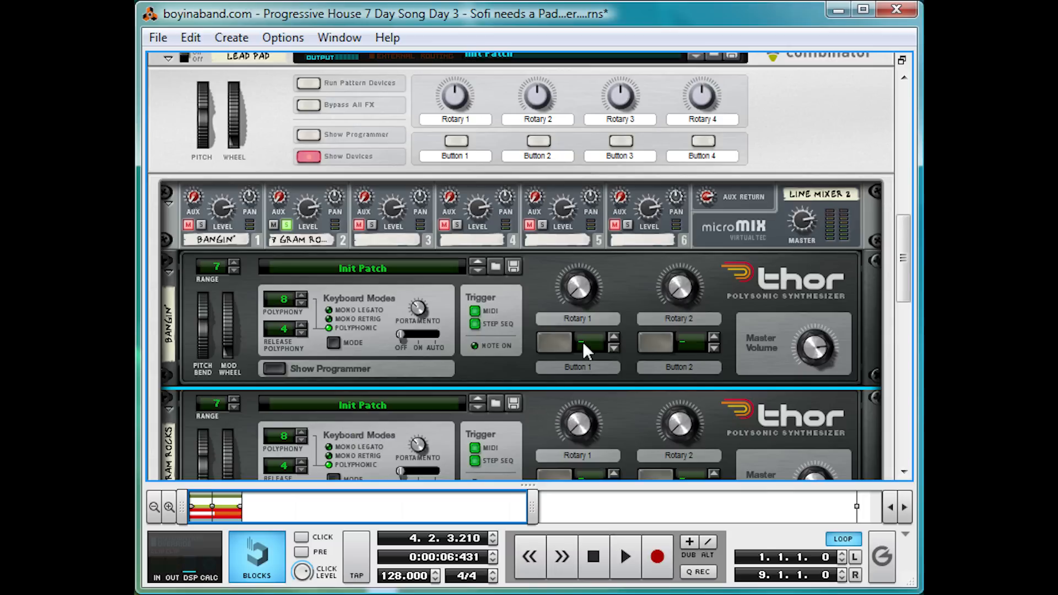
- Add an MClass Compressor after the Bangin' Thor and set its threshold to -21.5 dB
{"action": "right_click", "coordinate": [534, 276]}
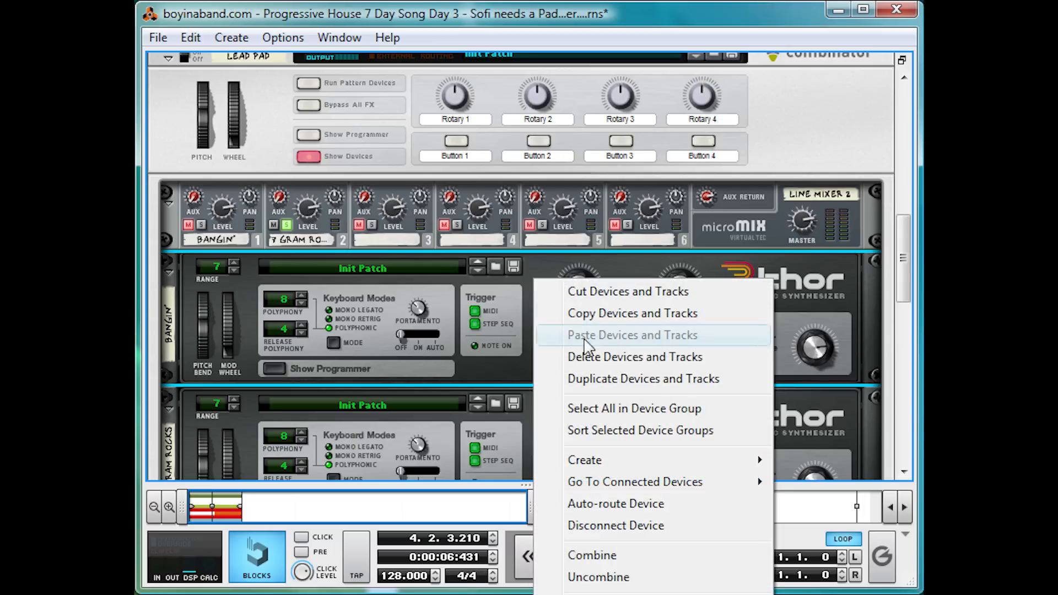
{"action": "mouse_move", "coordinate": [614, 459]}
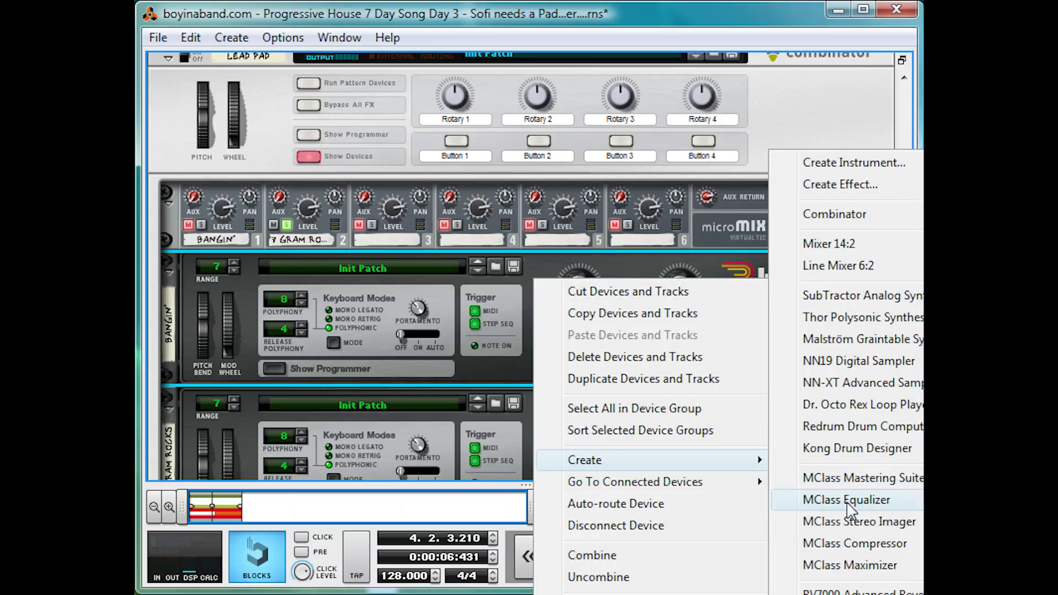
{"action": "left_click", "coordinate": [857, 544]}
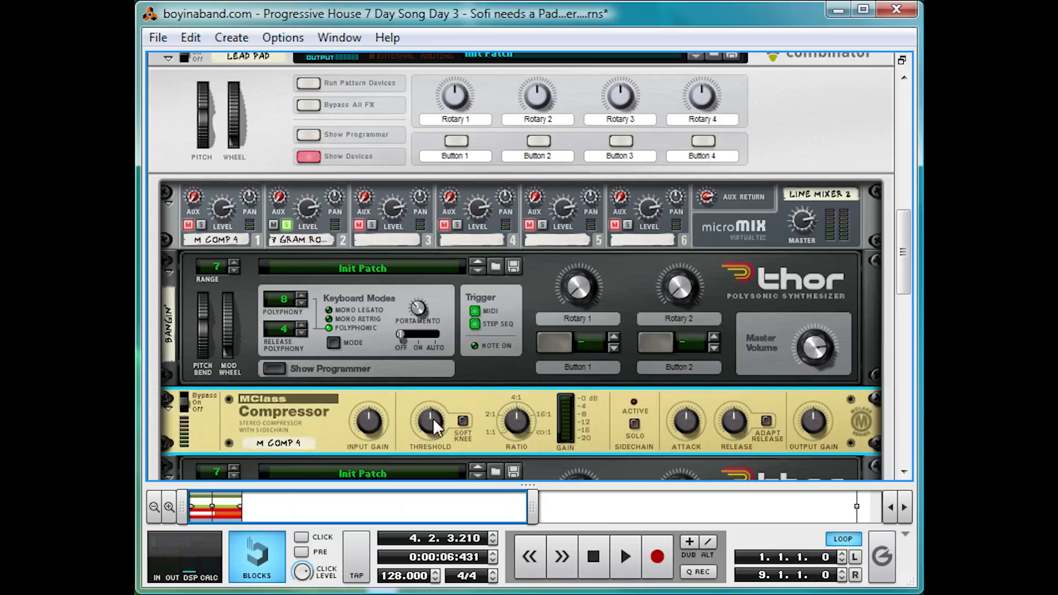
{"action": "left_click_drag", "start_coordinate": [432, 426], "coordinate": [424, 447]}
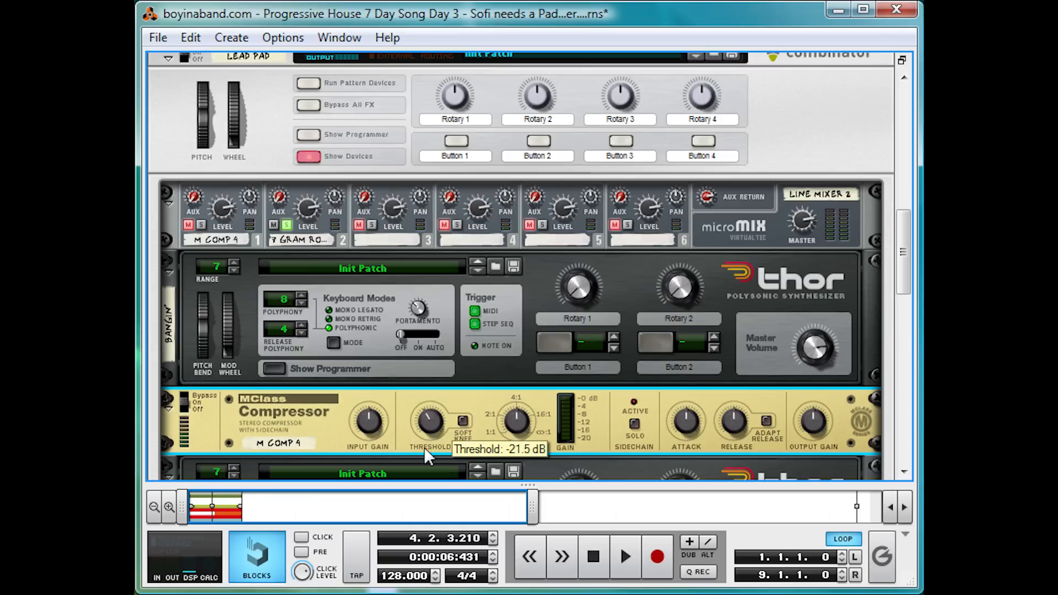
- Unsolo line mixer channel 2, then raise the compressor's ratio and shorten its release
{"action": "left_click", "coordinate": [286, 225]}
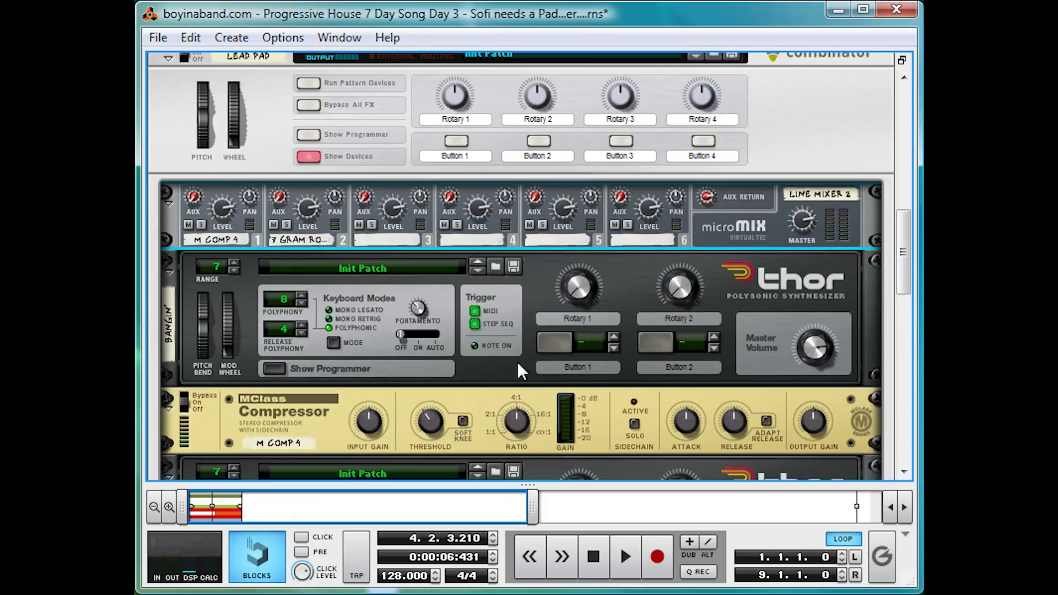
{"action": "left_click", "coordinate": [525, 415]}
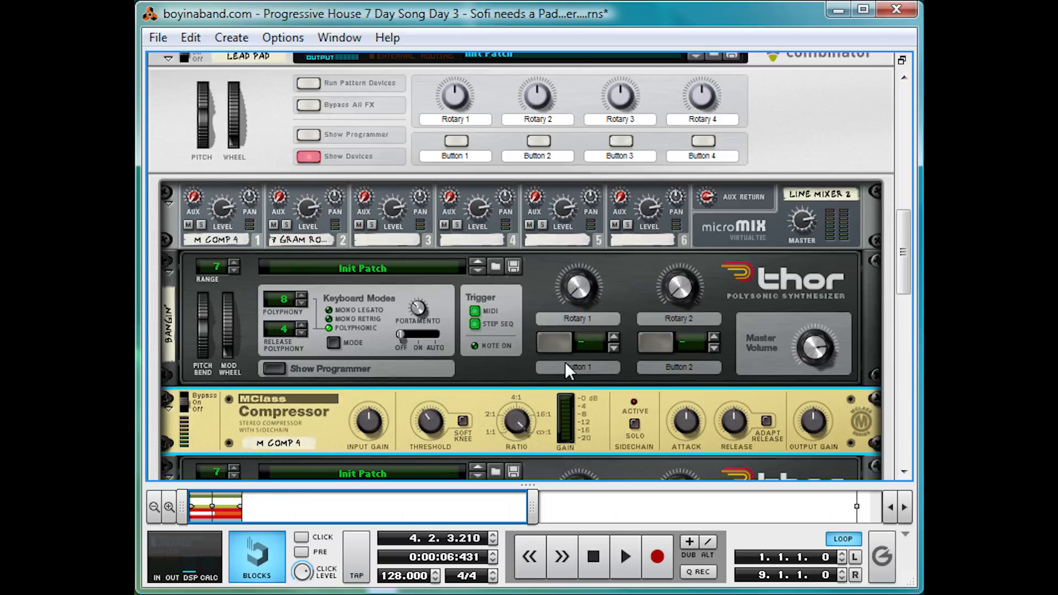
{"action": "left_click_drag", "start_coordinate": [730, 420], "coordinate": [697, 529]}
- Adjust the level of line mixer channel 2 and raise the compressor's output gain while auditioning the loop
{"action": "left_click_drag", "start_coordinate": [305, 208], "coordinate": [289, 251]}
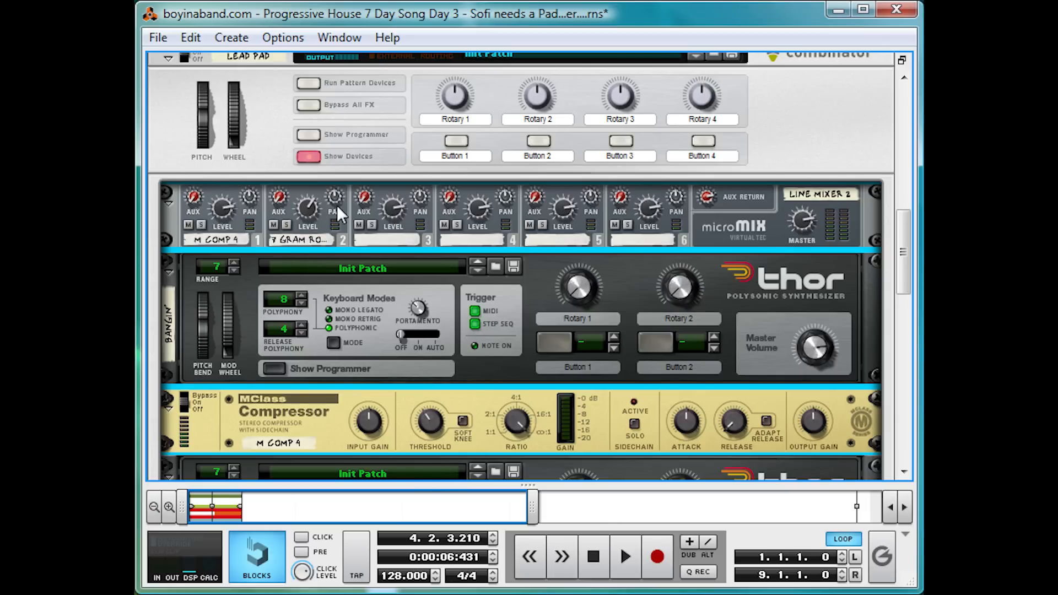
{"action": "key", "text": "space"}
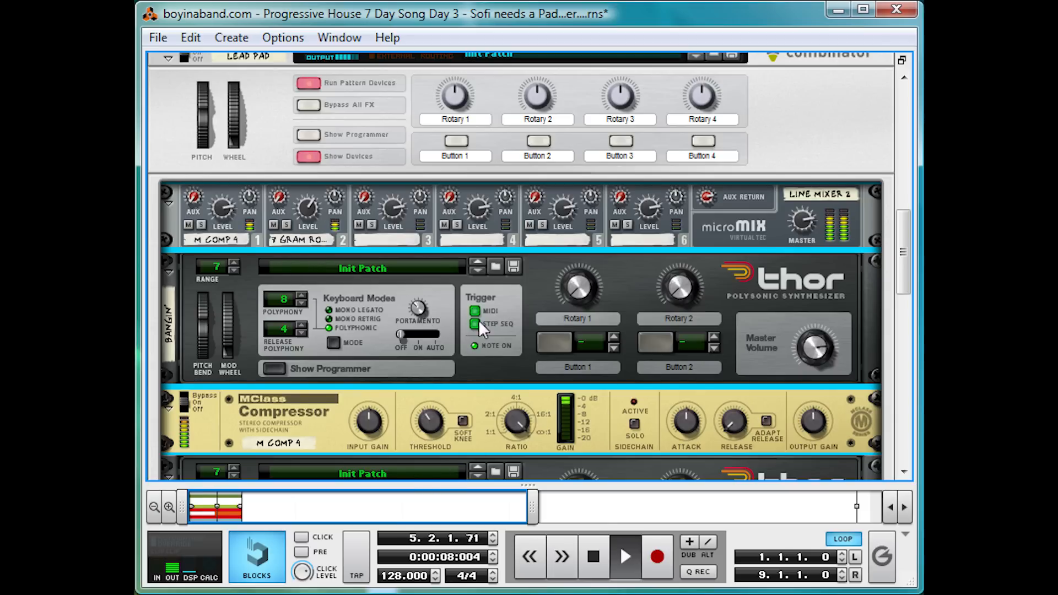
{"action": "left_click", "coordinate": [810, 428]}
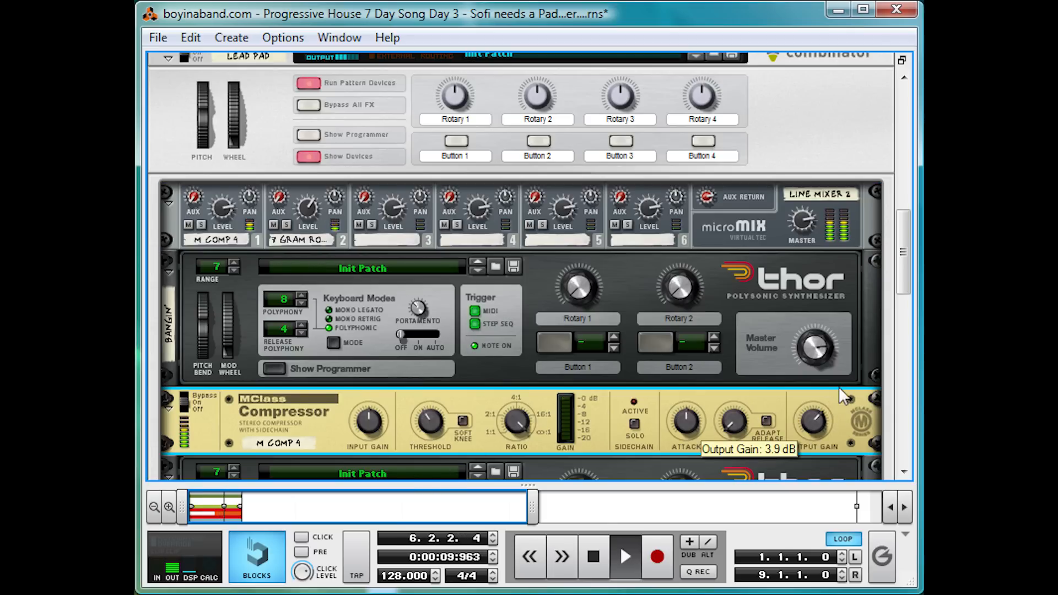
{"action": "left_click_drag", "start_coordinate": [839, 388], "coordinate": [842, 375]}
{"action": "key", "text": "space"}
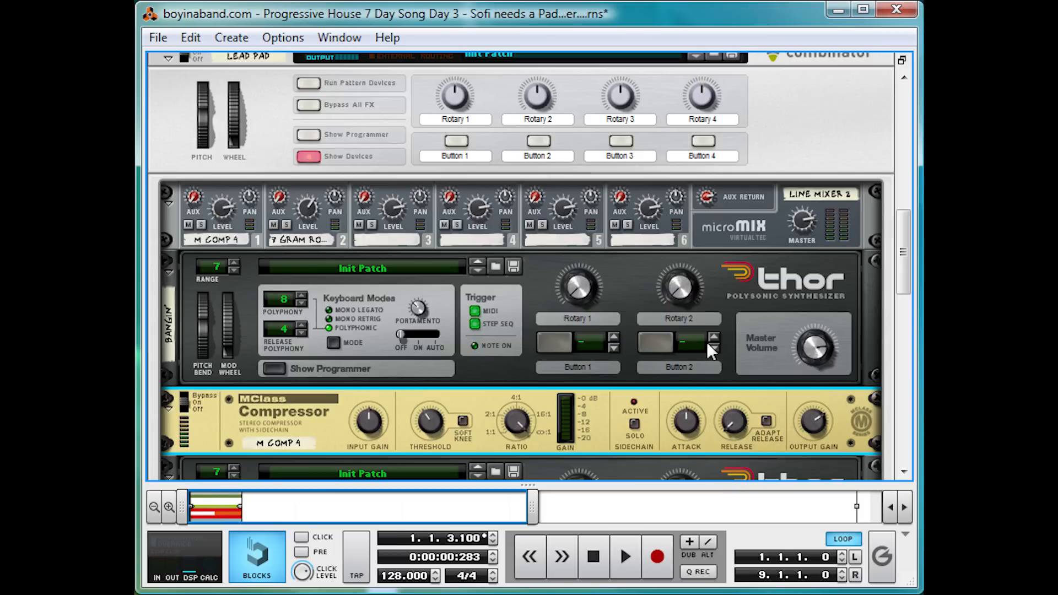
- Add an MClass Equalizer and an MClass Stereo Imager for the line mixer, stacked above it with the imager on top
{"action": "right_click", "coordinate": [778, 210]}
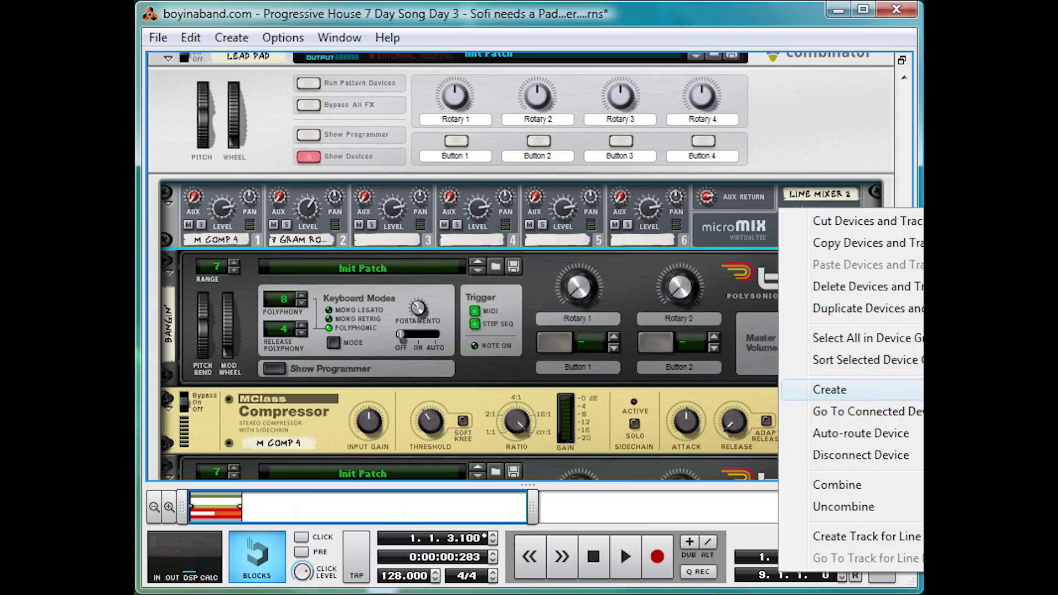
{"action": "left_click", "coordinate": [1042, 397]}
{"action": "left_click_drag", "start_coordinate": [174, 376], "coordinate": [182, 232]}
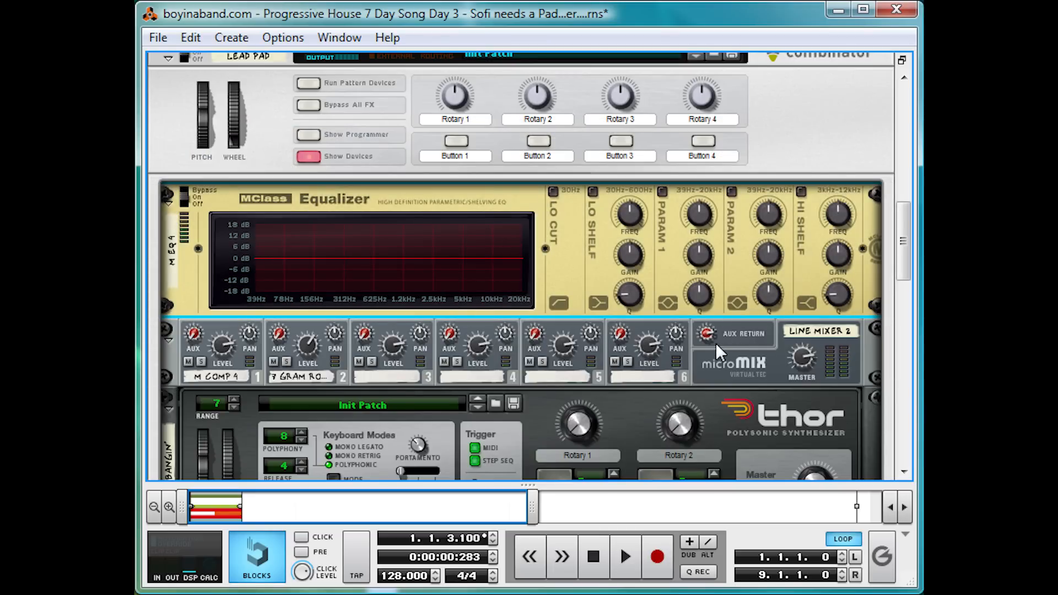
{"action": "right_click", "coordinate": [715, 342]}
{"action": "mouse_move", "coordinate": [739, 459]}
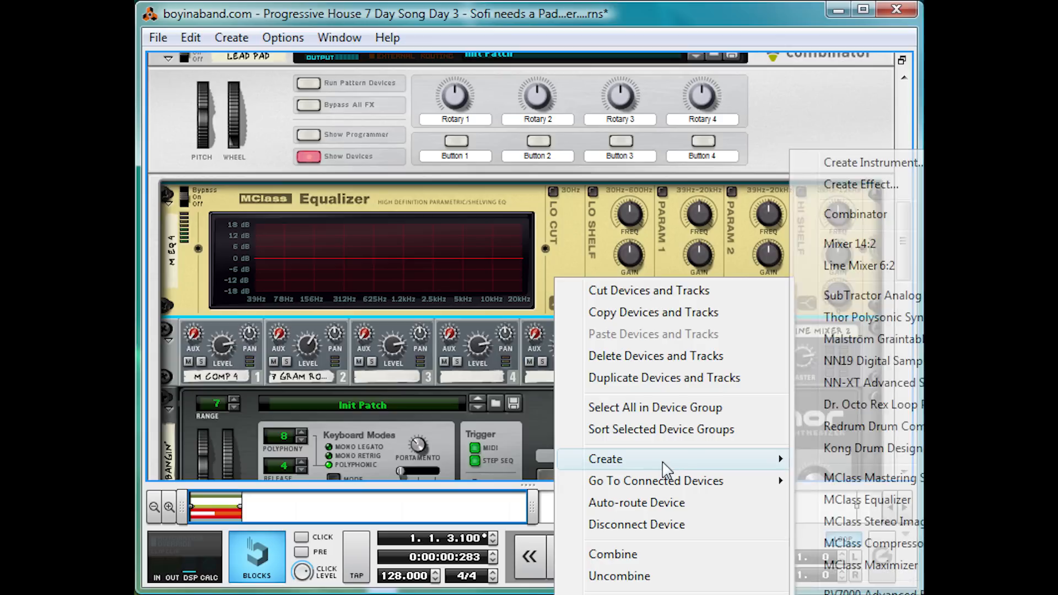
{"action": "left_click", "coordinate": [852, 523]}
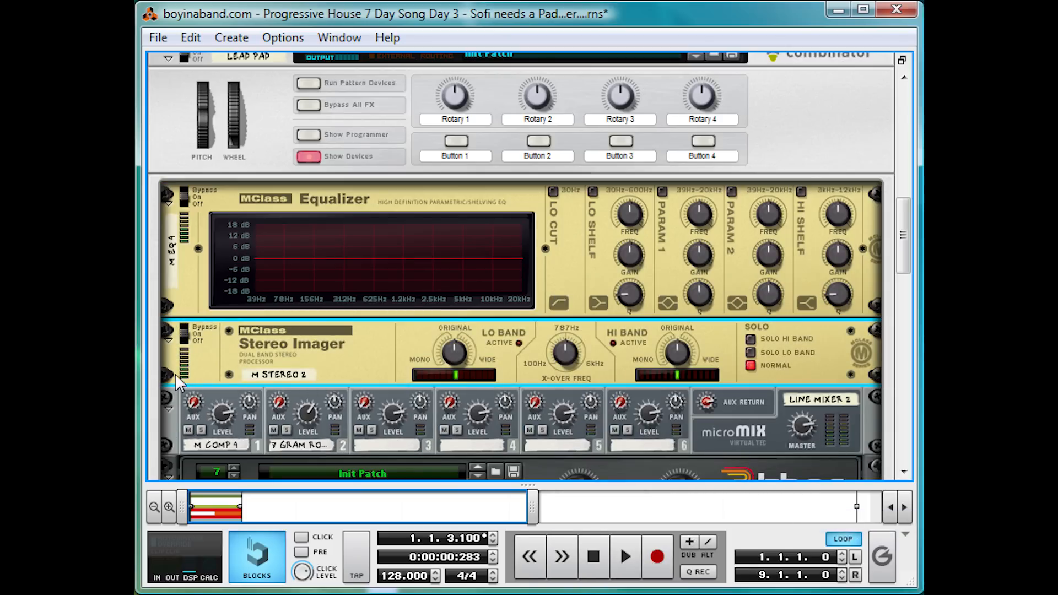
{"action": "left_click_drag", "start_coordinate": [176, 376], "coordinate": [181, 231]}
- Add an MClass Maximizer above the Stereo Imager and an MClass Compressor above the Maximizer
{"action": "right_click", "coordinate": [394, 220]}
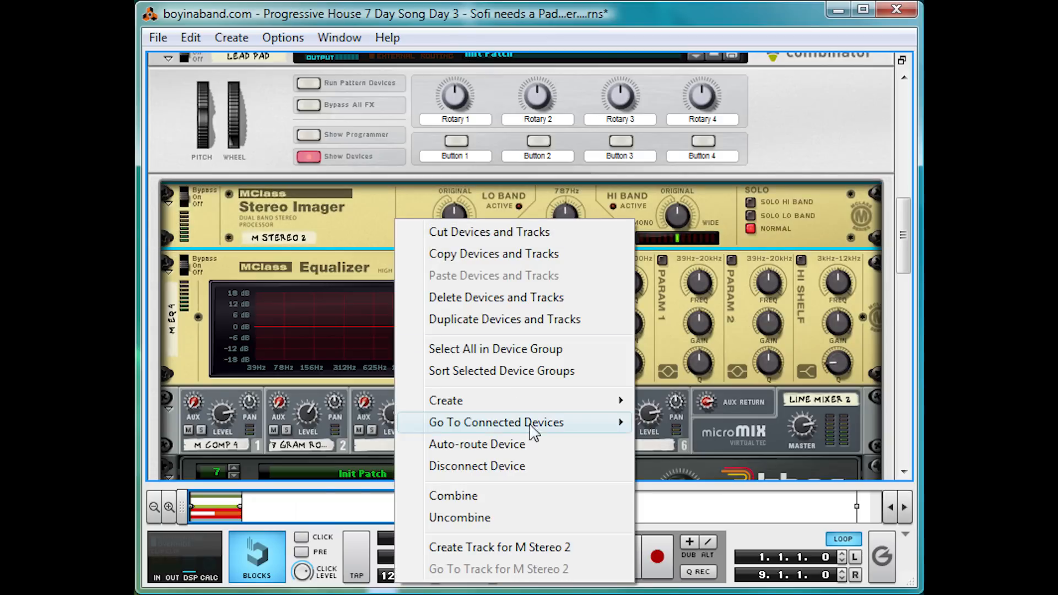
{"action": "mouse_move", "coordinate": [457, 401]}
{"action": "left_click", "coordinate": [715, 566]}
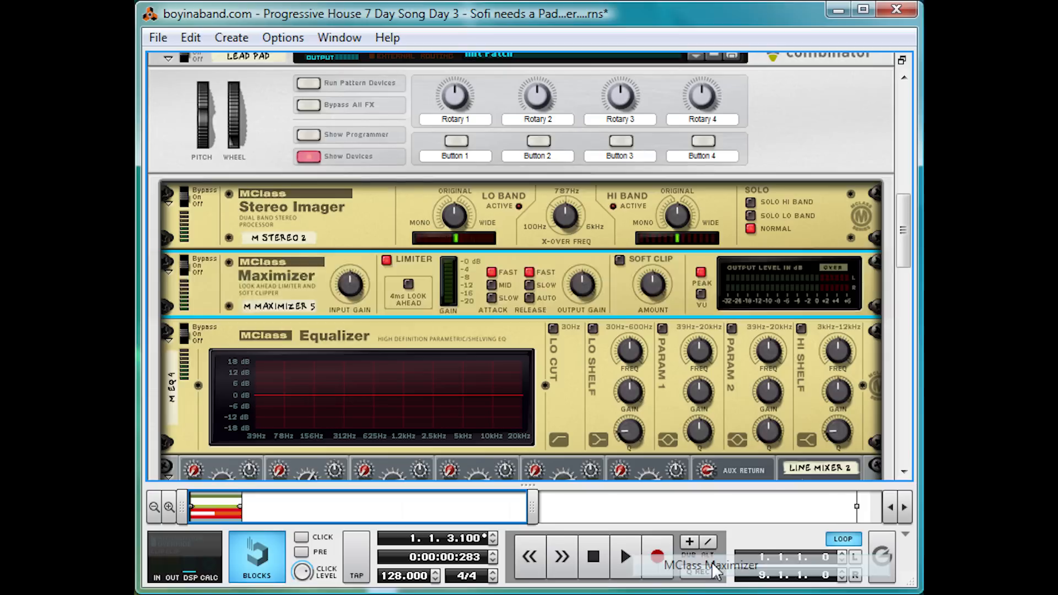
{"action": "left_click_drag", "start_coordinate": [163, 296], "coordinate": [199, 219]}
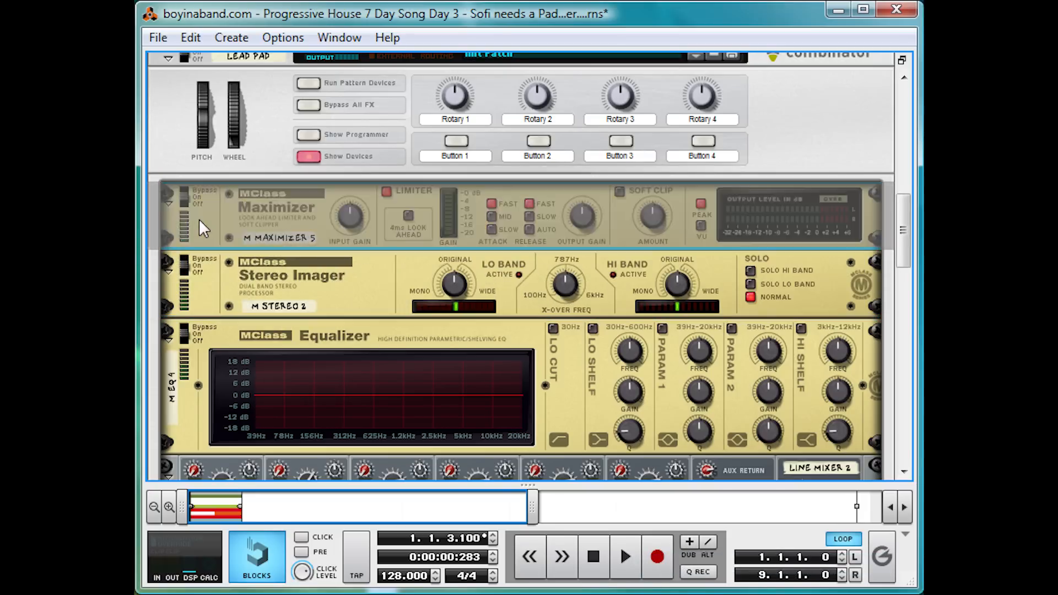
{"action": "right_click", "coordinate": [199, 219]}
{"action": "mouse_move", "coordinate": [300, 408]}
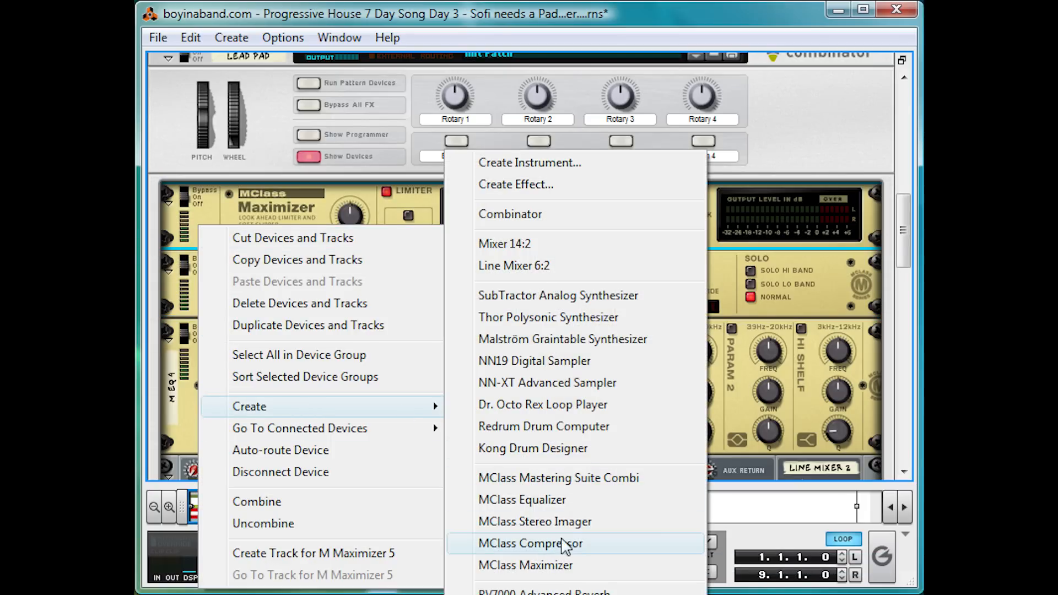
{"action": "left_click", "coordinate": [564, 544]}
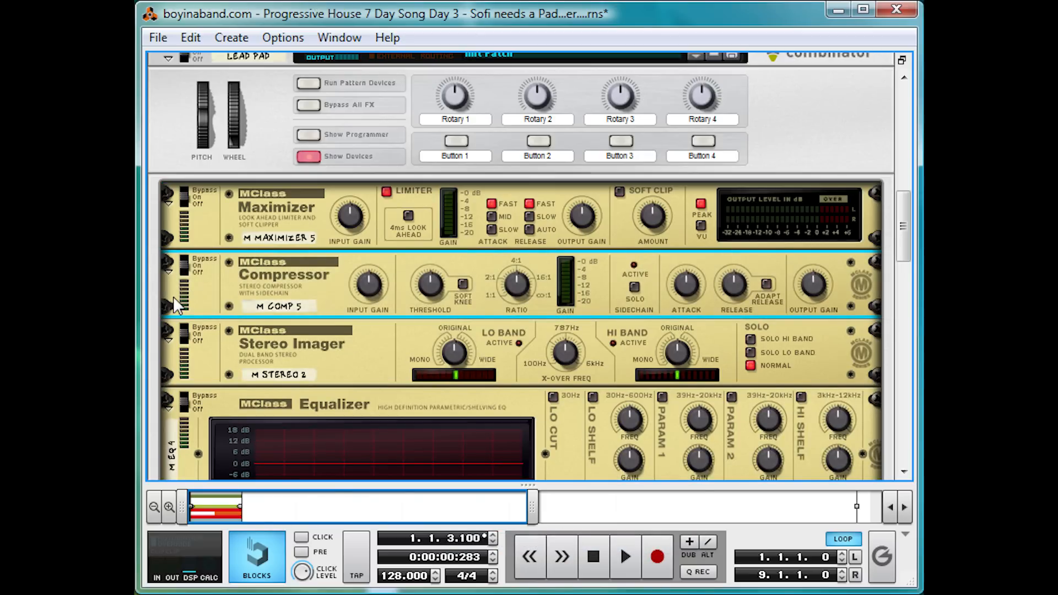
{"action": "left_click_drag", "start_coordinate": [173, 296], "coordinate": [171, 213]}
- Add a Scream 4 distortion unit and place it above the MClass Compressor at the head of the device stack
{"action": "right_click", "coordinate": [203, 220]}
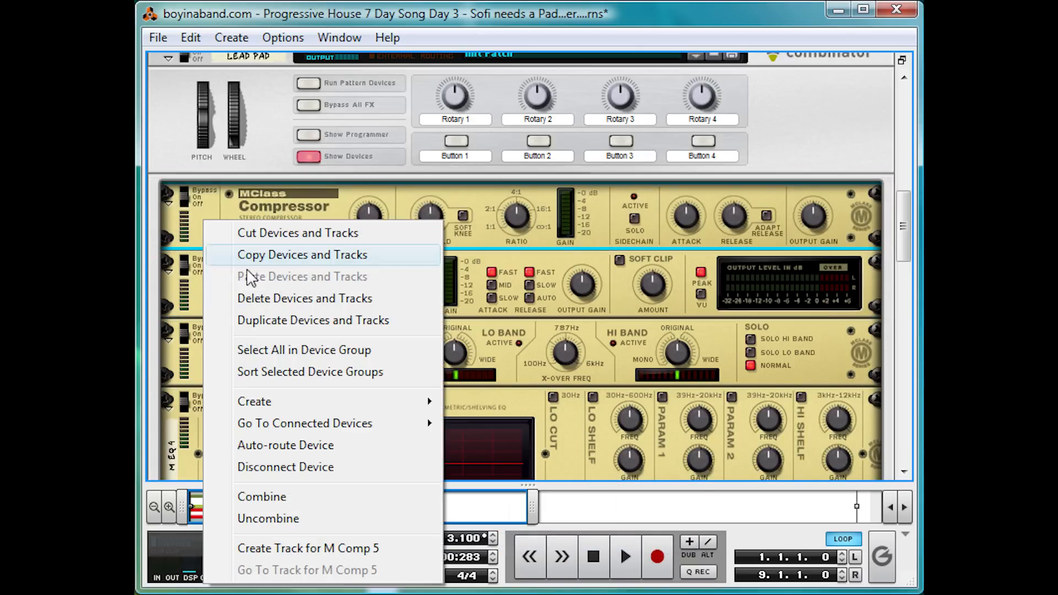
{"action": "mouse_move", "coordinate": [318, 404]}
{"action": "left_click", "coordinate": [529, 594]}
{"action": "left_click_drag", "start_coordinate": [176, 374], "coordinate": [177, 236]}
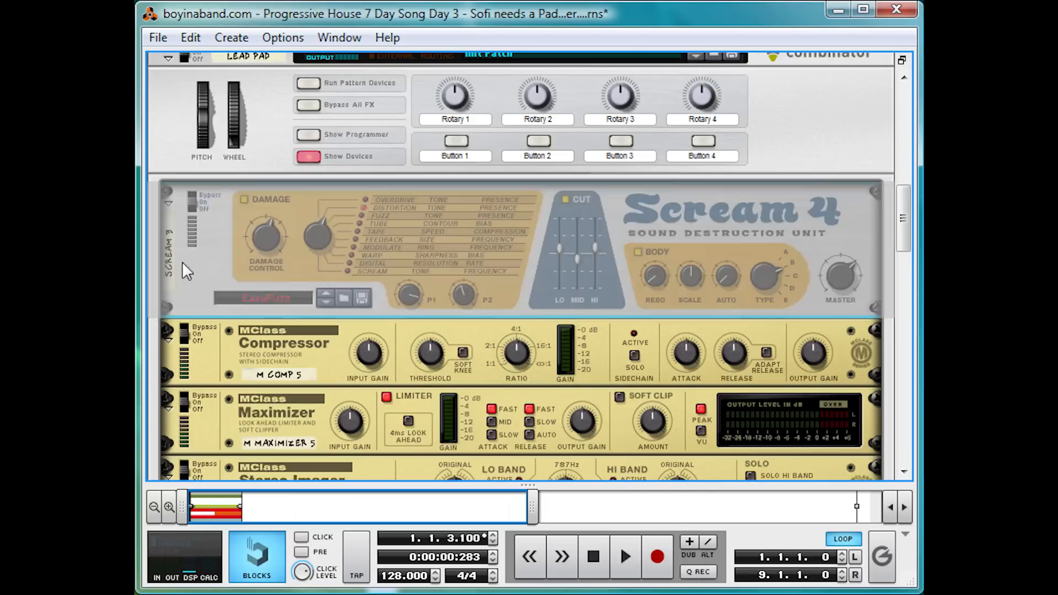
- Duplicate the Scream 4 distortion unit over and over to stack many copies in series above the MClass Compressor
{"action": "right_click", "coordinate": [181, 265]}
{"action": "mouse_move", "coordinate": [270, 448]}
{"action": "left_click", "coordinate": [512, 592]}
{"action": "right_click", "coordinate": [173, 425]}
{"action": "left_click", "coordinate": [512, 592]}
{"action": "right_click", "coordinate": [204, 416]}
{"action": "mouse_move", "coordinate": [325, 594]}
{"action": "left_click", "coordinate": [529, 592]}
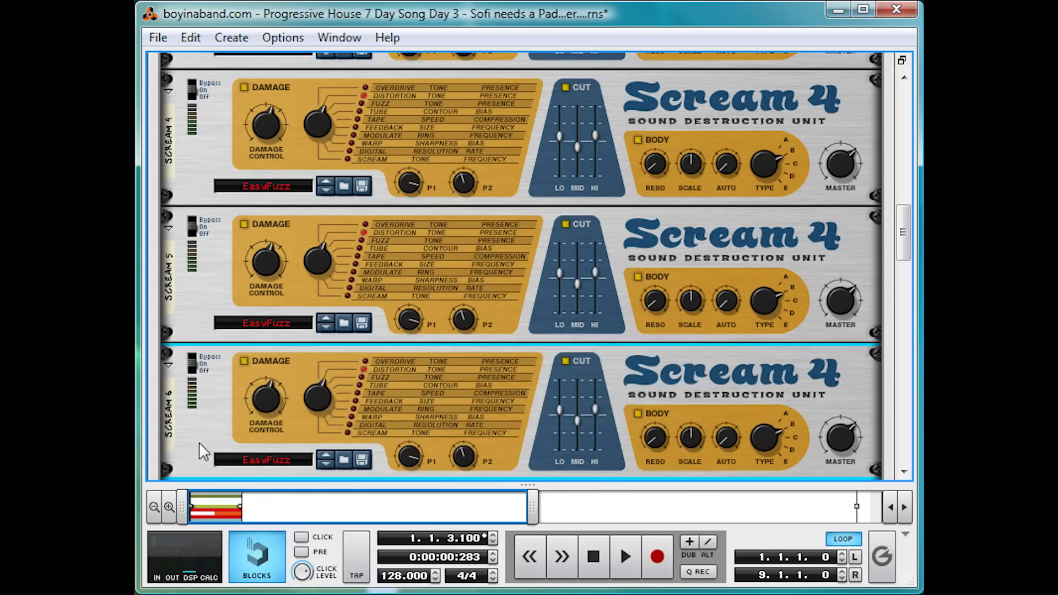
{"action": "right_click", "coordinate": [199, 441]}
{"action": "left_click", "coordinate": [529, 593]}
{"action": "right_click", "coordinate": [199, 423]}
{"action": "left_click", "coordinate": [529, 592]}
{"action": "right_click", "coordinate": [208, 424]}
{"action": "left_click", "coordinate": [529, 592]}
{"action": "right_click", "coordinate": [212, 435]}
{"action": "right_click", "coordinate": [220, 425]}
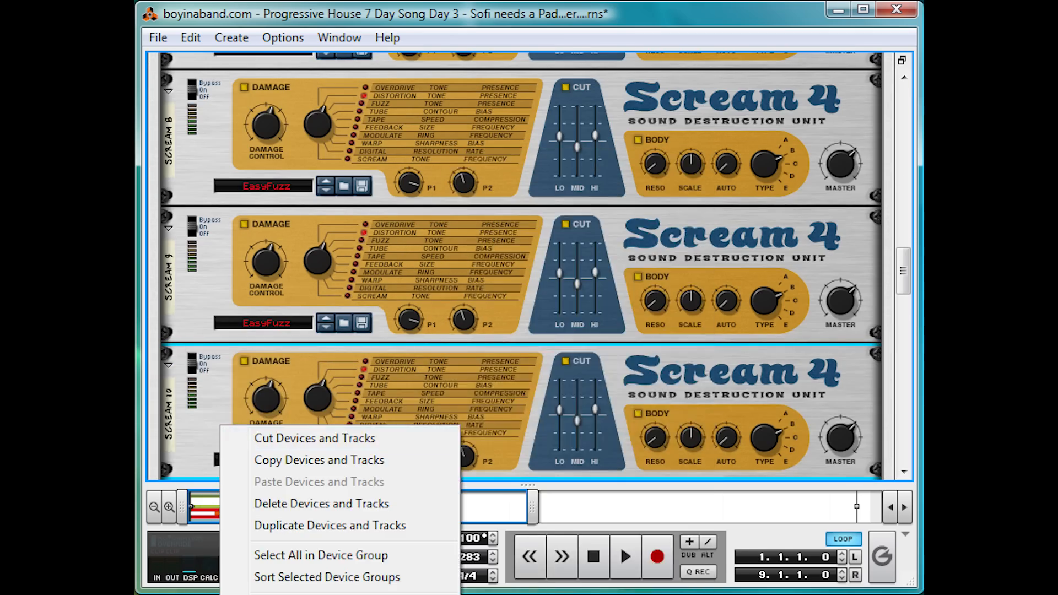
{"action": "left_click", "coordinate": [529, 592]}
{"action": "right_click", "coordinate": [226, 394]}
{"action": "left_click", "coordinate": [529, 593]}
{"action": "right_click", "coordinate": [217, 406]}
{"action": "left_click", "coordinate": [529, 592]}
{"action": "right_click", "coordinate": [216, 408]}
{"action": "left_click", "coordinate": [529, 593]}
{"action": "right_click", "coordinate": [218, 417]}
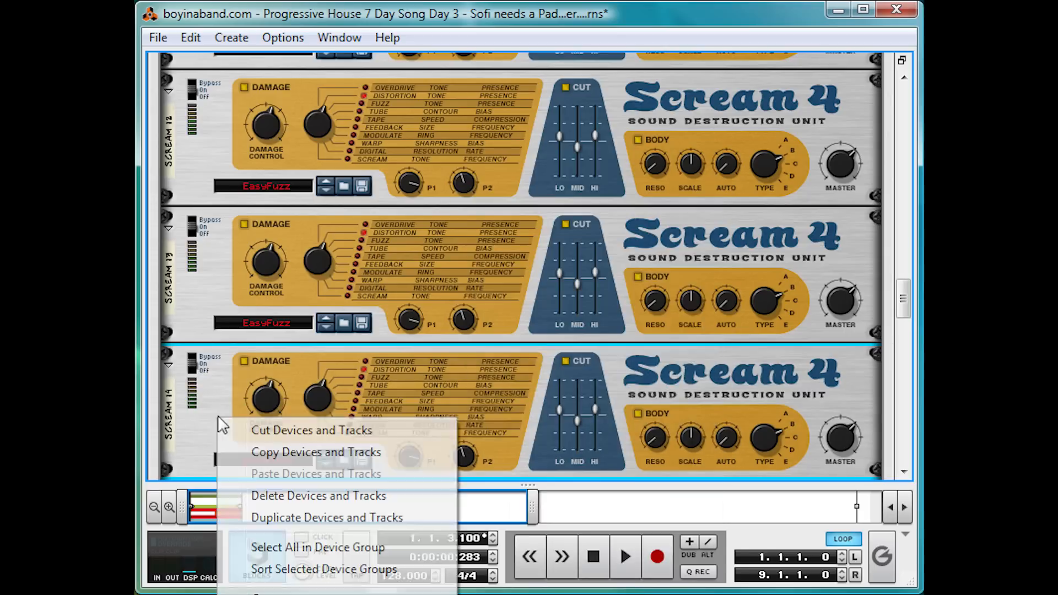
{"action": "left_click", "coordinate": [529, 592]}
{"action": "right_click", "coordinate": [236, 425]}
{"action": "left_click", "coordinate": [528, 593]}
{"action": "right_click", "coordinate": [214, 414]}
{"action": "left_click", "coordinate": [529, 592]}
{"action": "right_click", "coordinate": [224, 424]}
{"action": "left_click", "coordinate": [529, 592]}
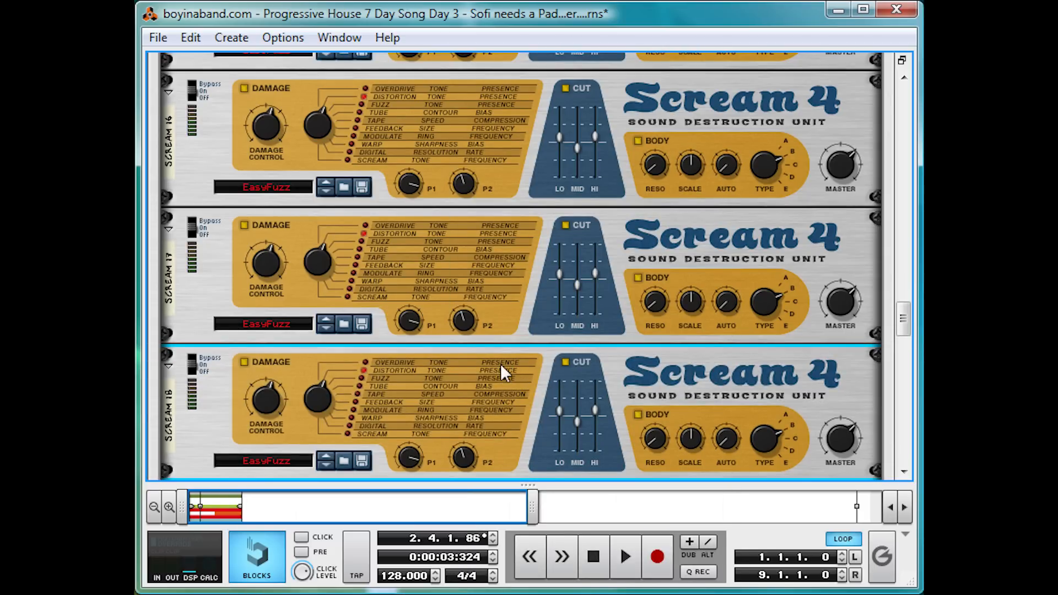
- Inspect the rear cabling of the Scream 4 stack and audition the loop through it
{"action": "key", "text": "Tab"}
{"action": "scroll", "coordinate": [454, 385], "scroll_direction": "up", "scroll_amount": 5}
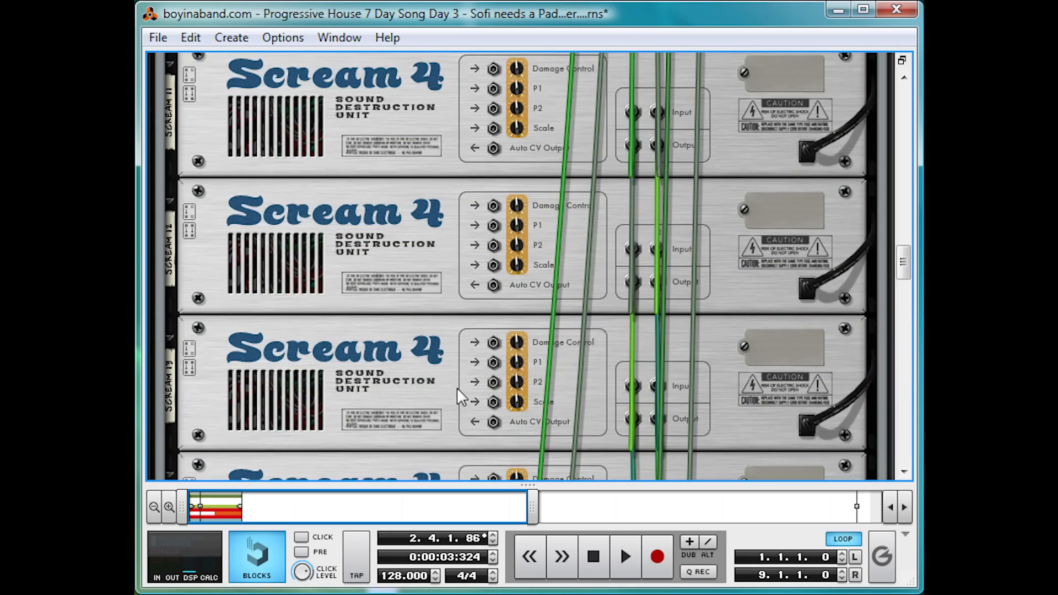
{"action": "scroll", "coordinate": [457, 388], "scroll_direction": "up", "scroll_amount": 15}
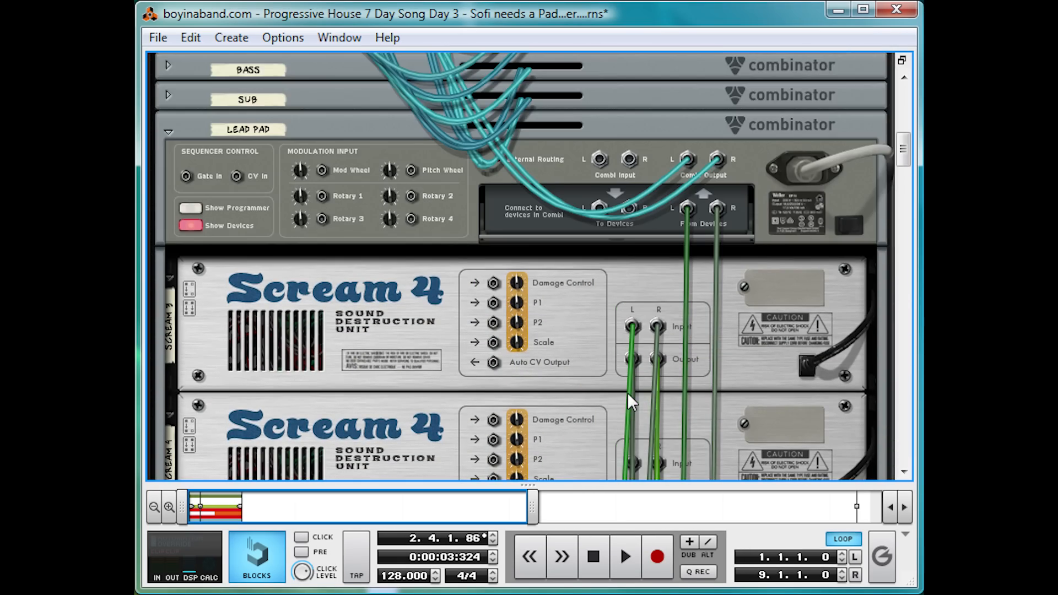
{"action": "scroll", "coordinate": [627, 392], "scroll_direction": "down", "scroll_amount": 2}
{"action": "key", "text": "Tab"}
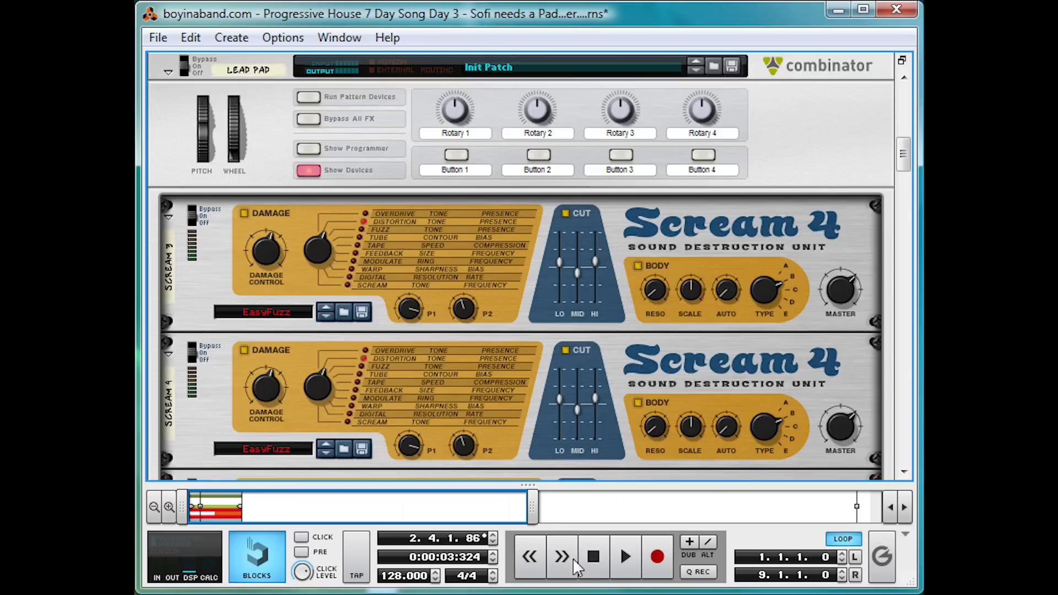
{"action": "left_click", "coordinate": [588, 554]}
{"action": "key", "text": "space"}
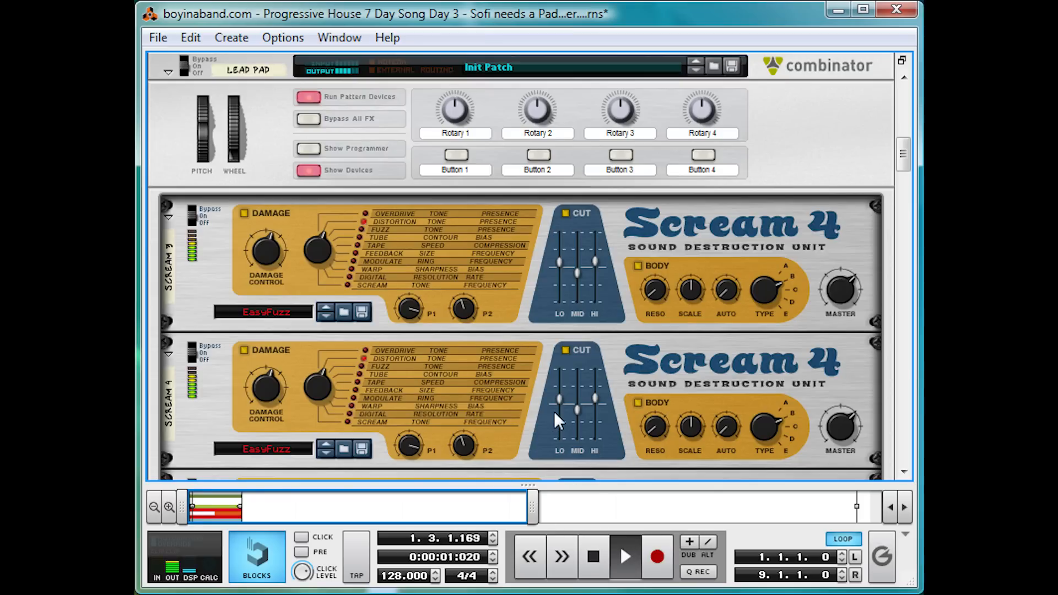
{"action": "key", "text": "space"}
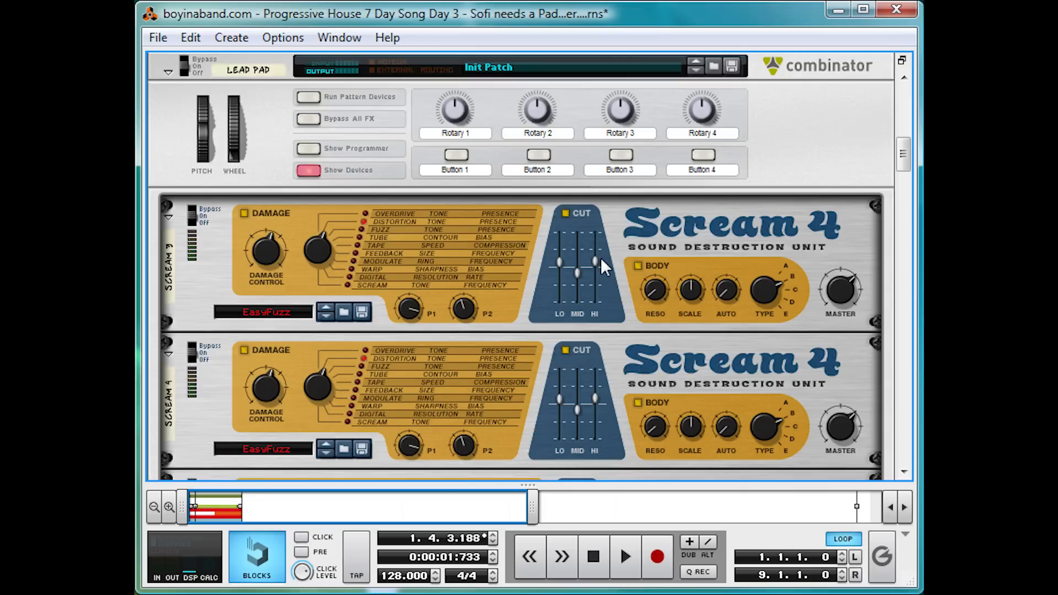
- Delete all the Scream 4 units from the Lead Pad Combinator, leaving the MClass Compressor at the head of the chain
{"action": "right_click", "coordinate": [534, 236]}
{"action": "left_click", "coordinate": [597, 308]}
{"action": "left_click", "coordinate": [489, 337]}
{"action": "right_click", "coordinate": [539, 237]}
{"action": "left_click", "coordinate": [581, 316]}
{"action": "left_click", "coordinate": [489, 338]}
{"action": "right_click", "coordinate": [529, 254]}
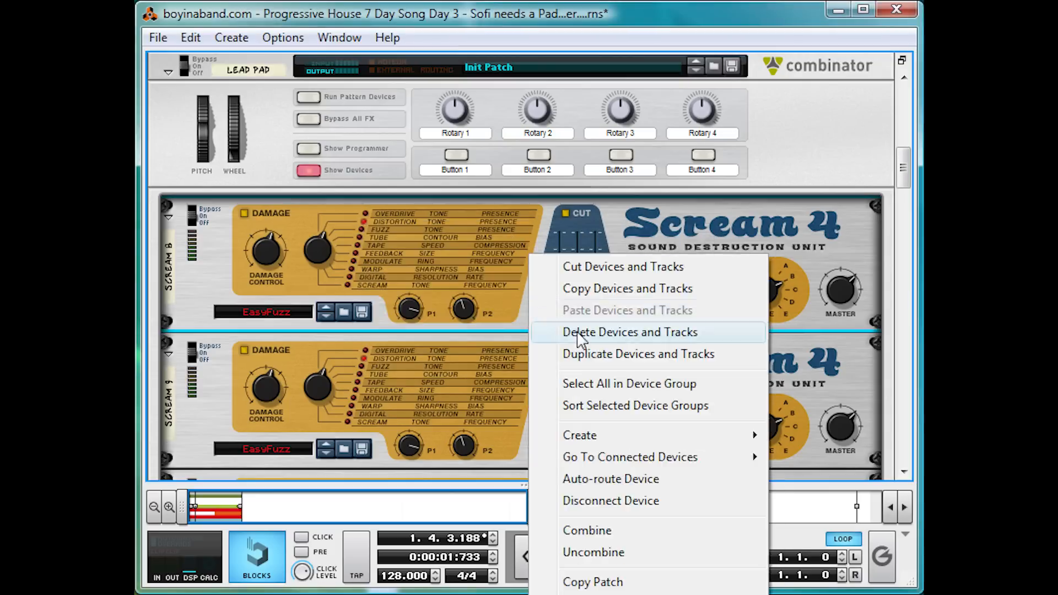
{"action": "left_click", "coordinate": [578, 332]}
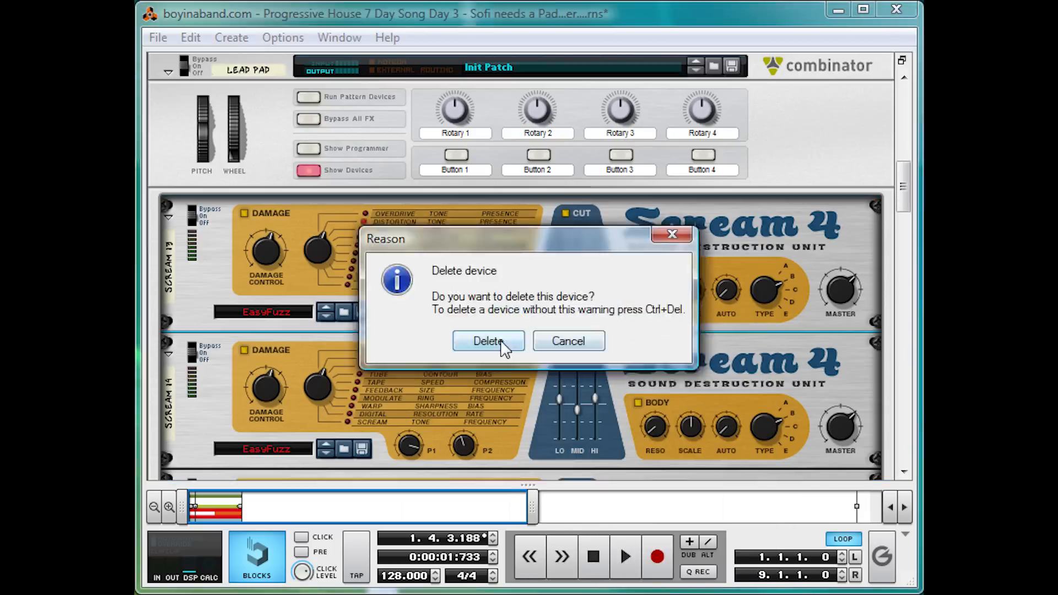
{"action": "left_click", "coordinate": [485, 339]}
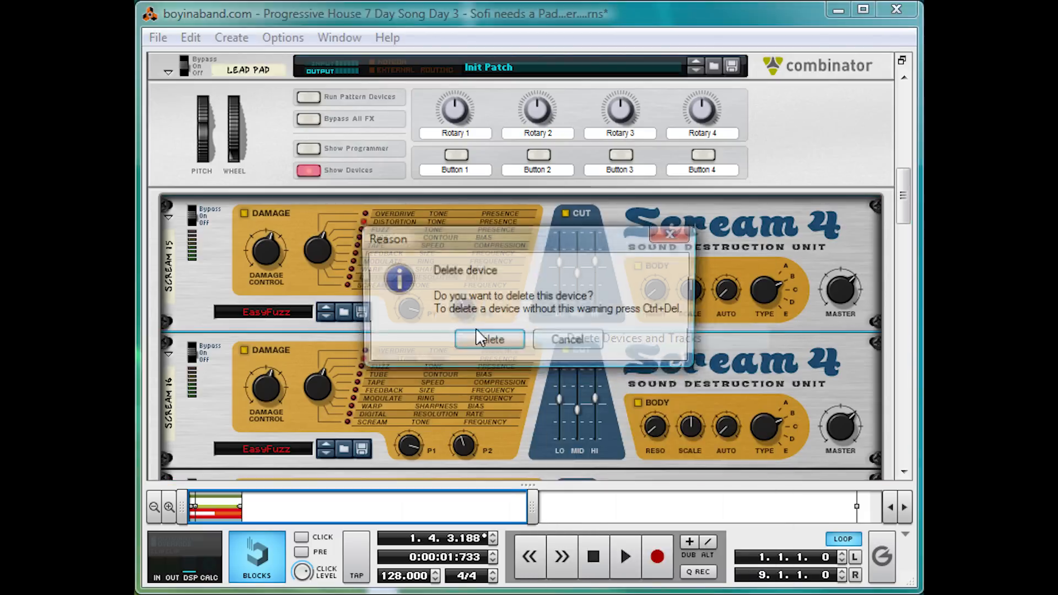
{"action": "left_click", "coordinate": [478, 336]}
{"action": "right_click", "coordinate": [524, 252]}
{"action": "left_click", "coordinate": [603, 327]}
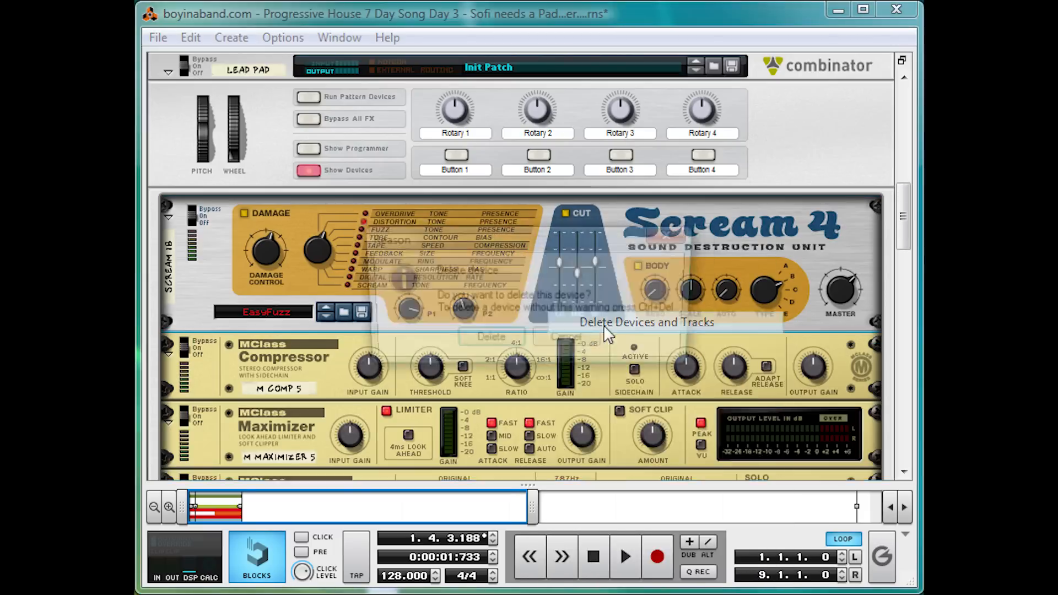
{"action": "left_click", "coordinate": [489, 338]}
- Enable the MClass Equalizer's high shelf, lower its frequency and Q, and raise its gain to 5.4 dB during playback
{"action": "scroll", "coordinate": [583, 323], "scroll_direction": "down", "scroll_amount": 5}
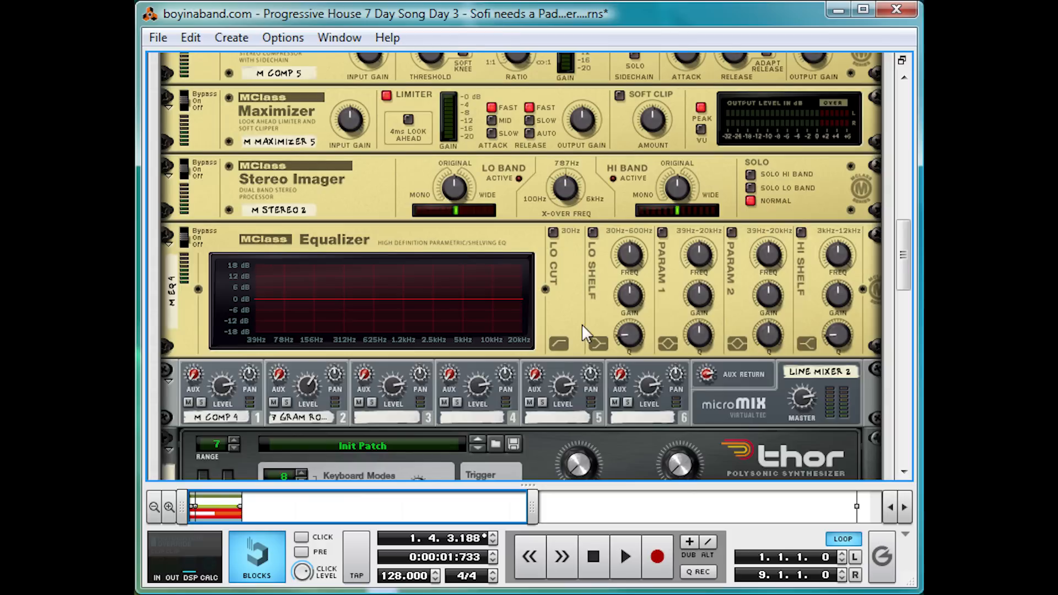
{"action": "scroll", "coordinate": [582, 324], "scroll_direction": "up", "scroll_amount": 2}
{"action": "left_click", "coordinate": [802, 292]}
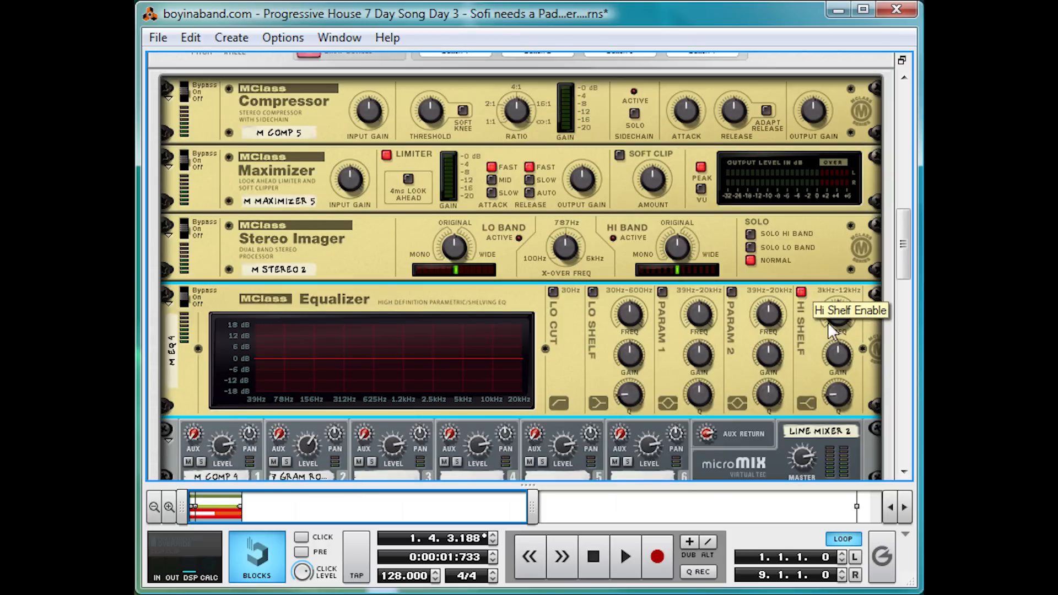
{"action": "left_click_drag", "start_coordinate": [836, 334], "coordinate": [824, 448]}
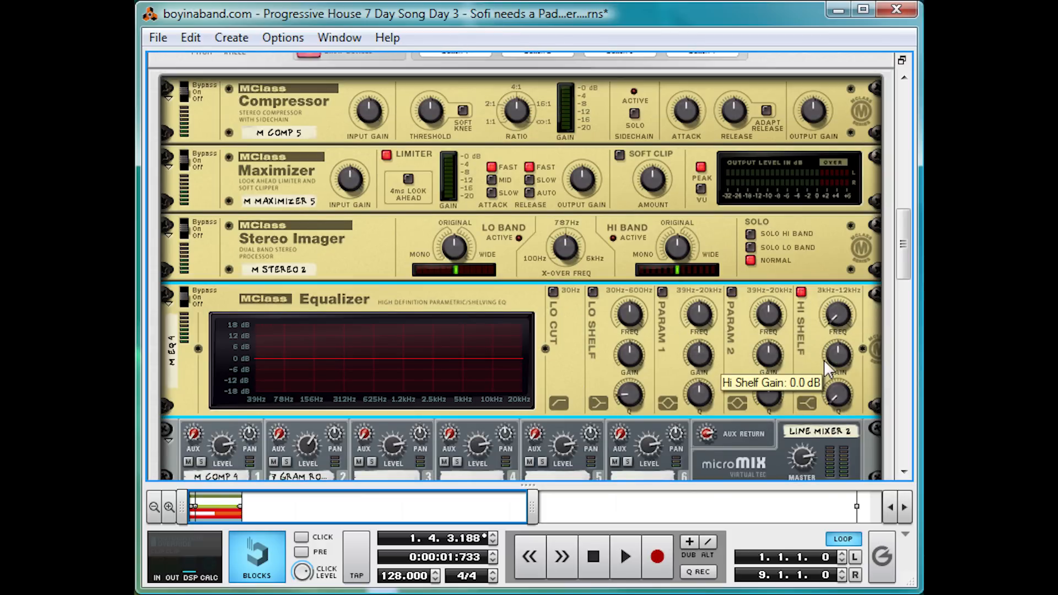
{"action": "key", "text": "space"}
{"action": "left_click_drag", "start_coordinate": [840, 356], "coordinate": [872, 319]}
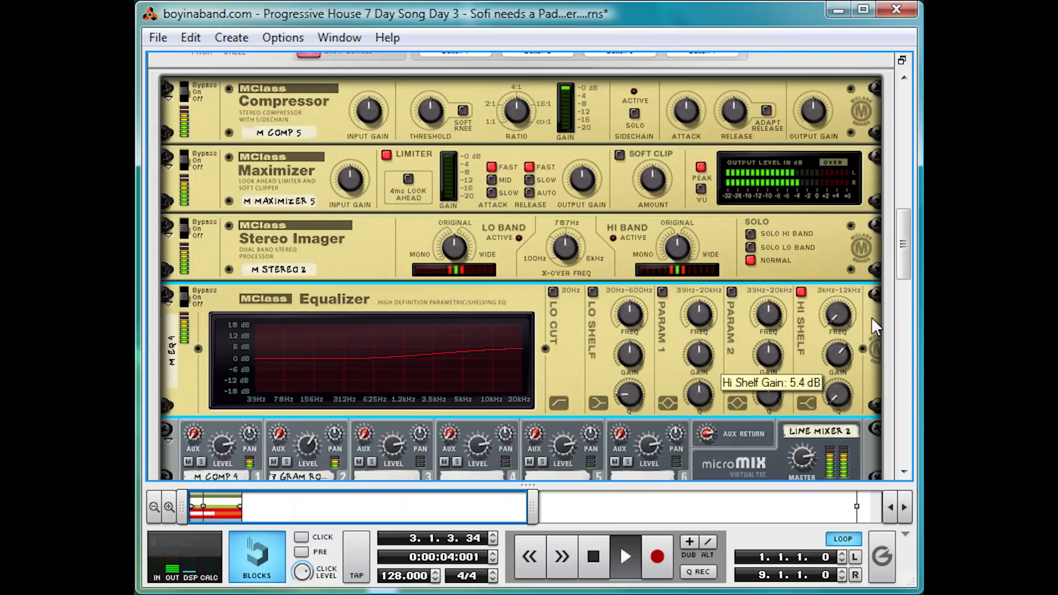
- Compare the playing loop with the equalizer's high shelf switched off and on again
{"action": "left_click", "coordinate": [803, 295]}
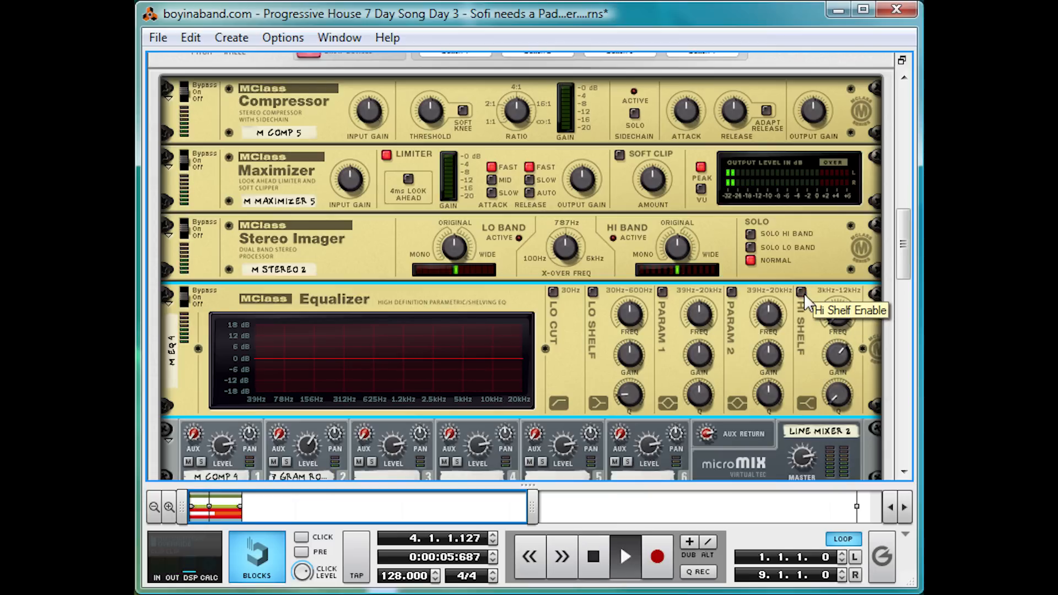
{"action": "left_click", "coordinate": [802, 293]}
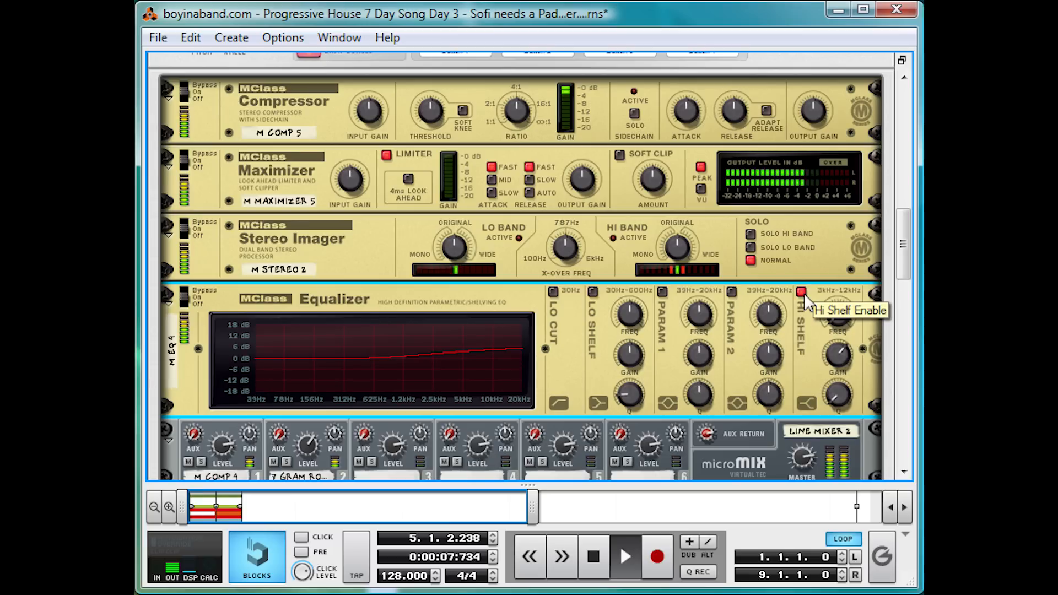
{"action": "key", "text": "space"}
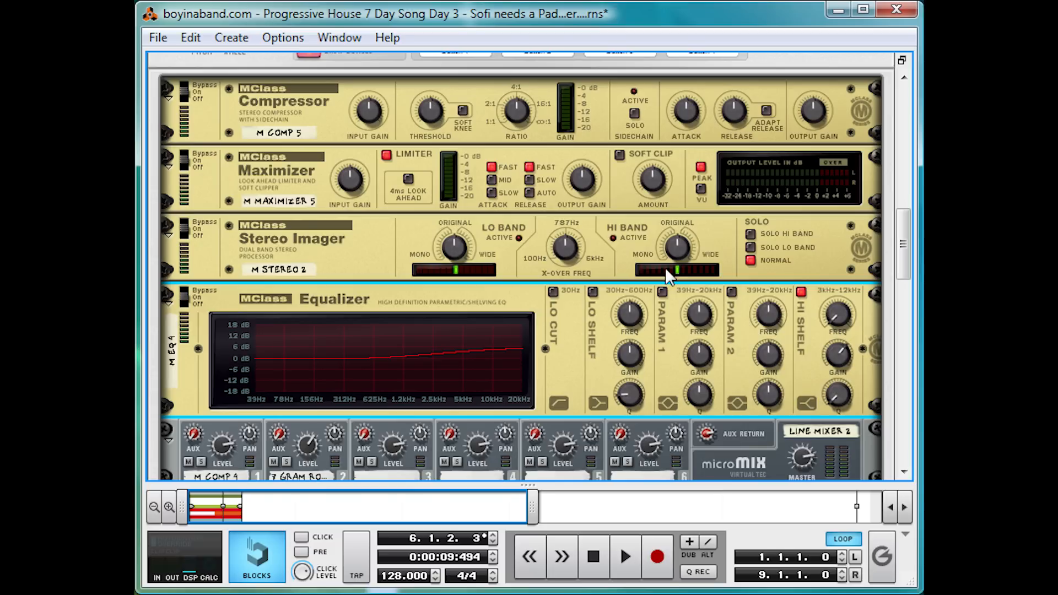
- Widen the Stereo Imager's high band and lower its crossover frequency while auditioning the loop
{"action": "key", "text": "space"}
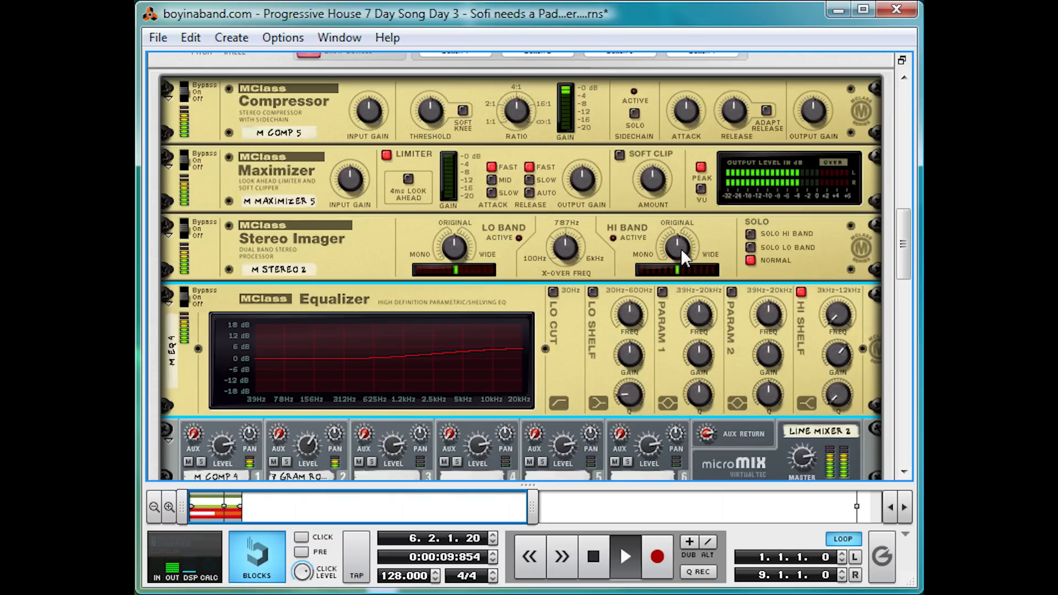
{"action": "left_click_drag", "start_coordinate": [679, 248], "coordinate": [739, 164]}
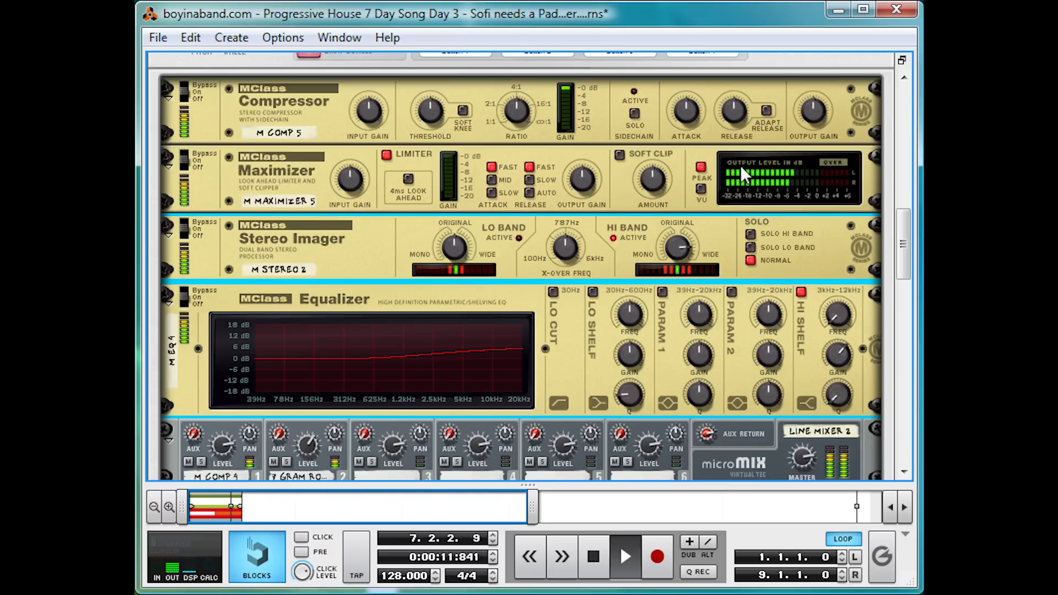
{"action": "left_click_drag", "start_coordinate": [568, 243], "coordinate": [553, 304]}
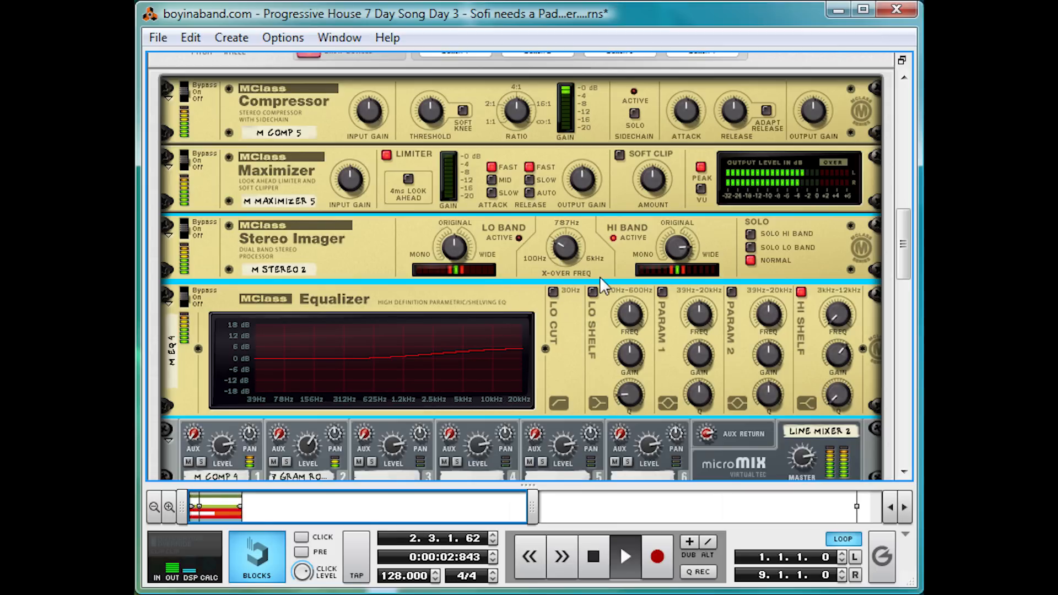
{"action": "key", "text": "space"}
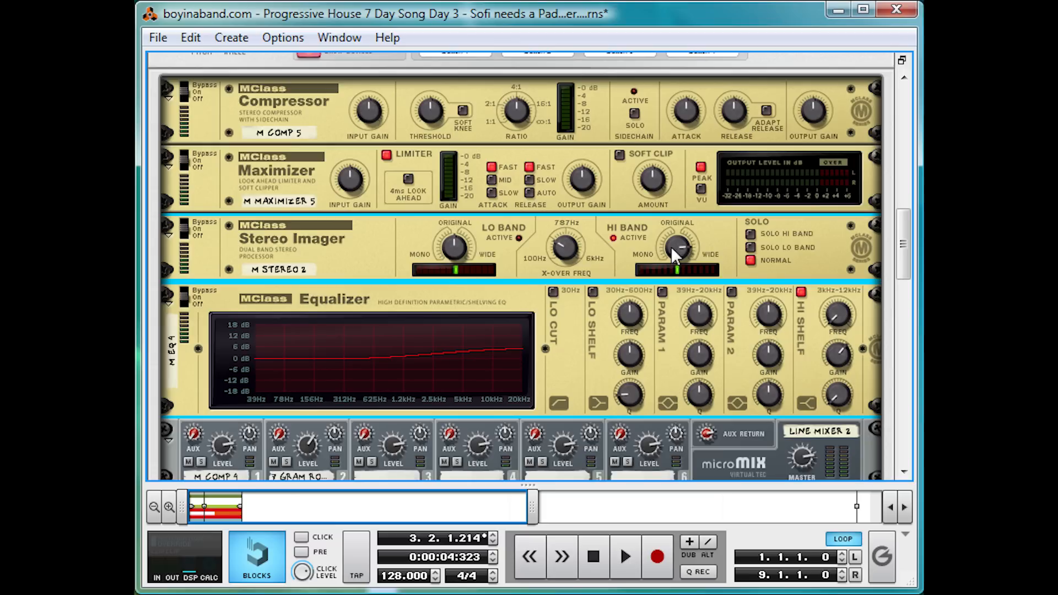
{"action": "left_click_drag", "start_coordinate": [673, 228], "coordinate": [693, 240]}
- Set the MClass Maximizer's input gain to 11.8 dB, enable soft clip with a raised amount, and switch the limiter off
{"action": "left_click", "coordinate": [348, 187]}
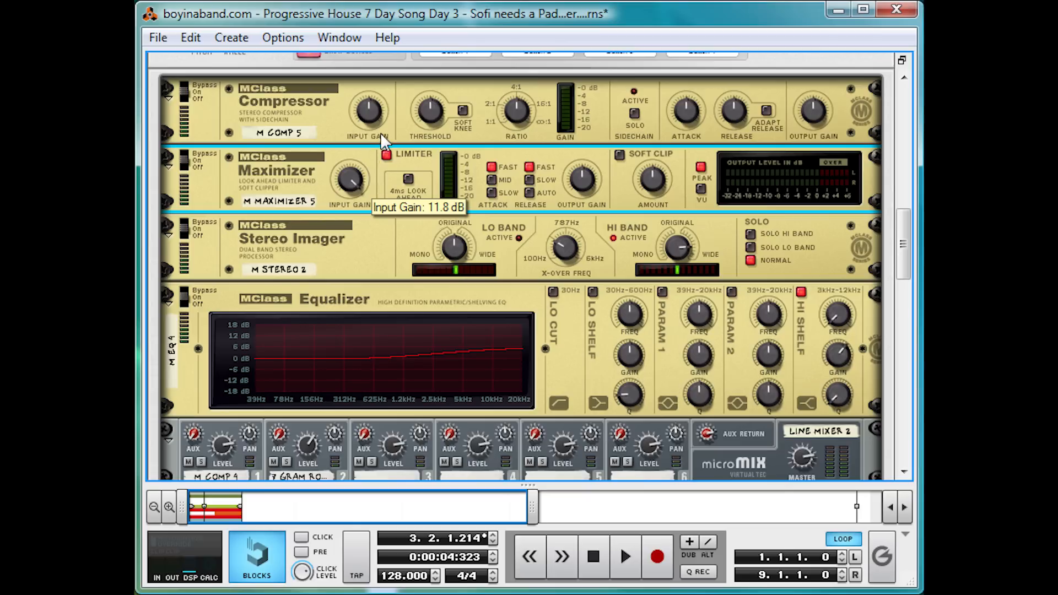
{"action": "left_click", "coordinate": [619, 155]}
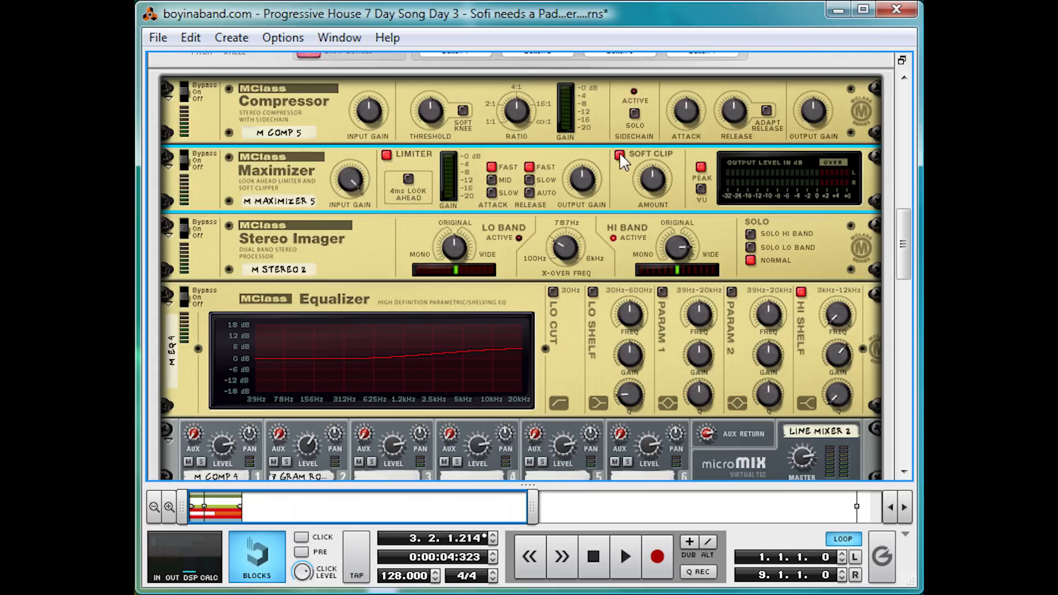
{"action": "left_click", "coordinate": [388, 156]}
- Compare the loop with the Maximizer bypassed and enabled, and reduce its input gain
{"action": "left_click", "coordinate": [186, 151]}
{"action": "key", "text": "space"}
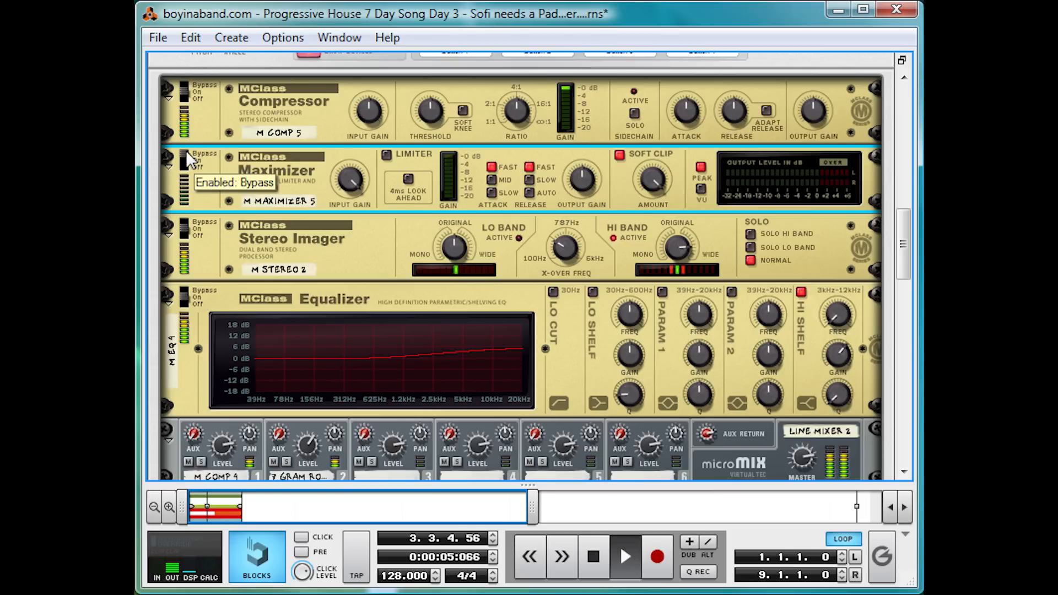
{"action": "left_click", "coordinate": [191, 164]}
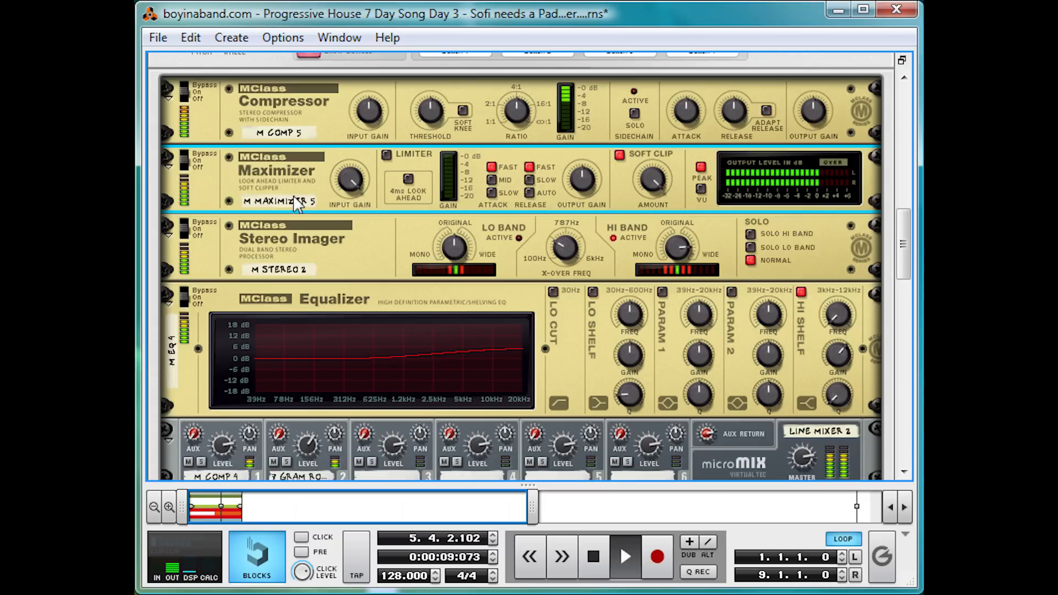
{"action": "left_click_drag", "start_coordinate": [329, 185], "coordinate": [334, 234]}
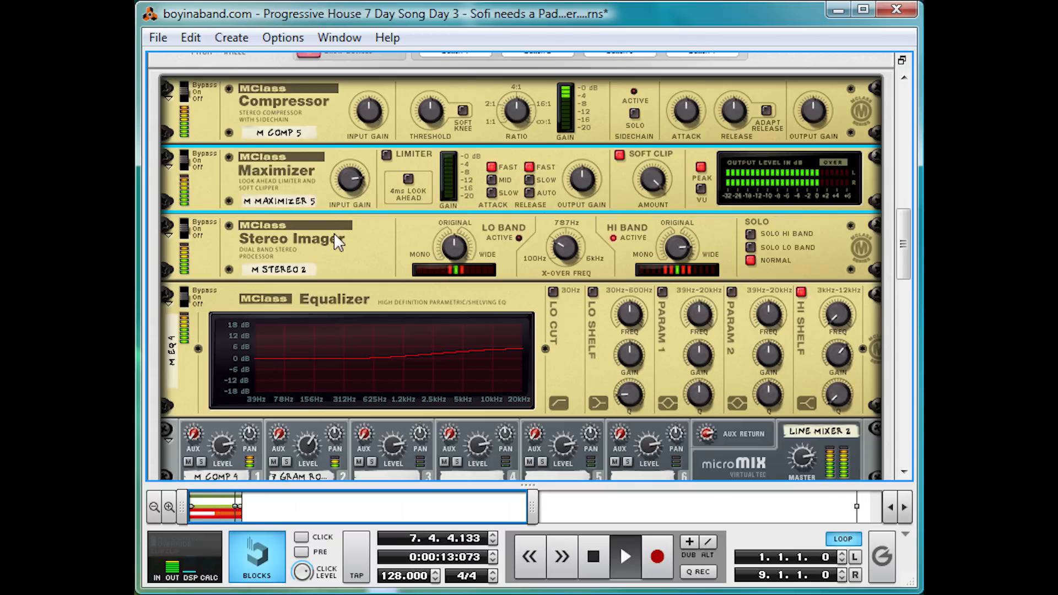
{"action": "key", "text": "space"}
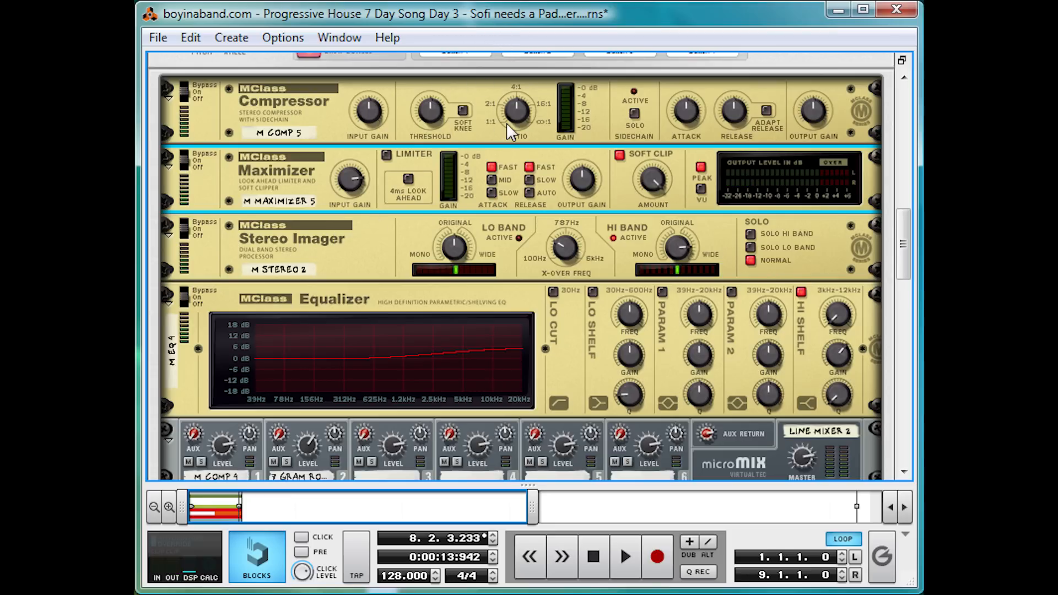
- Cable a free split output pair of Spider Audio 1 to the Lead Pad Combinator's Combi Input
{"action": "mouse_move", "coordinate": [507, 123]}
{"action": "scroll", "coordinate": [477, 312], "scroll_direction": "up", "scroll_amount": 5}
{"action": "key", "text": "Tab"}
{"action": "scroll", "coordinate": [477, 313], "scroll_direction": "up", "scroll_amount": 4}
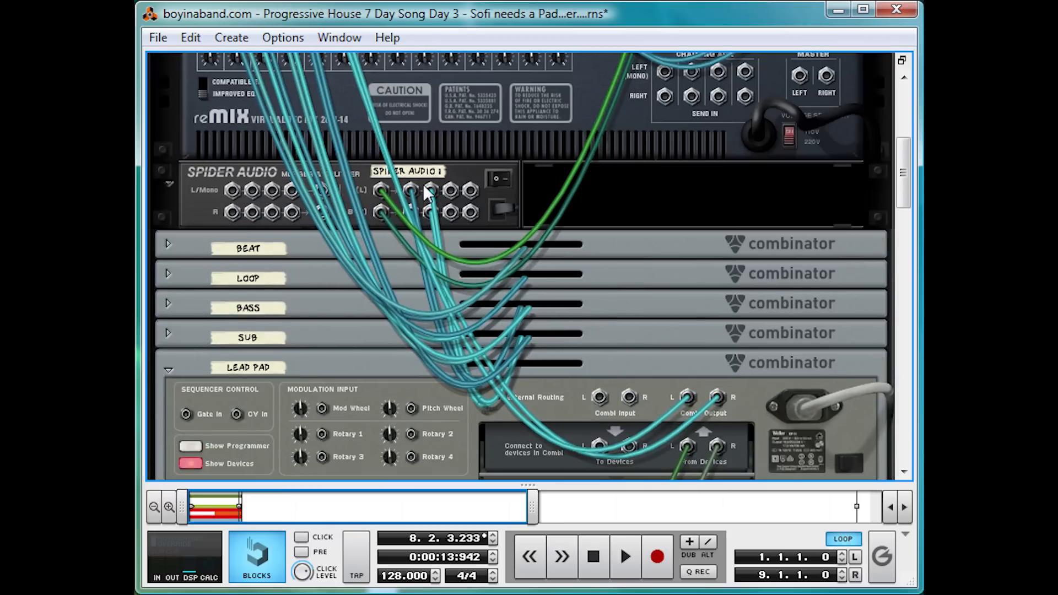
{"action": "left_click_drag", "start_coordinate": [452, 191], "coordinate": [597, 218]}
- Route the Combinator's To Devices output into the sidechain input of the MClass Compressor at the head of the chain
{"action": "scroll", "coordinate": [562, 266], "scroll_direction": "down", "scroll_amount": 3}
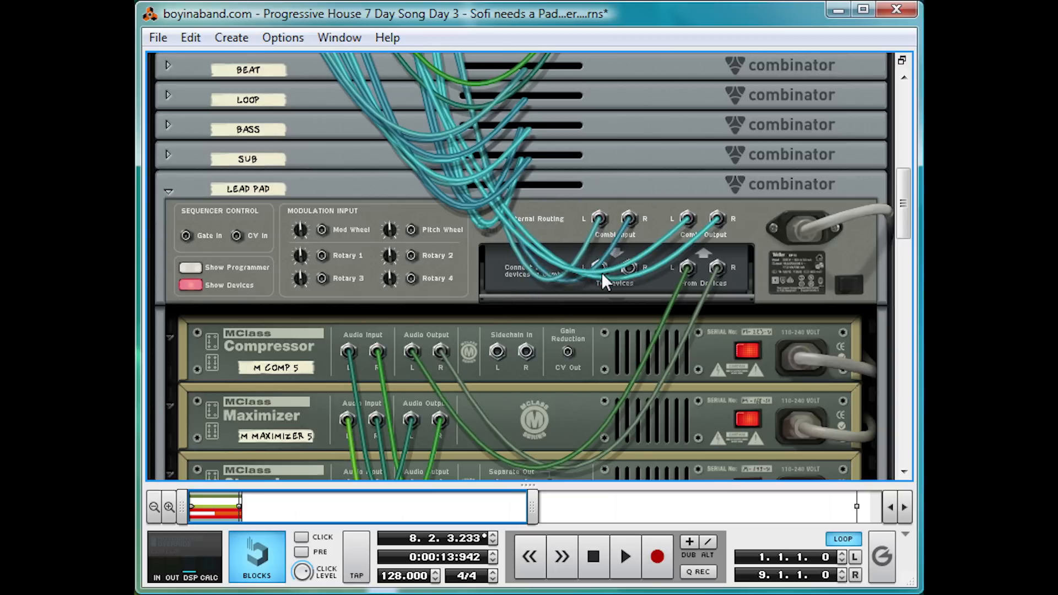
{"action": "left_click_drag", "start_coordinate": [599, 269], "coordinate": [496, 351]}
{"action": "key", "text": "Tab"}
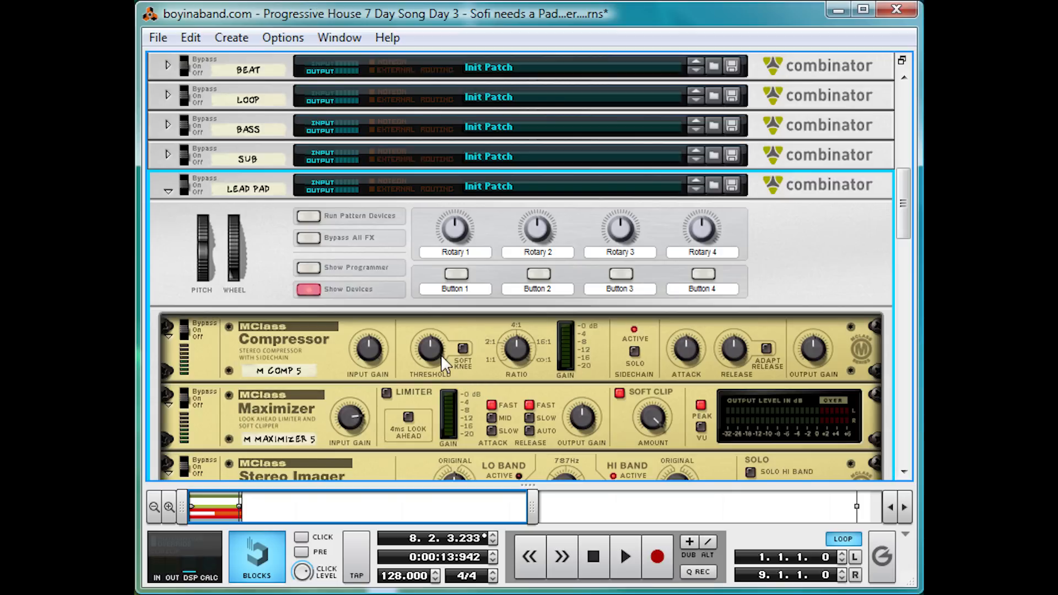
- Shrink the rack area to reveal the sequencer tracks
{"action": "scroll", "coordinate": [438, 352], "scroll_direction": "up", "scroll_amount": 2}
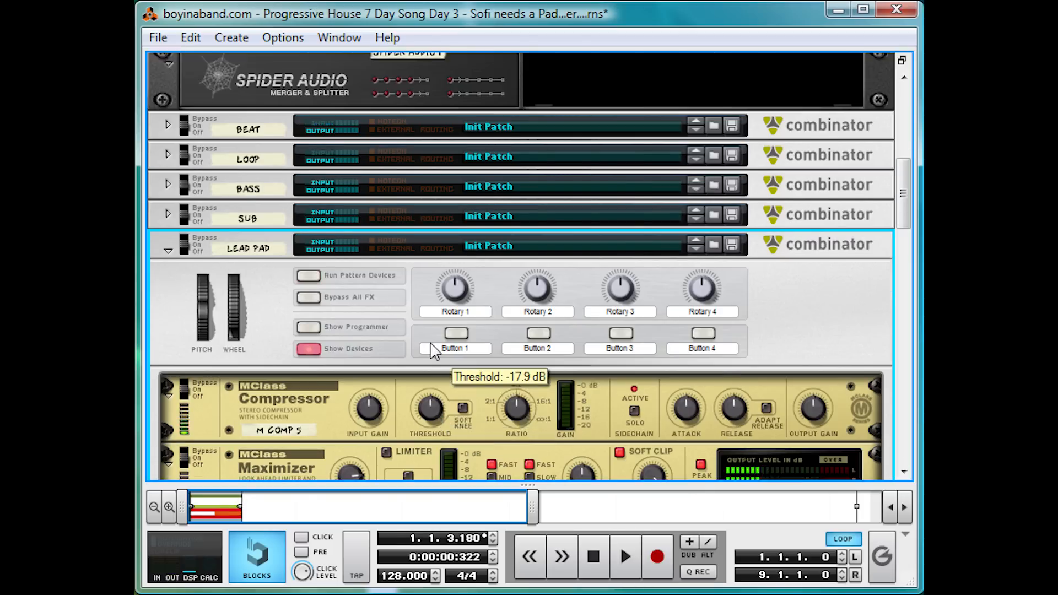
{"action": "scroll", "coordinate": [434, 352], "scroll_direction": "up", "scroll_amount": 2}
{"action": "left_click_drag", "start_coordinate": [483, 446], "coordinate": [501, 116]}
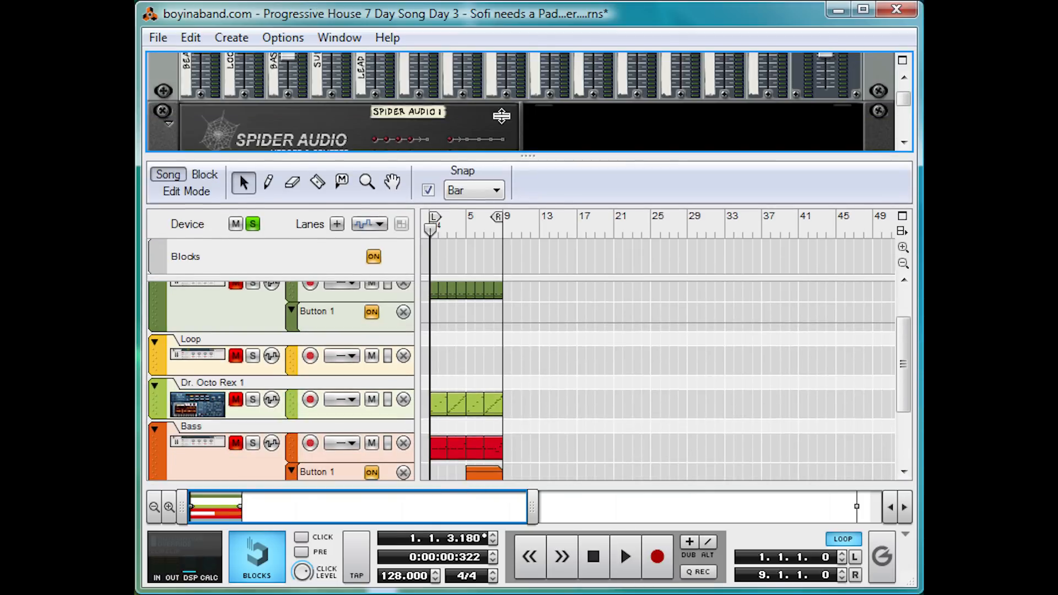
- Solo the Beat track alongside the Lead Pad and expand the rack area to show the Combinator's devices
{"action": "scroll", "coordinate": [286, 304], "scroll_direction": "up", "scroll_amount": 2}
{"action": "left_click", "coordinate": [252, 338]}
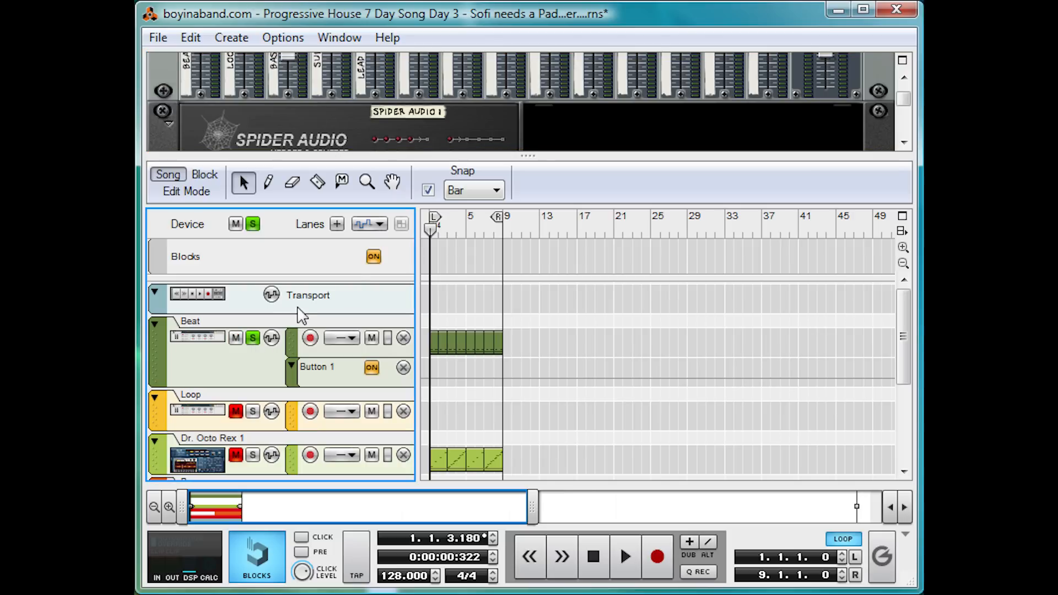
{"action": "left_click_drag", "start_coordinate": [502, 156], "coordinate": [600, 506]}
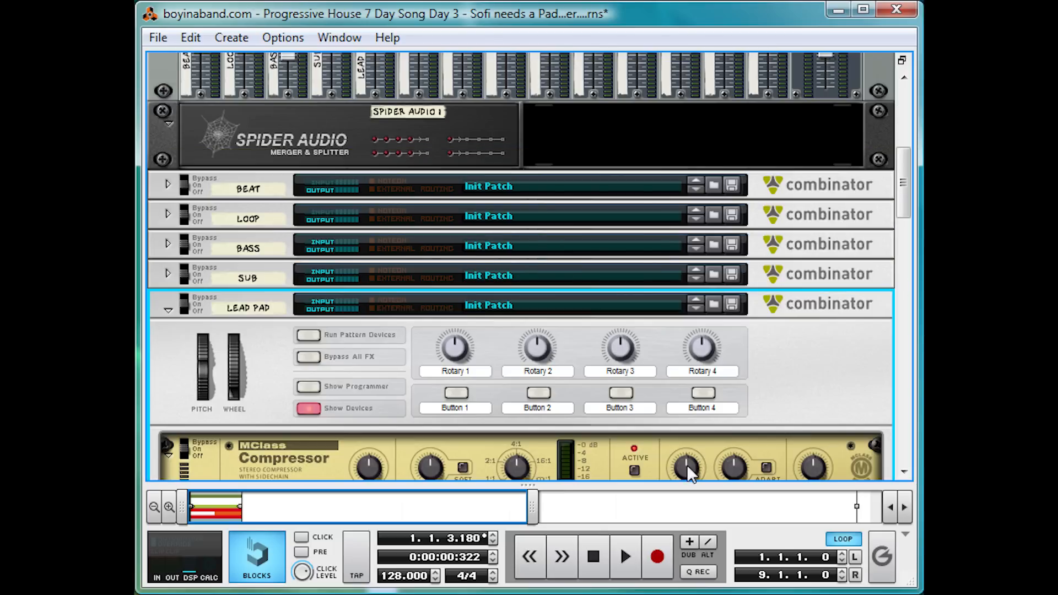
- Lower the threshold and raise the ratio of the sidechained MClass Compressor in the Lead Pad Combinator
{"action": "scroll", "coordinate": [821, 381], "scroll_direction": "down", "scroll_amount": 3}
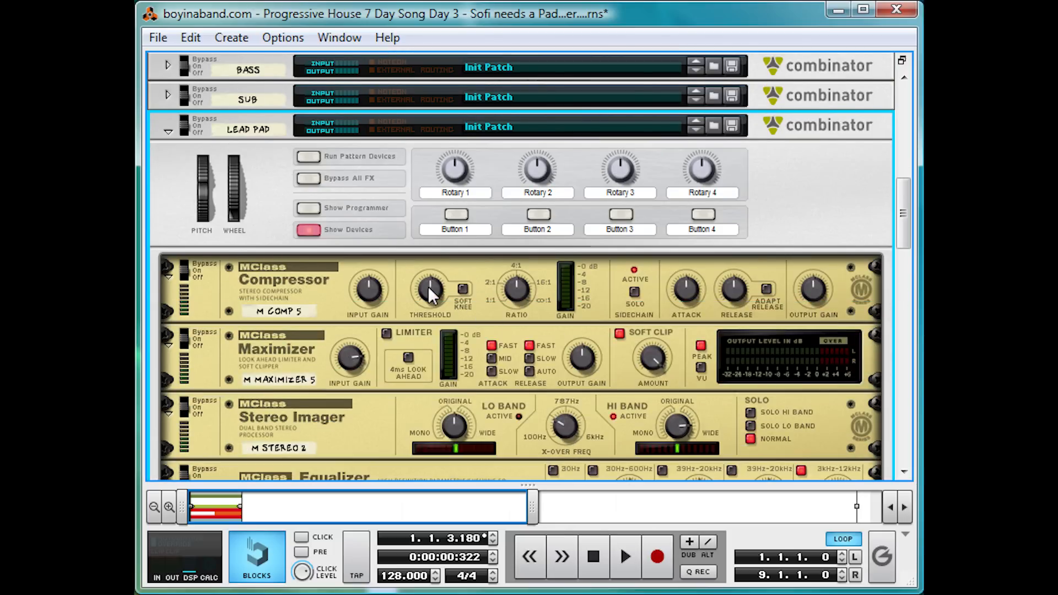
{"action": "left_click_drag", "start_coordinate": [428, 290], "coordinate": [411, 330]}
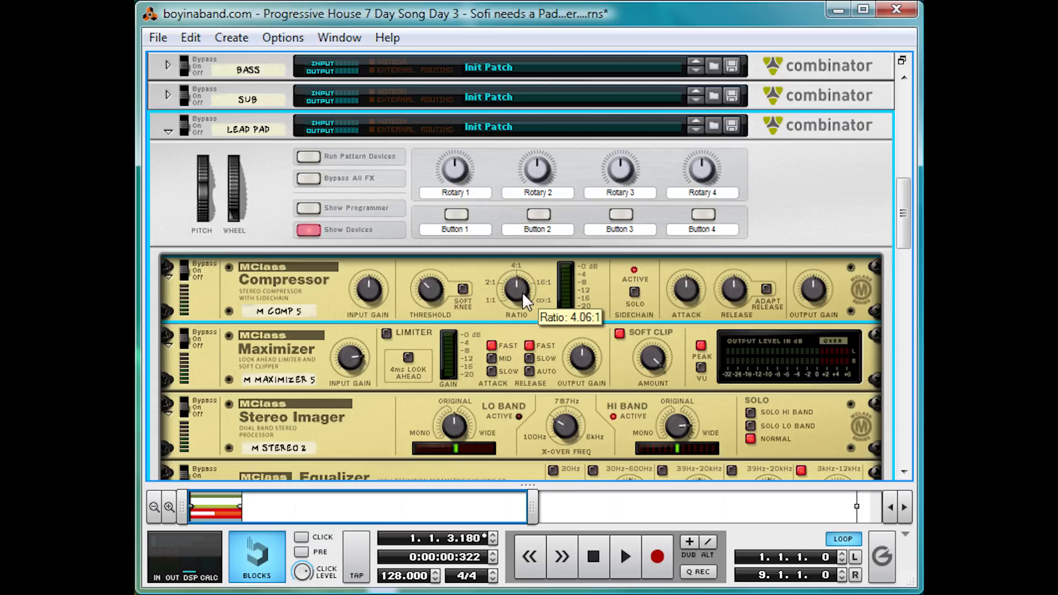
{"action": "left_click_drag", "start_coordinate": [521, 292], "coordinate": [499, 272]}
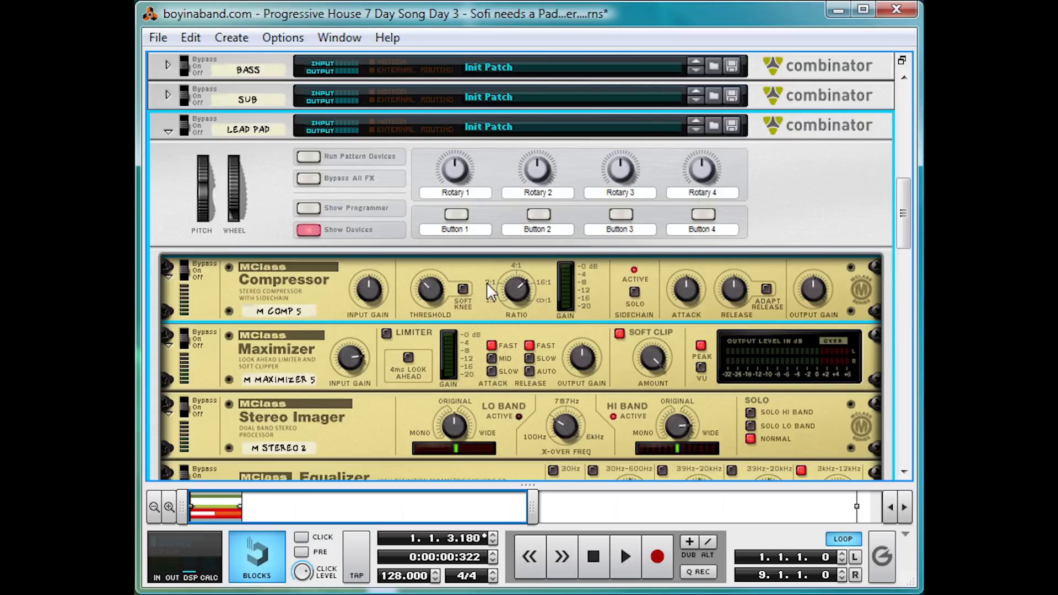
- While the loop plays, turn the sidechained compressor's attack to minimum, raise its threshold slightly and reduce its ratio
{"action": "key", "text": "space"}
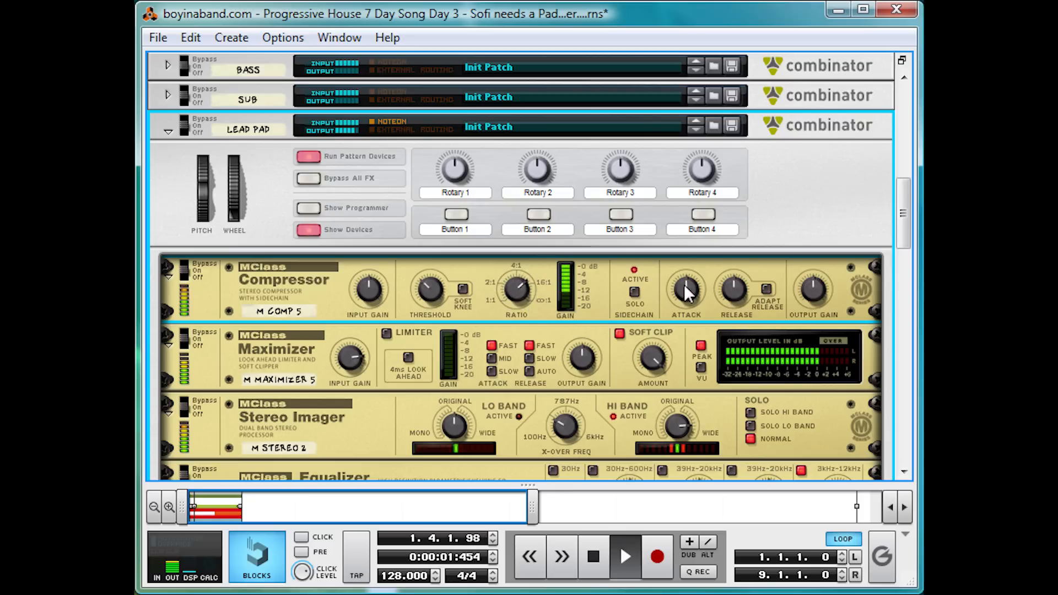
{"action": "left_click_drag", "start_coordinate": [683, 285], "coordinate": [641, 442]}
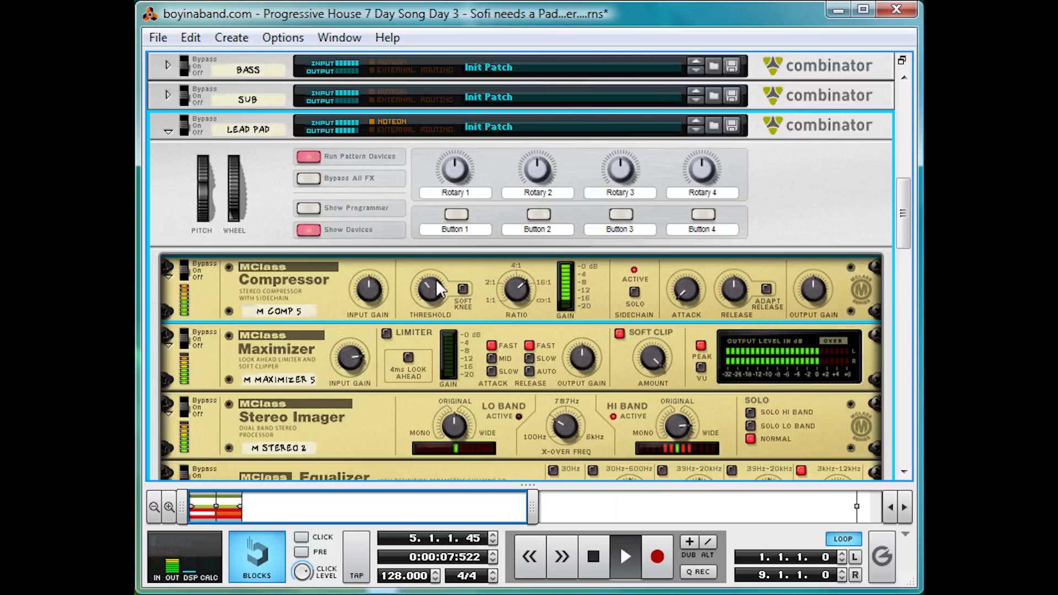
{"action": "left_click_drag", "start_coordinate": [436, 280], "coordinate": [440, 264]}
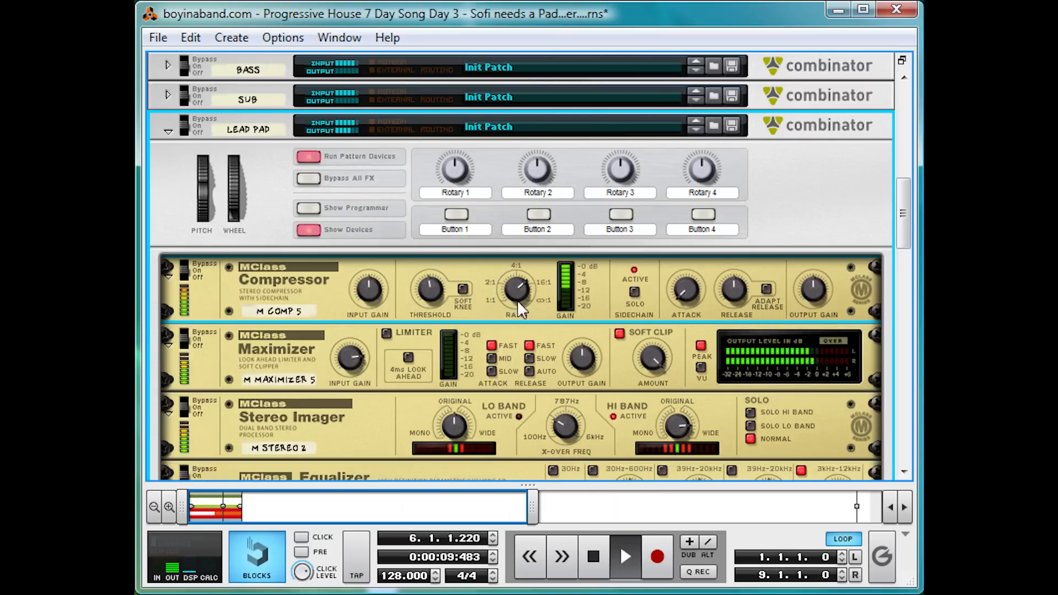
{"action": "left_click_drag", "start_coordinate": [517, 300], "coordinate": [492, 345]}
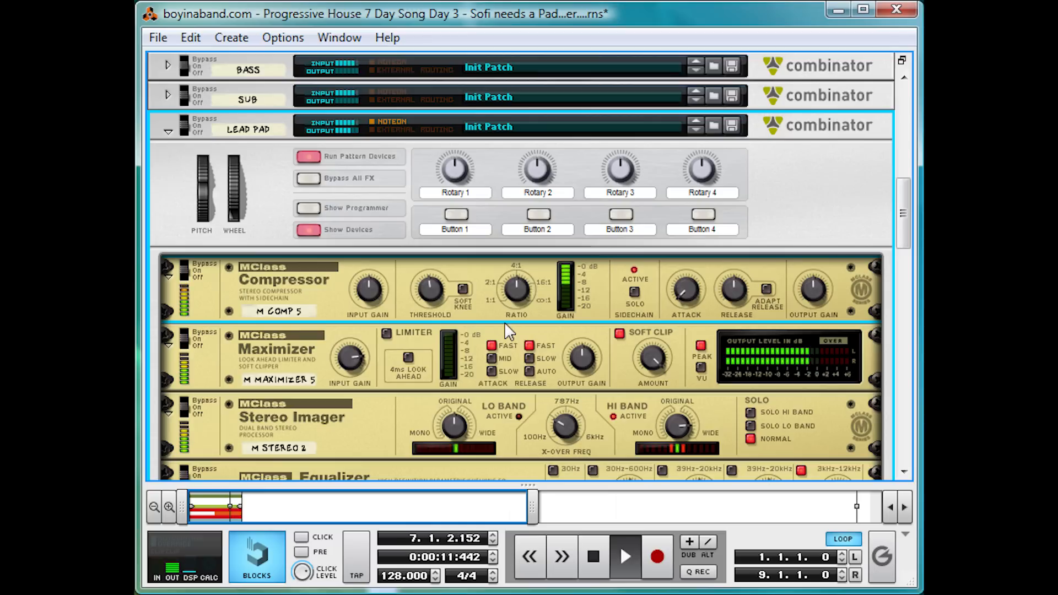
{"action": "key", "text": "space"}
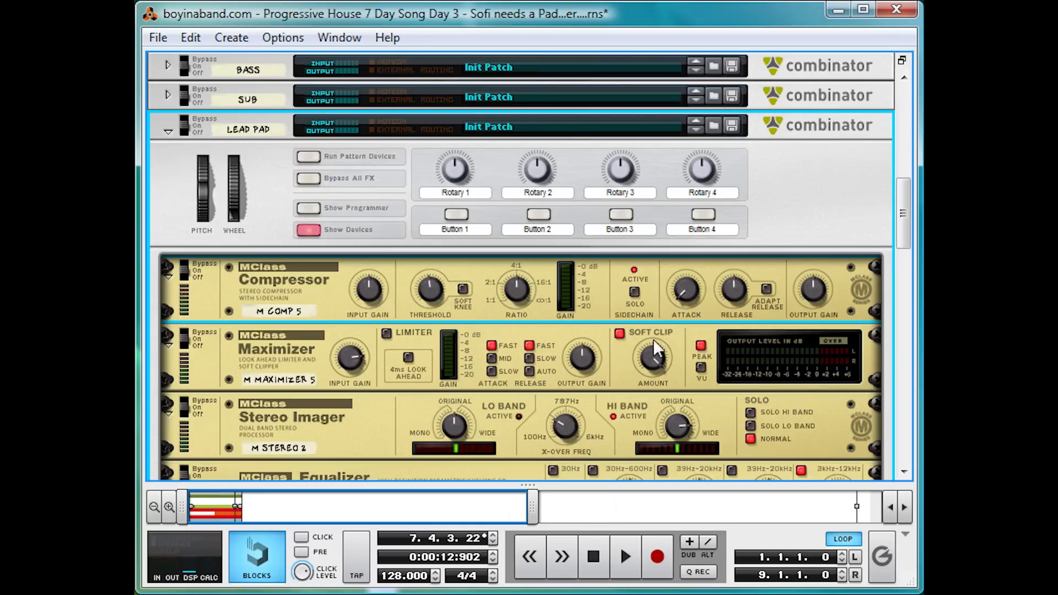
- Show the Lead Pad Combinator's programmer with its key mapping and modulation routing
{"action": "scroll", "coordinate": [611, 356], "scroll_direction": "down", "scroll_amount": 10}
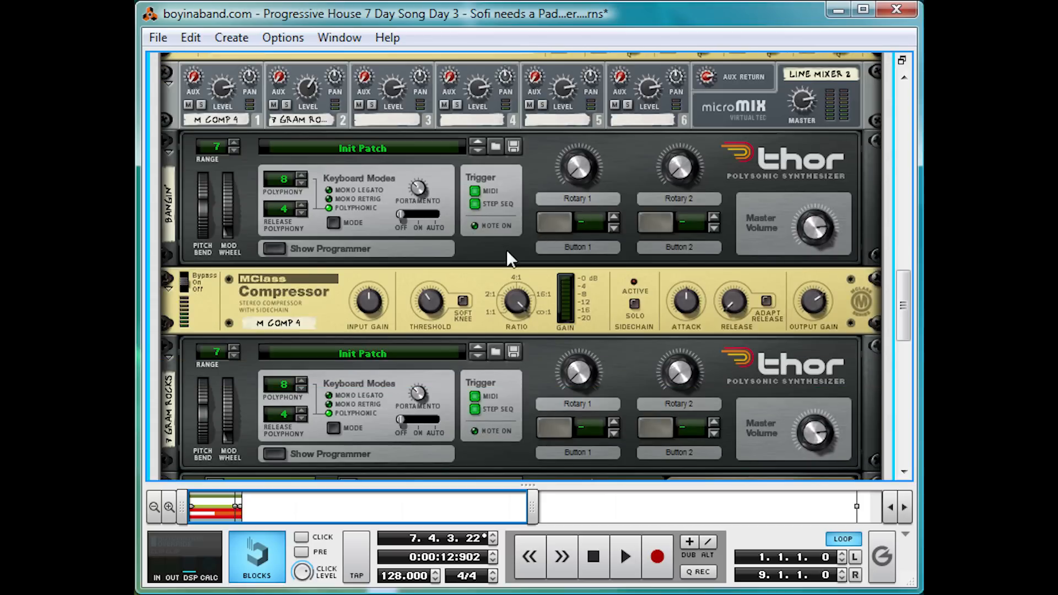
{"action": "scroll", "coordinate": [485, 270], "scroll_direction": "up", "scroll_amount": 12}
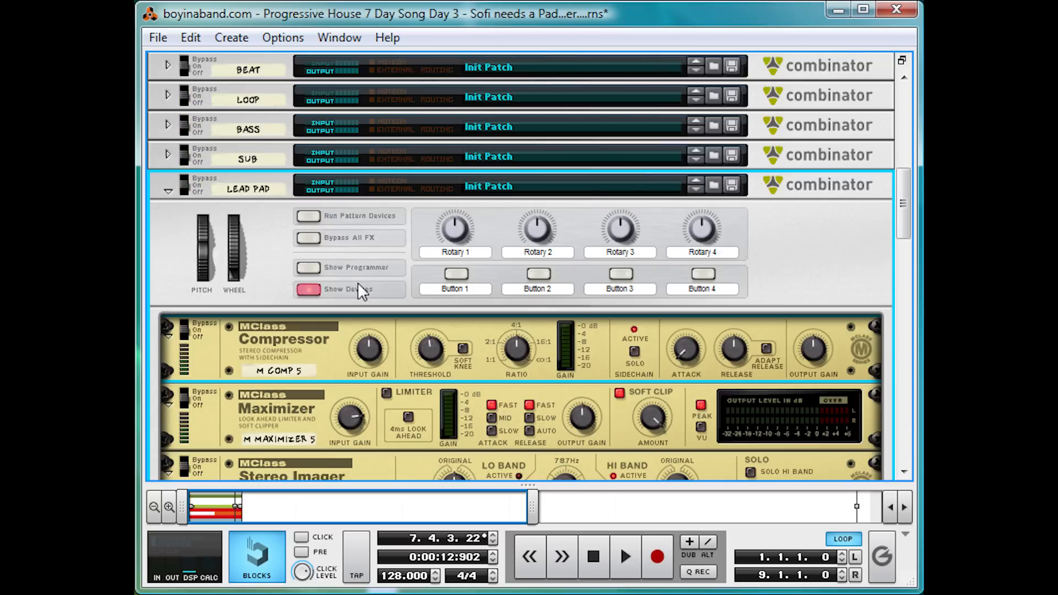
{"action": "left_click", "coordinate": [312, 264]}
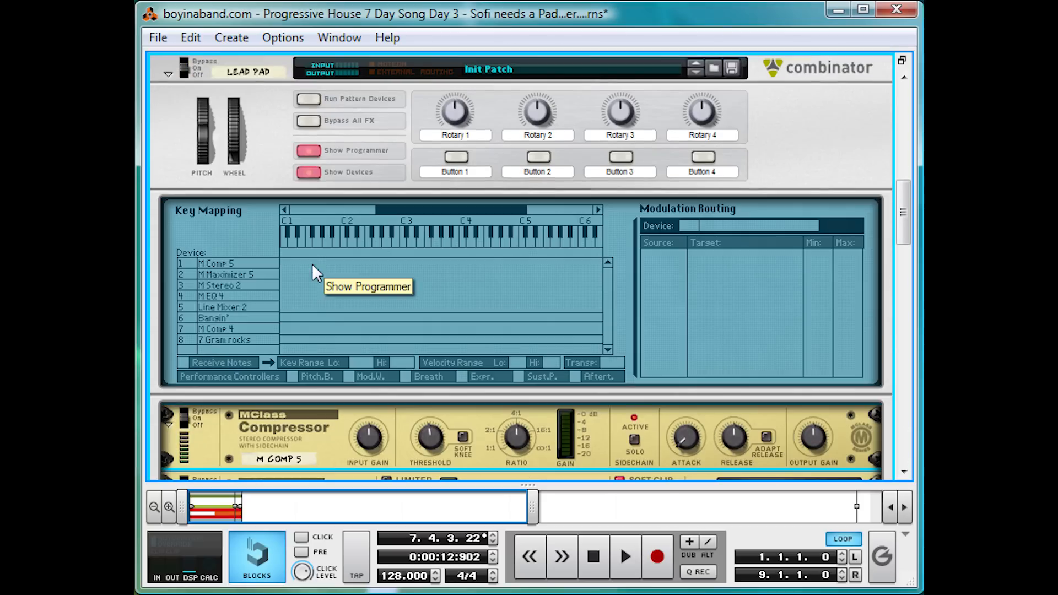
{"action": "scroll", "coordinate": [324, 274], "scroll_direction": "down", "scroll_amount": 2}
{"action": "scroll", "coordinate": [323, 274], "scroll_direction": "up", "scroll_amount": 2}
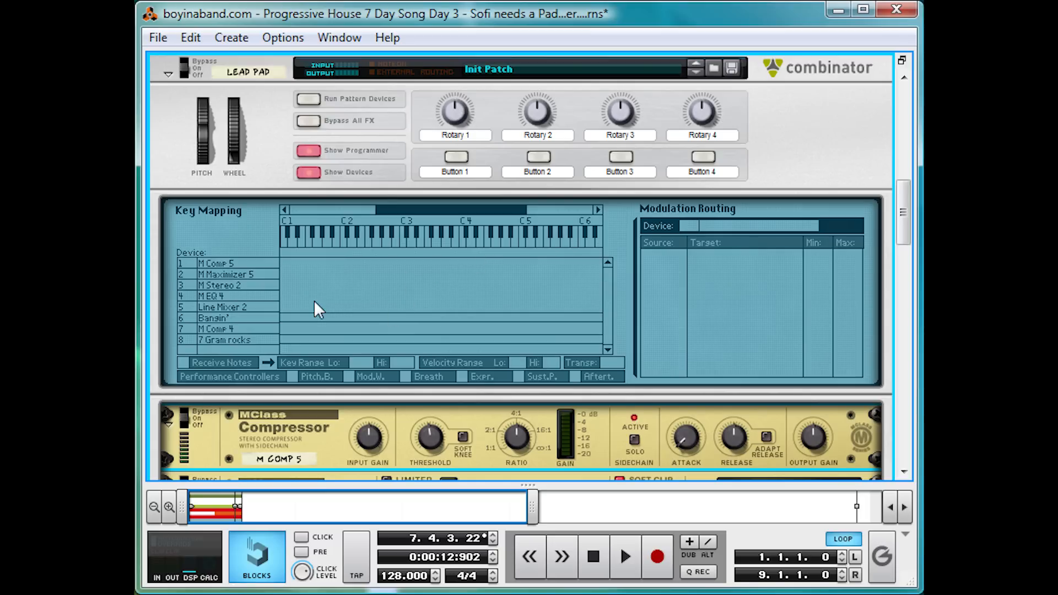
- Route Rotary 1 to Amp Env Release for the Bangin' Thor in the modulation routing
{"action": "left_click", "coordinate": [223, 318]}
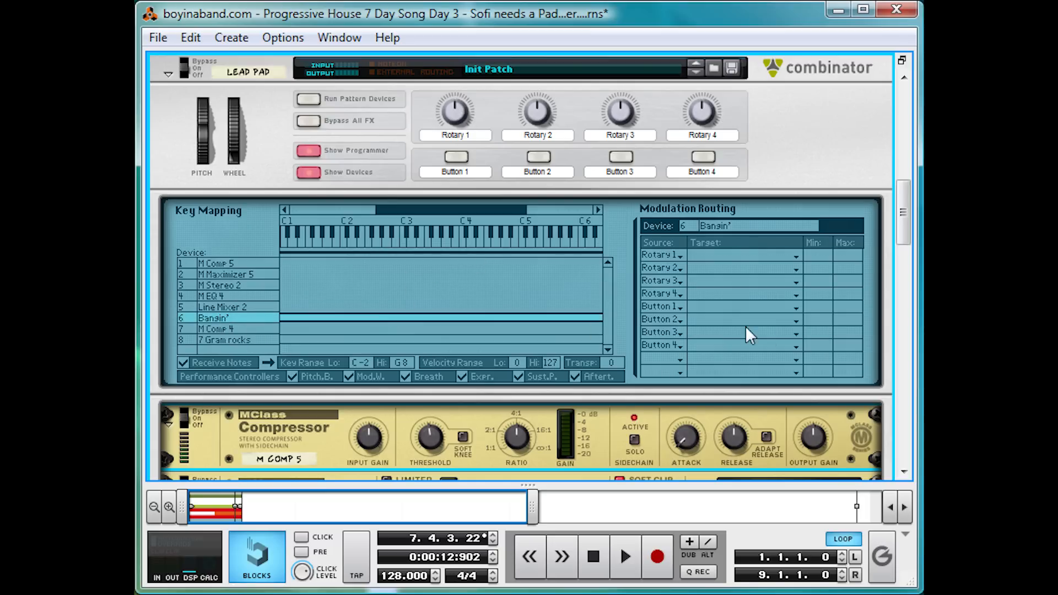
{"action": "left_click", "coordinate": [728, 254]}
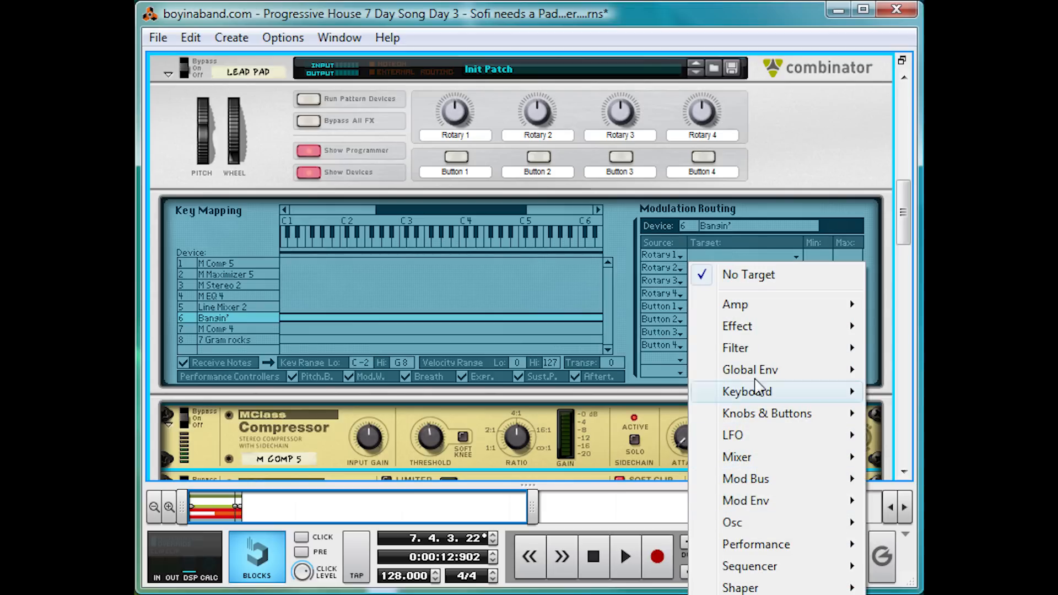
{"action": "mouse_move", "coordinate": [797, 314]}
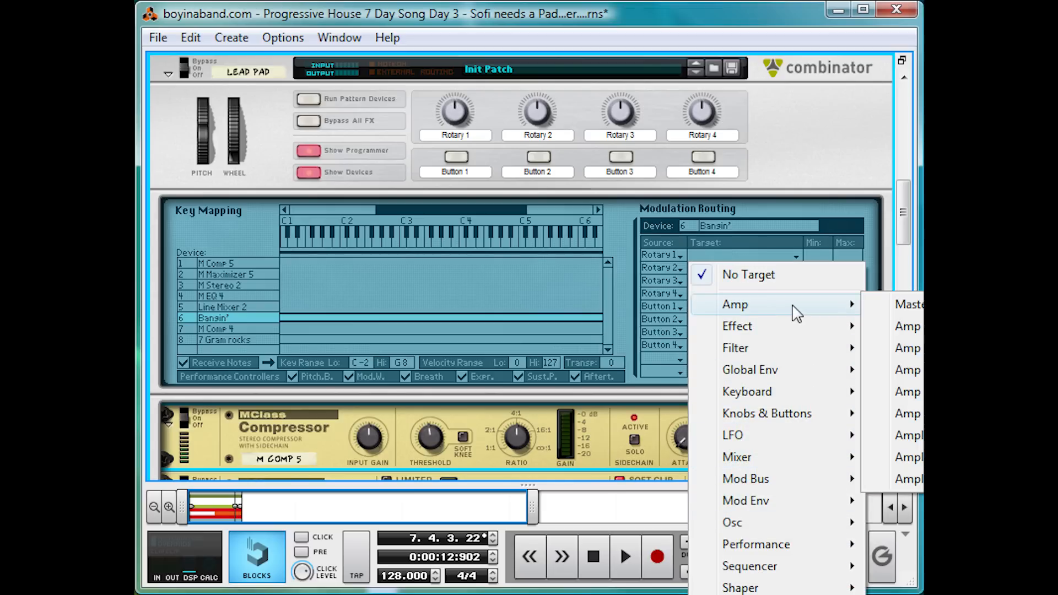
{"action": "left_click", "coordinate": [893, 413]}
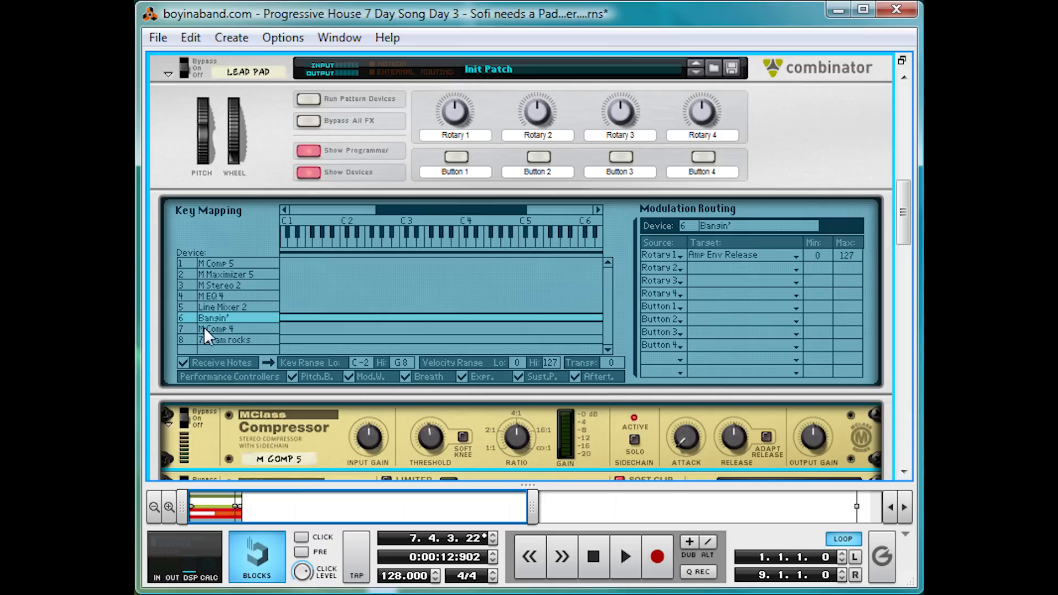
- Route Rotary 1 to Amp Env Release for the 7 Gram rocks Thor as well
{"action": "left_click", "coordinate": [208, 340]}
{"action": "left_click", "coordinate": [727, 257]}
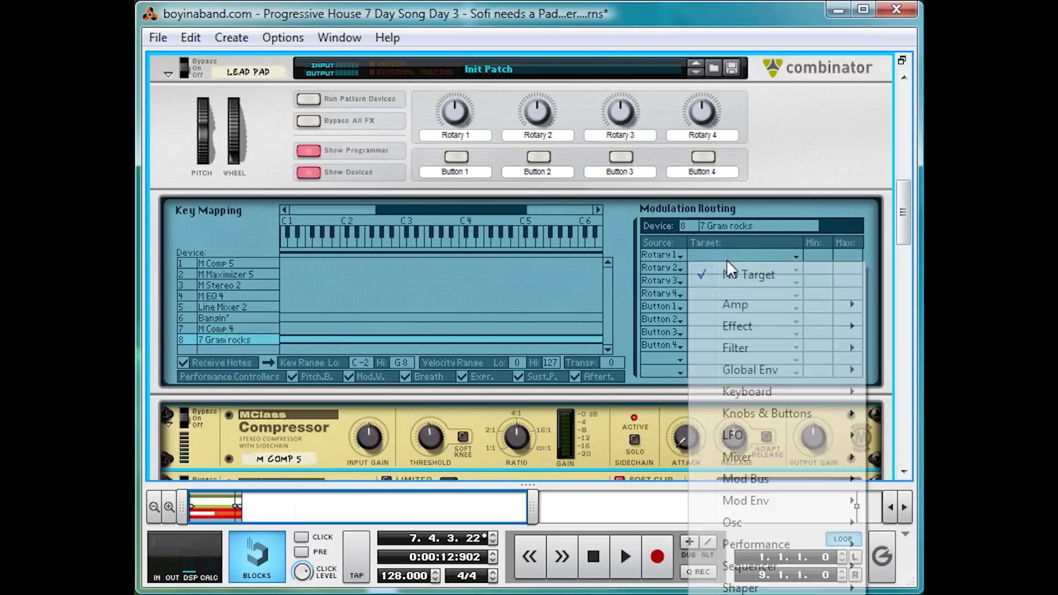
{"action": "mouse_move", "coordinate": [771, 304]}
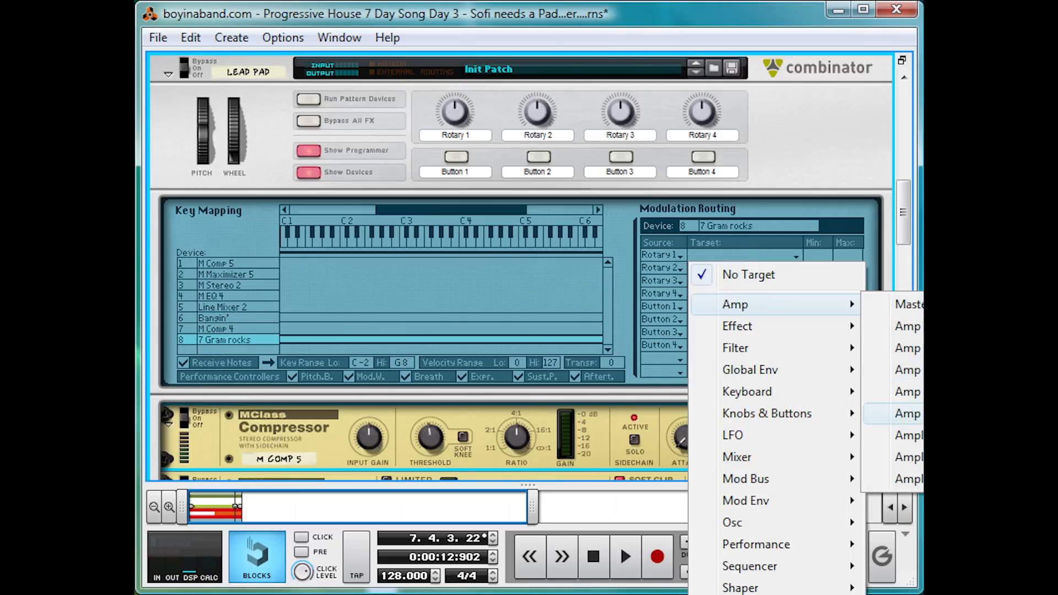
{"action": "left_click", "coordinate": [904, 414]}
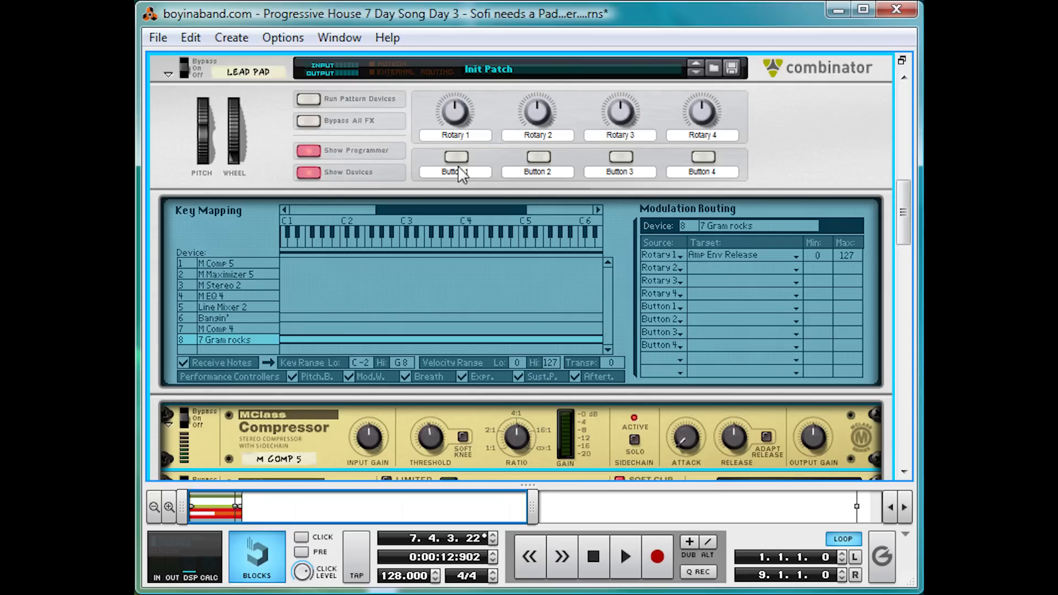
- Rename the Combinator's Rotary 1 knob as Release
{"action": "double_click", "coordinate": [454, 136]}
{"action": "type", "text": "Rel"}
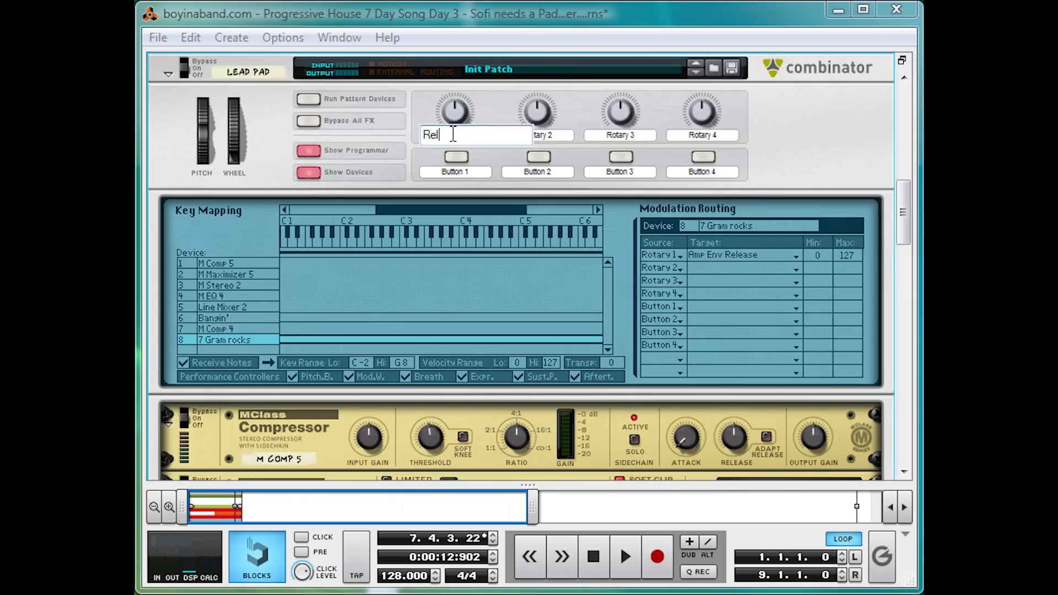
{"action": "type", "text": "ease"}
{"action": "key", "text": "Return"}
- Audition the Release knob's range while the loop plays and set it to 31
{"action": "key", "text": "space"}
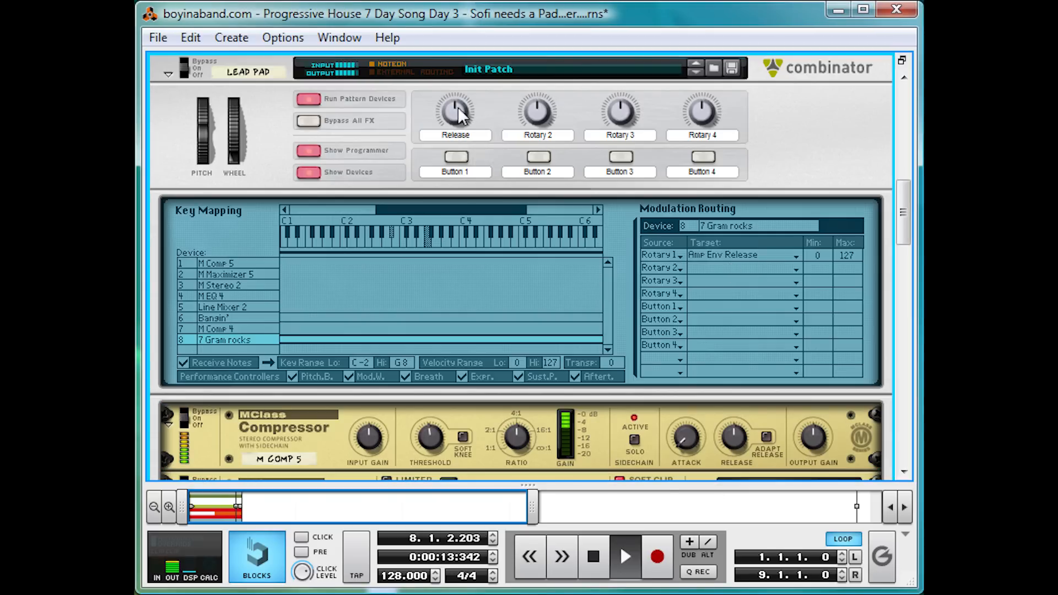
{"action": "mouse_move", "coordinate": [457, 106]}
{"action": "left_mouse_down"}
{"action": "mouse_move", "coordinate": [464, 88]}
{"action": "mouse_move", "coordinate": [455, 125]}
{"action": "mouse_move", "coordinate": [449, 102]}
{"action": "left_mouse_up"}
{"action": "key", "text": "space"}
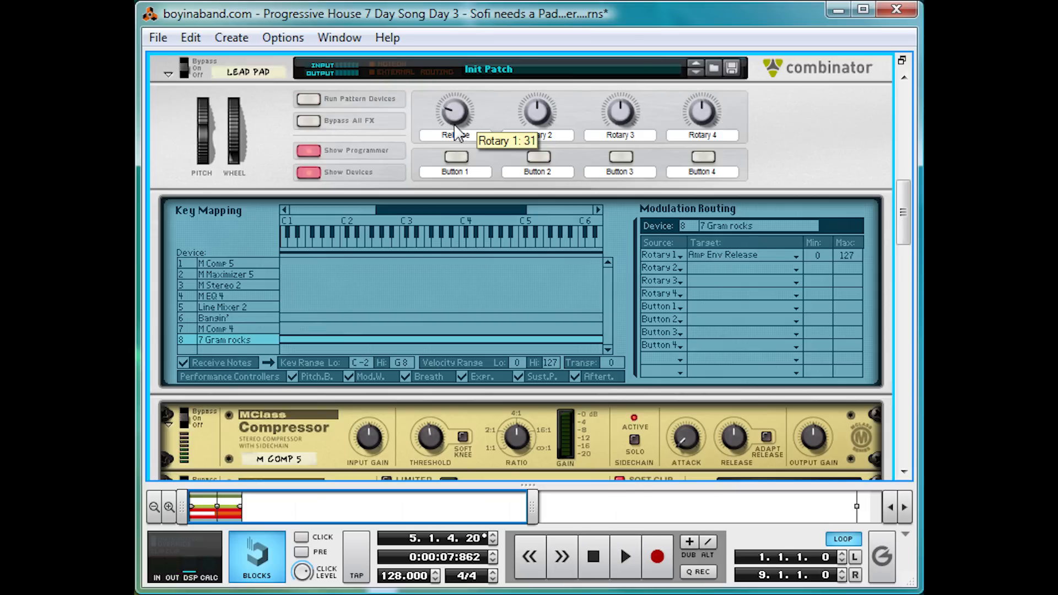
- Create an automation lane for the Release knob and draw a clip in it spanning the eight-bar loop
{"action": "right_click", "coordinate": [454, 124]}
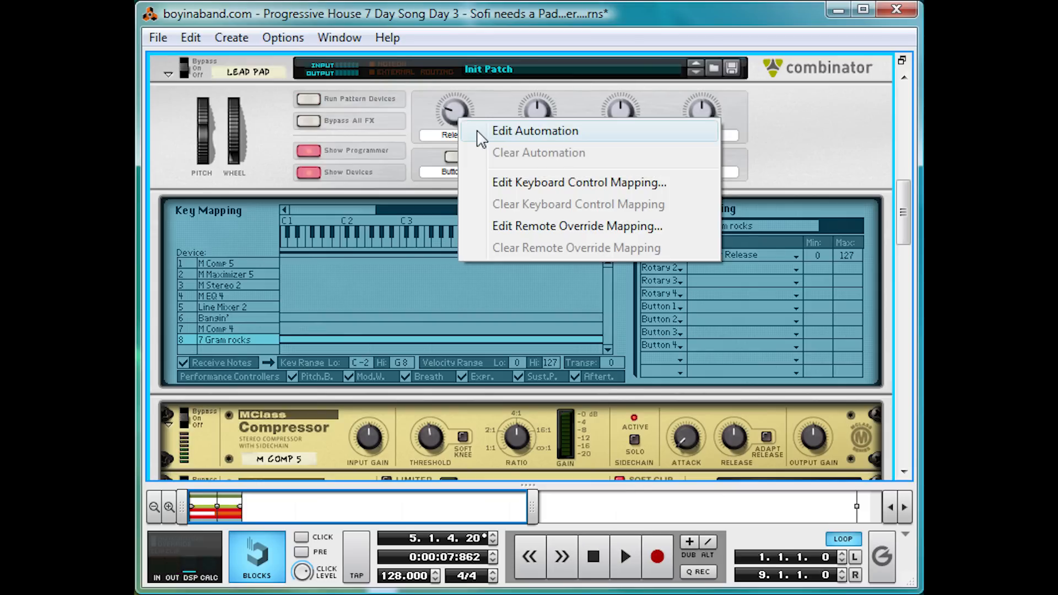
{"action": "left_click", "coordinate": [480, 131]}
{"action": "left_click_drag", "start_coordinate": [528, 486], "coordinate": [500, 156]}
{"action": "scroll", "coordinate": [499, 398], "scroll_direction": "down", "scroll_amount": 1}
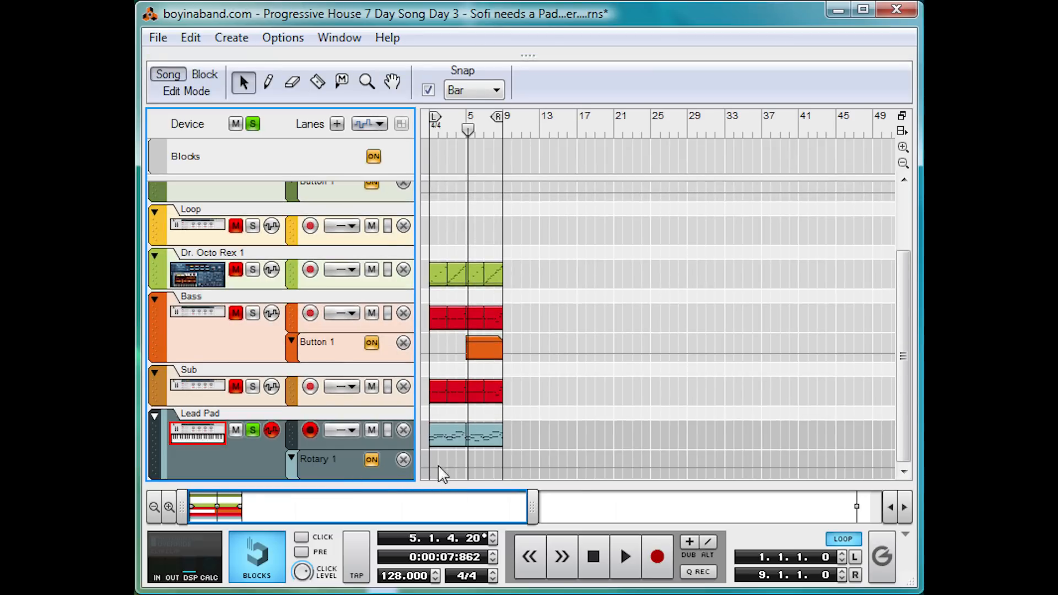
{"action": "left_click", "coordinate": [269, 82]}
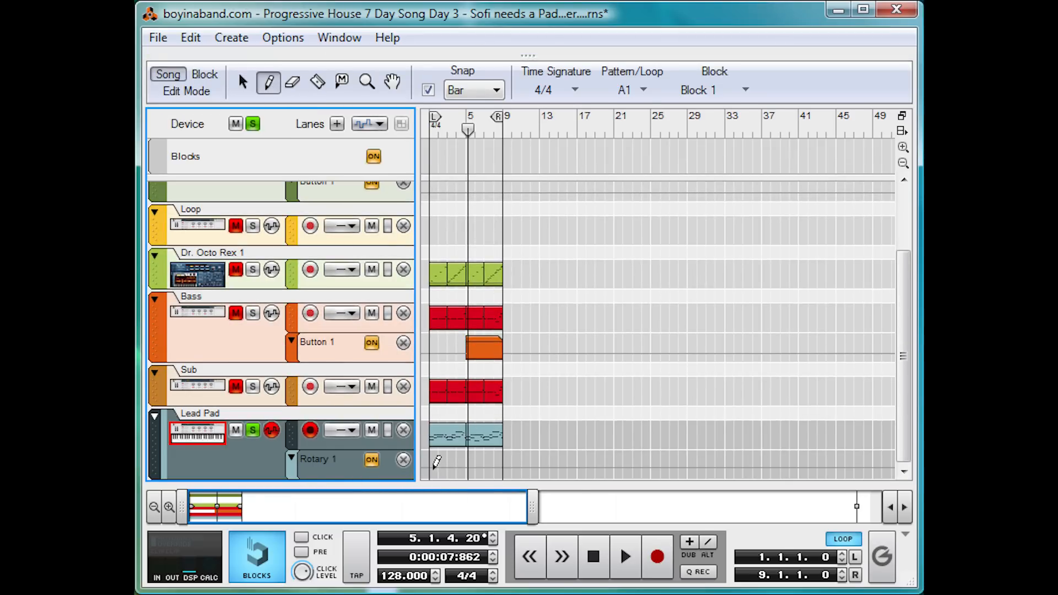
{"action": "left_click_drag", "start_coordinate": [437, 462], "coordinate": [499, 462]}
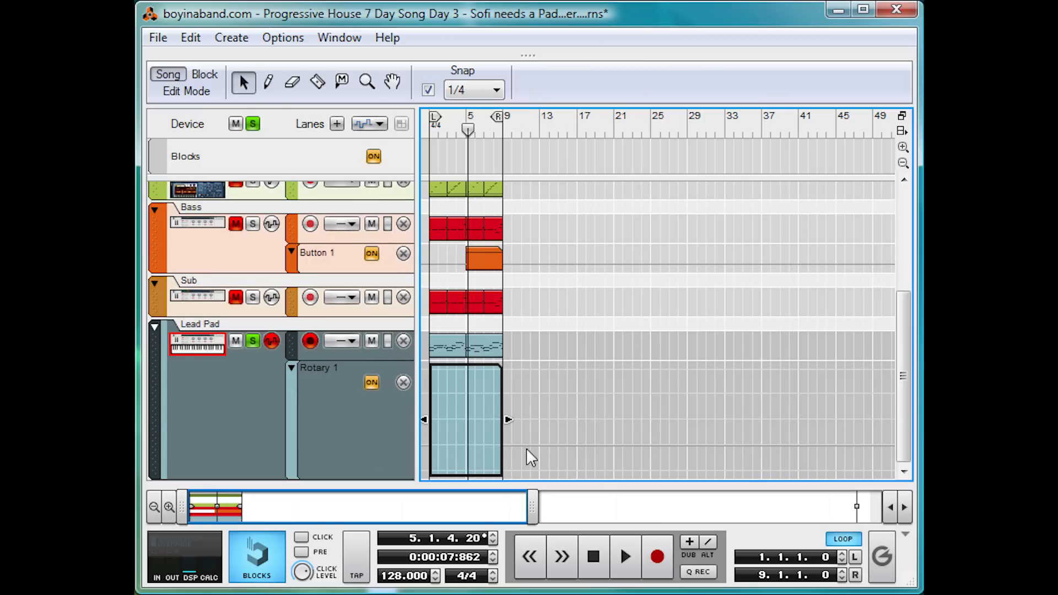
- Open the Rotary 1 automation clip in Edit Mode and fit its lane to show all eight bars
{"action": "left_click", "coordinate": [195, 96]}
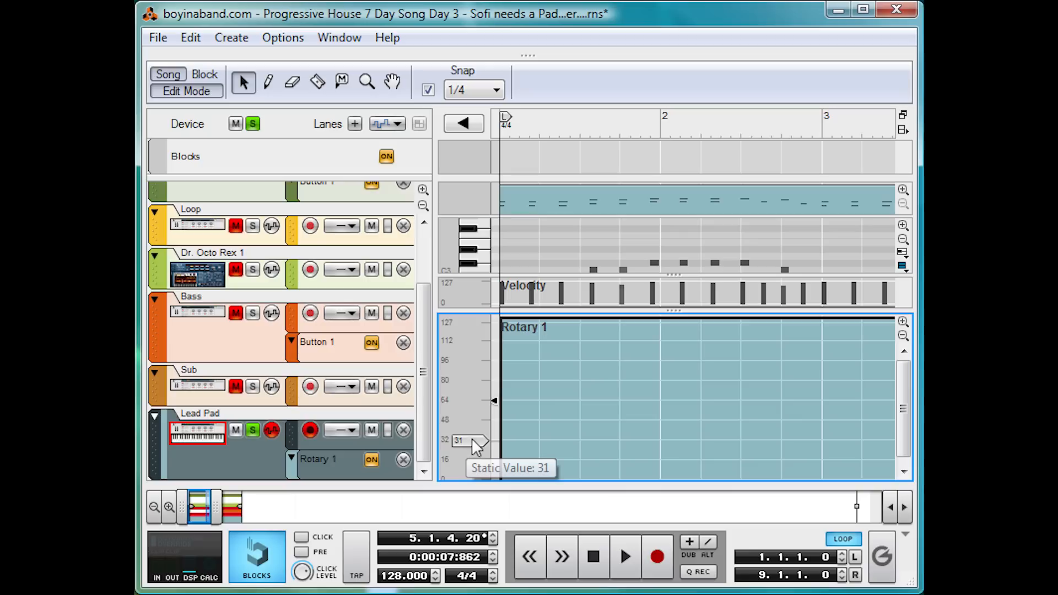
{"action": "left_click_drag", "start_coordinate": [544, 309], "coordinate": [551, 266]}
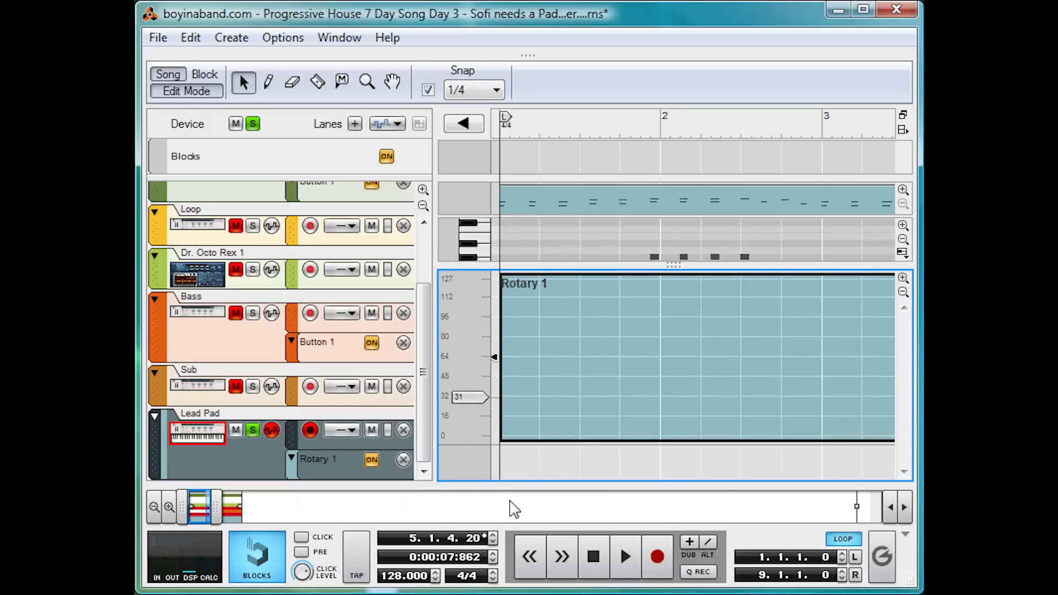
{"action": "left_click_drag", "start_coordinate": [216, 507], "coordinate": [261, 506]}
- Draw a rising Rotary 1 automation ramp from 31 at bar 1 to 124 at 8.4.1, and return the playhead to the loop start
{"action": "key", "text": "w"}
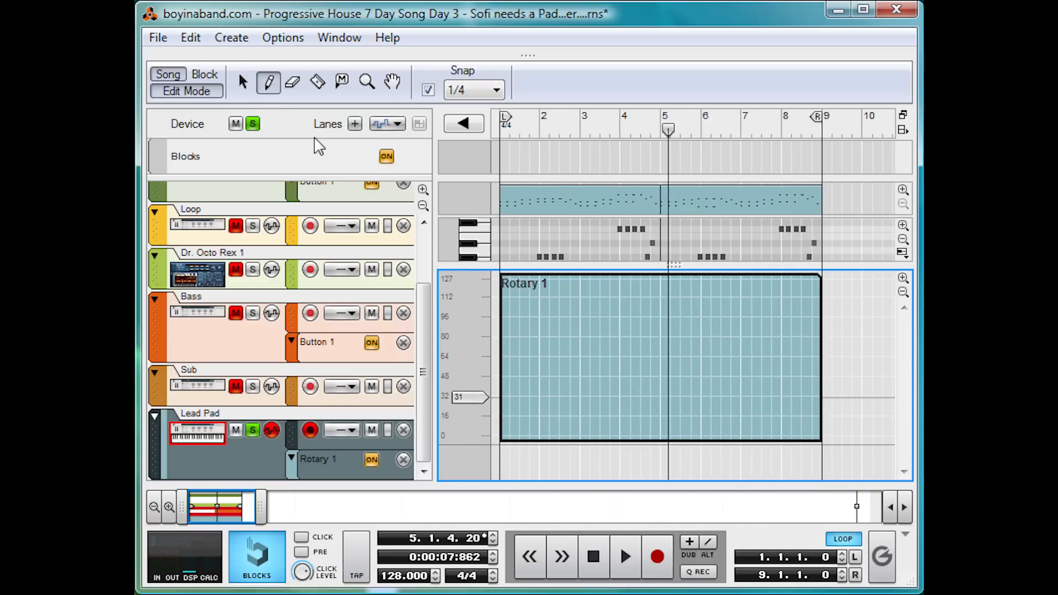
{"action": "left_click", "coordinate": [505, 391]}
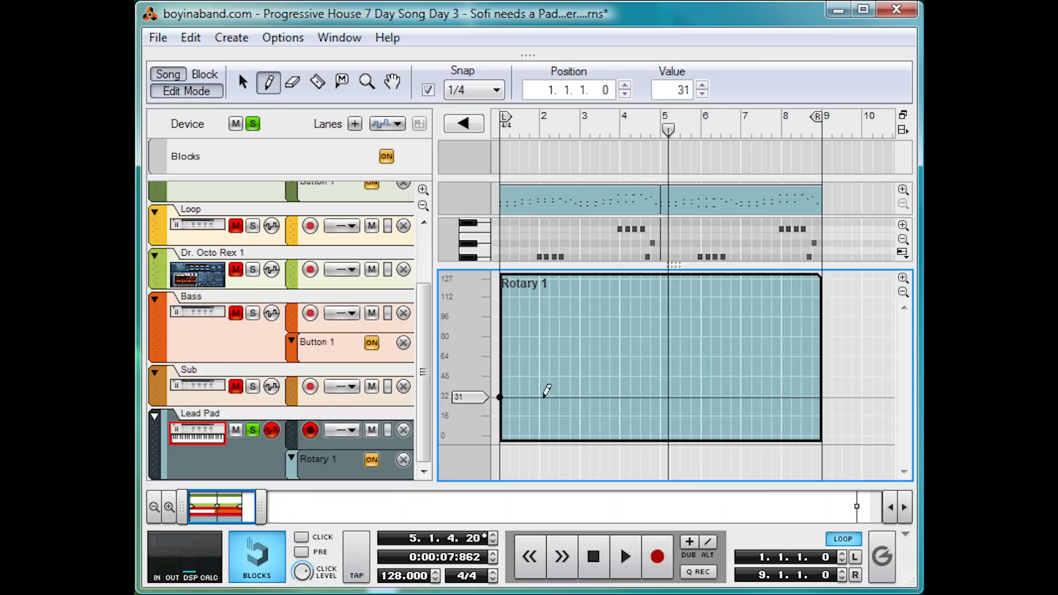
{"action": "left_click", "coordinate": [822, 282]}
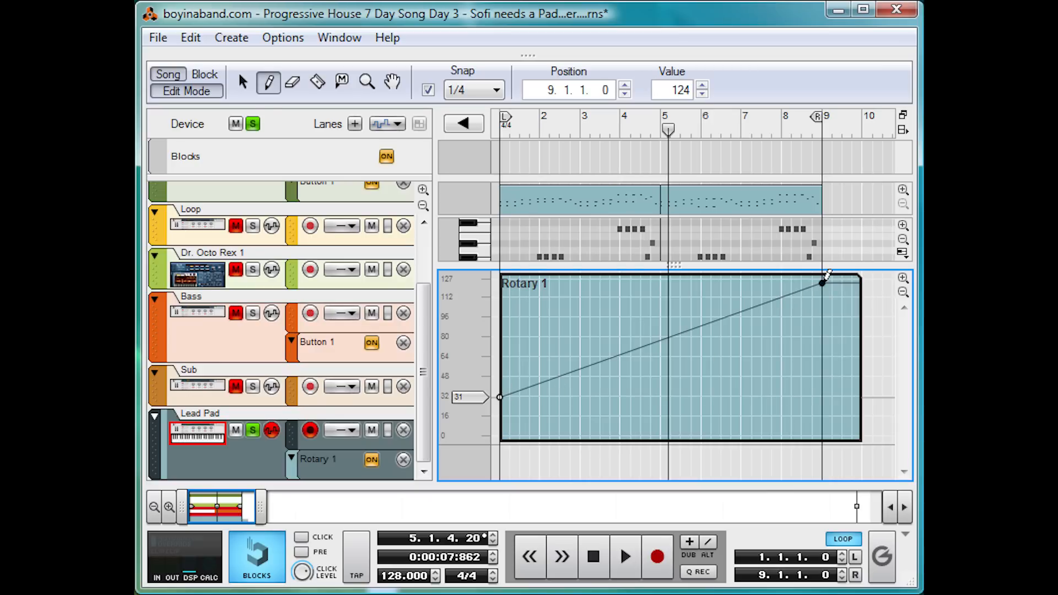
{"action": "left_click_drag", "start_coordinate": [823, 281], "coordinate": [814, 281]}
{"action": "key", "text": "q"}
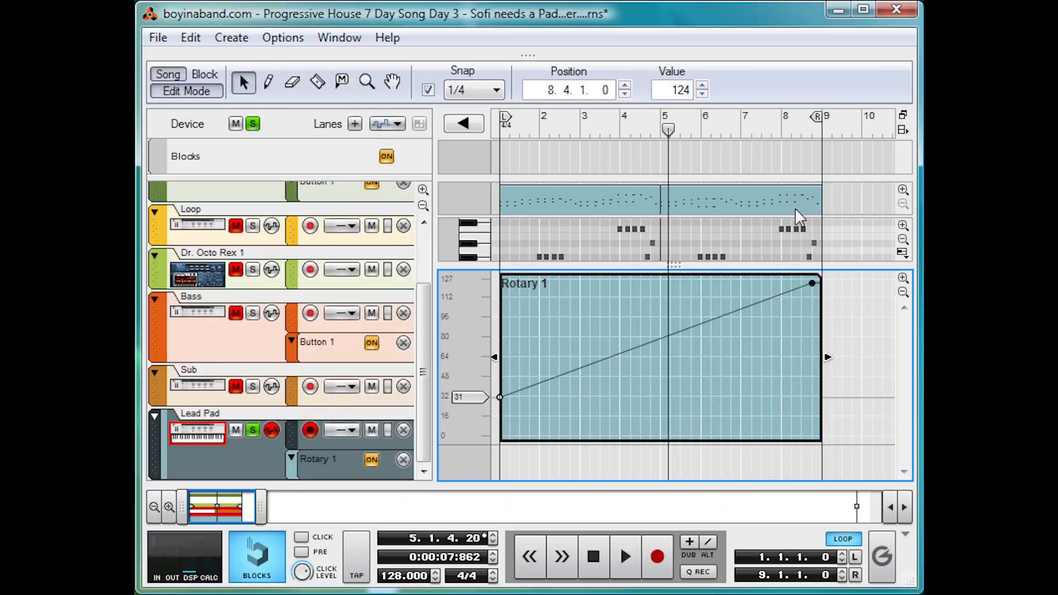
{"action": "left_click_drag", "start_coordinate": [650, 126], "coordinate": [274, 152]}
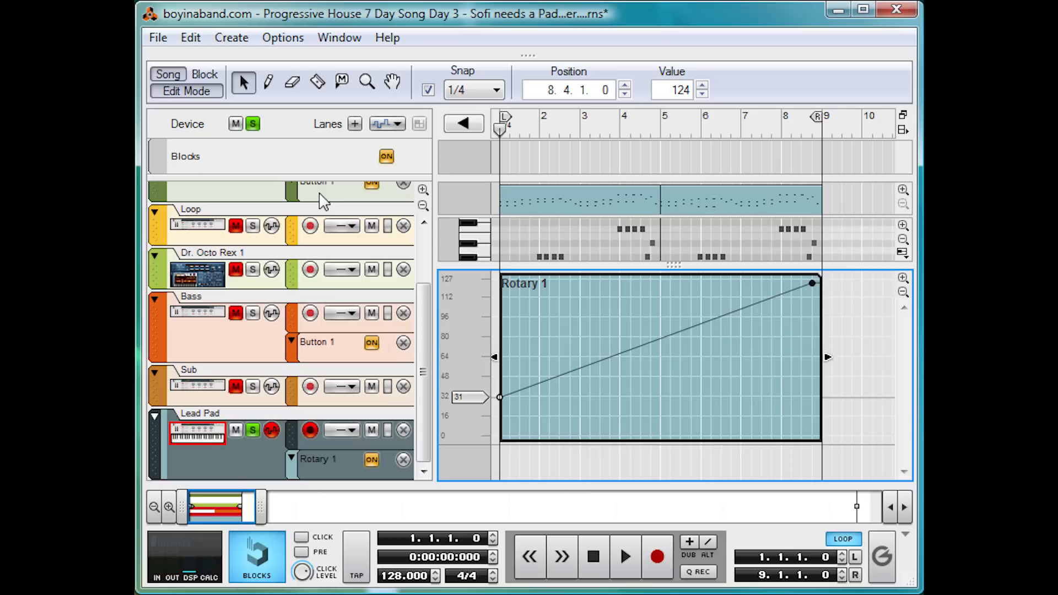
- Play the eight-bar loop to hear the rising release automation, then return the playhead to bar 1 and replay the start
{"action": "key", "text": "space"}
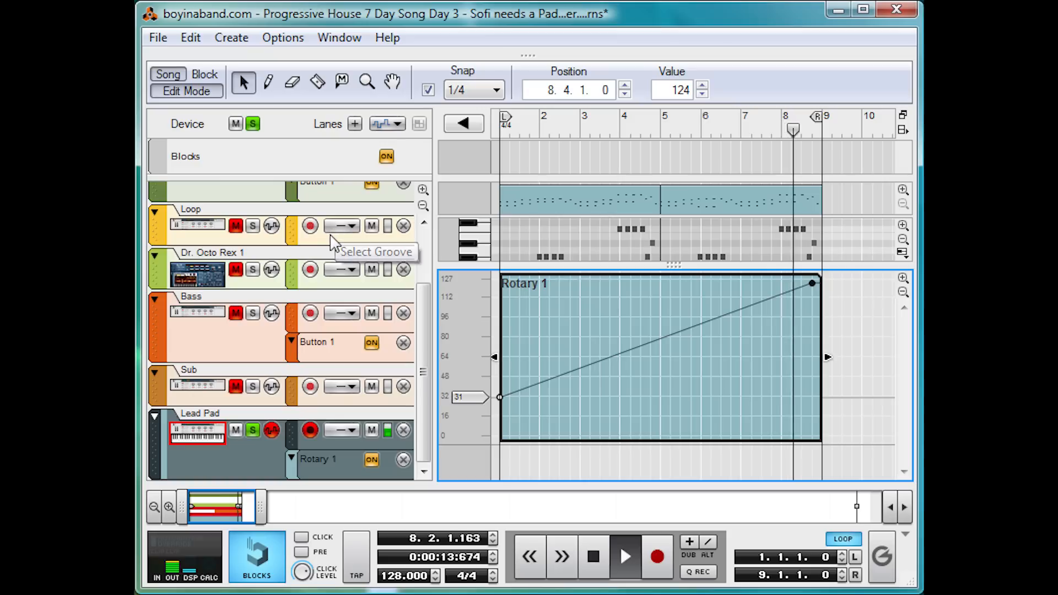
{"action": "key", "text": "space"}
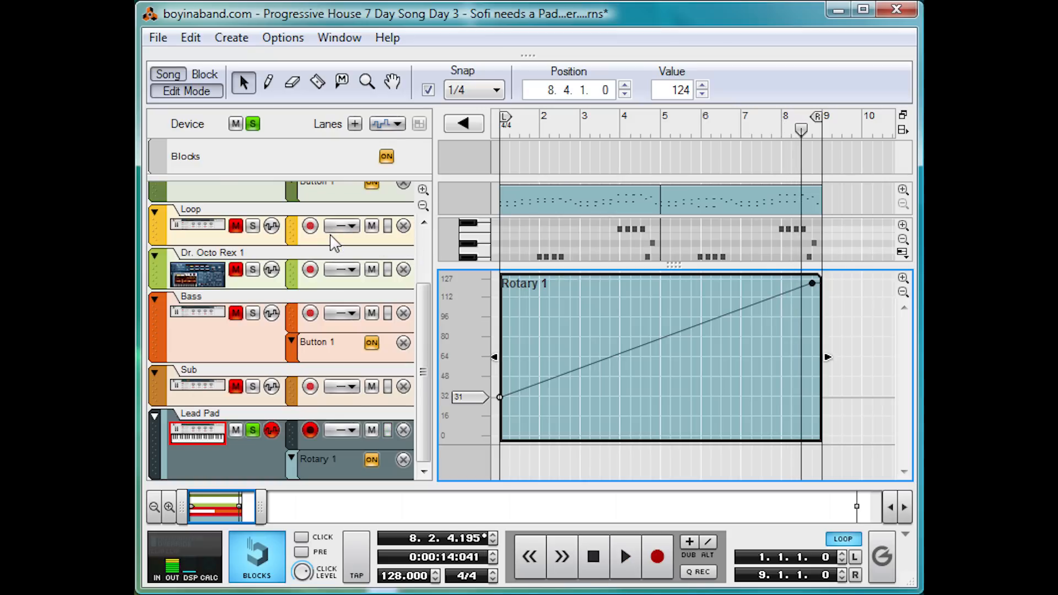
{"action": "left_click_drag", "start_coordinate": [594, 116], "coordinate": [500, 118]}
{"action": "key", "text": "space"}
{"action": "key", "text": "space"}
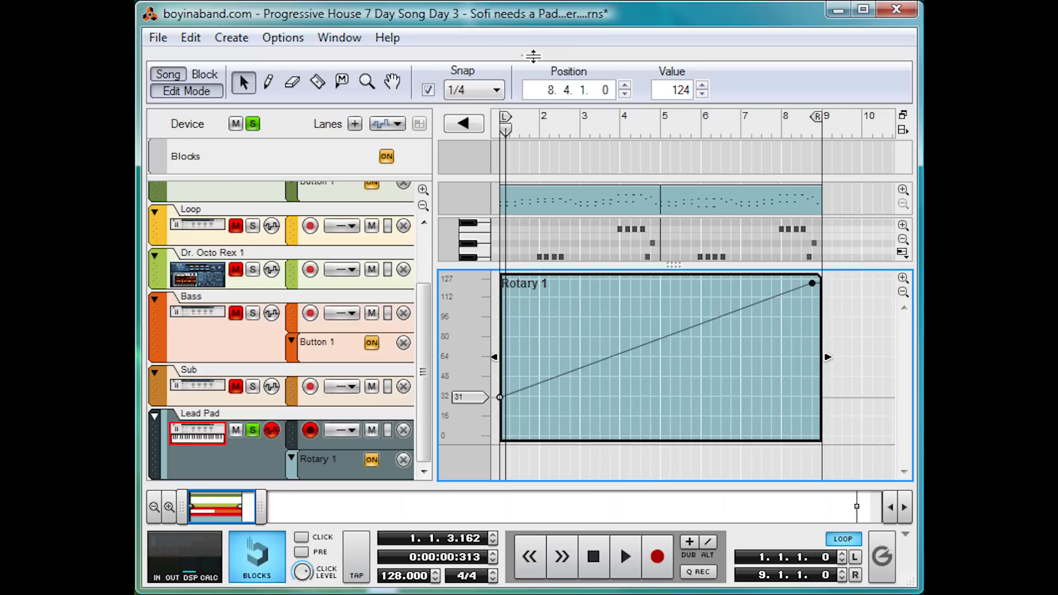
- Bring up the rack and create an RV7000 reverb on Mixer 1 as a send effect
{"action": "left_click_drag", "start_coordinate": [533, 56], "coordinate": [529, 545]}
{"action": "scroll", "coordinate": [611, 398], "scroll_direction": "up", "scroll_amount": 5}
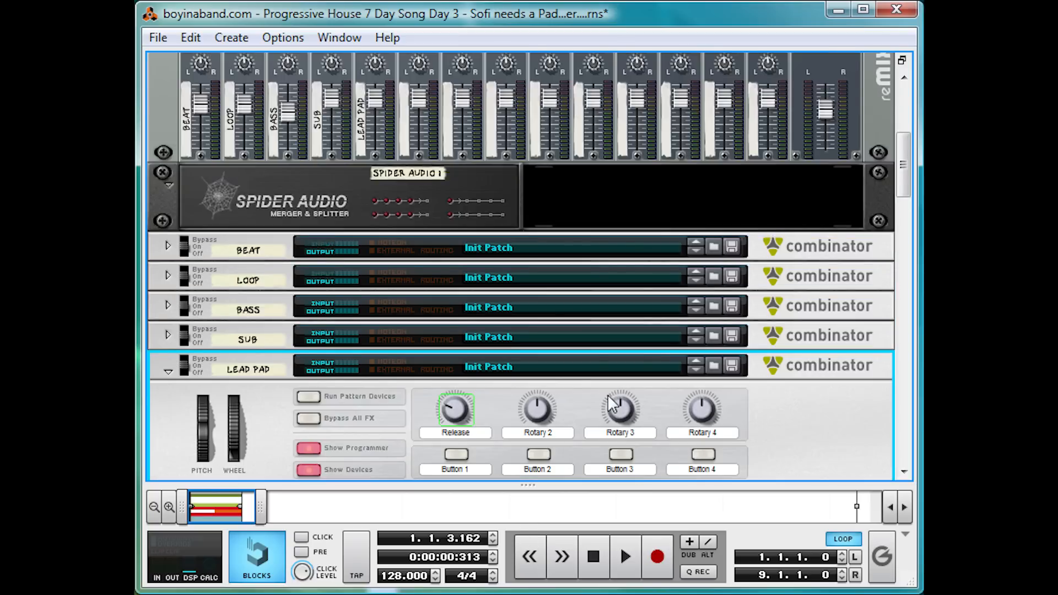
{"action": "scroll", "coordinate": [609, 396], "scroll_direction": "up", "scroll_amount": 5}
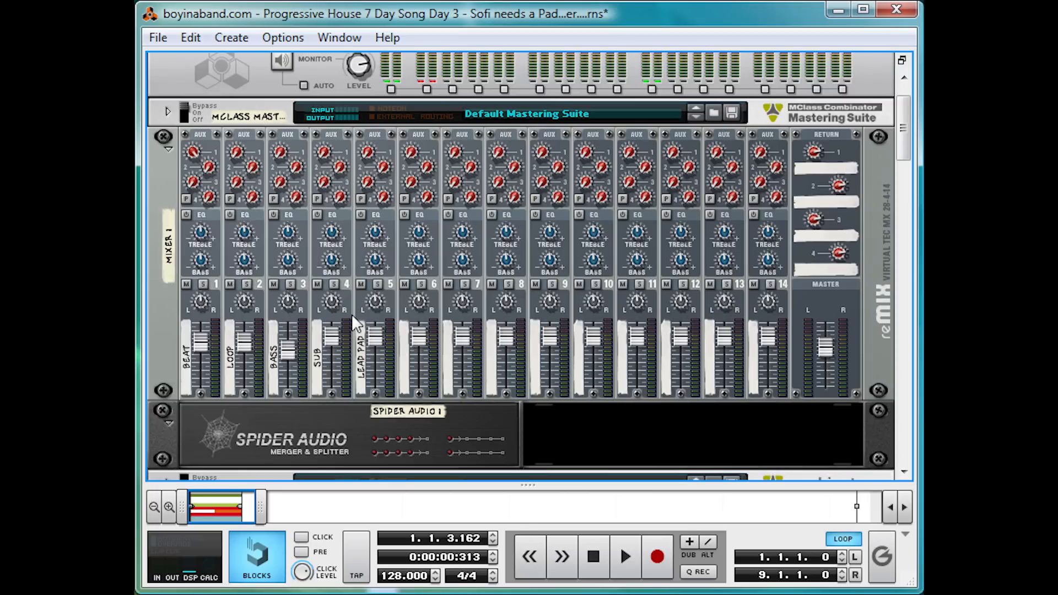
{"action": "right_click", "coordinate": [856, 288]}
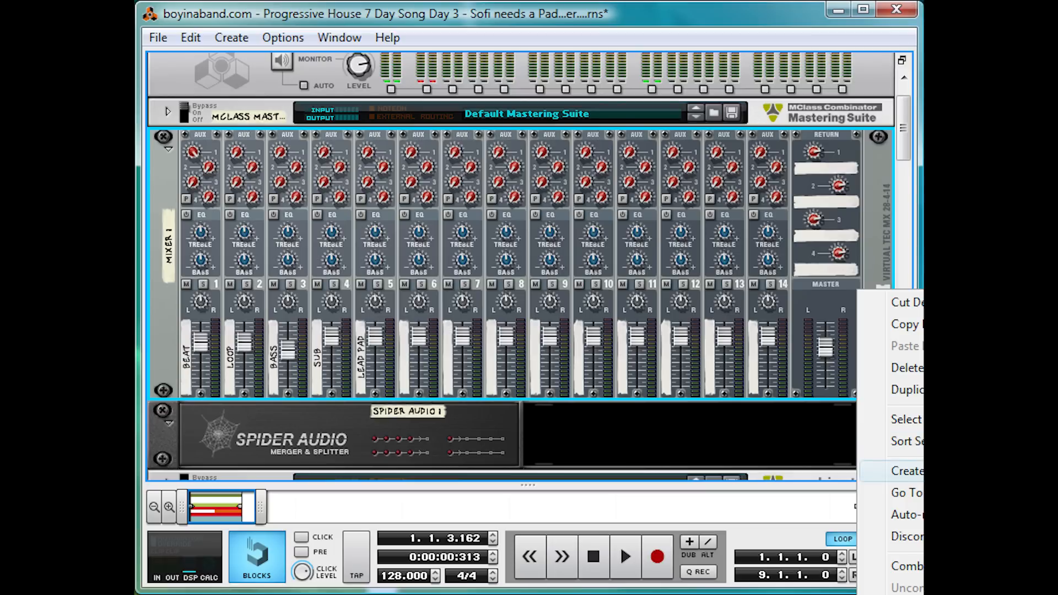
{"action": "left_click", "coordinate": [907, 471]}
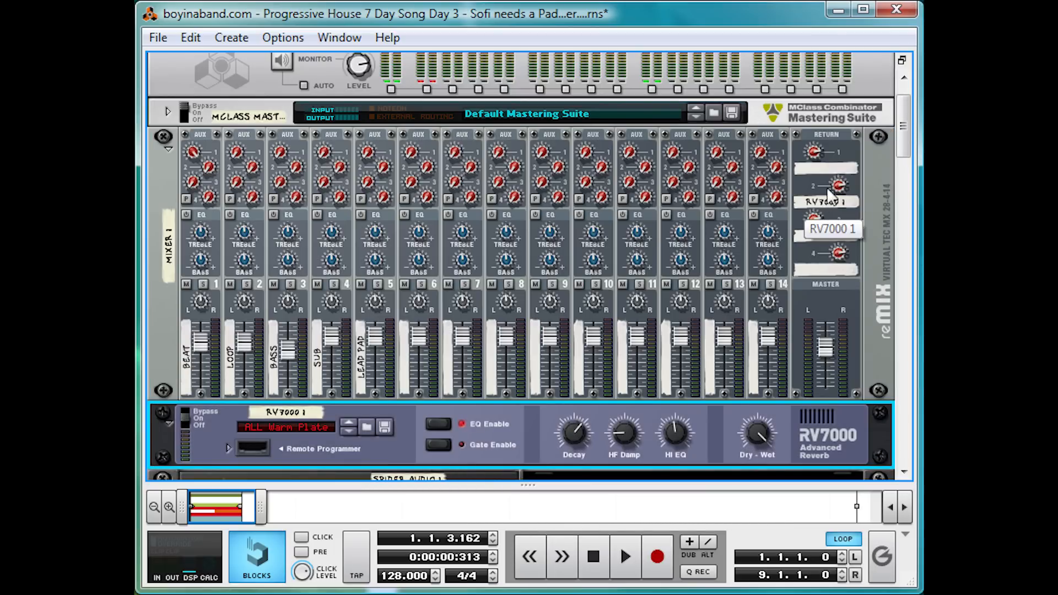
- Load the ALL FilmScore patch into the RV7000 reverb
{"action": "scroll", "coordinate": [495, 375], "scroll_direction": "down", "scroll_amount": 2}
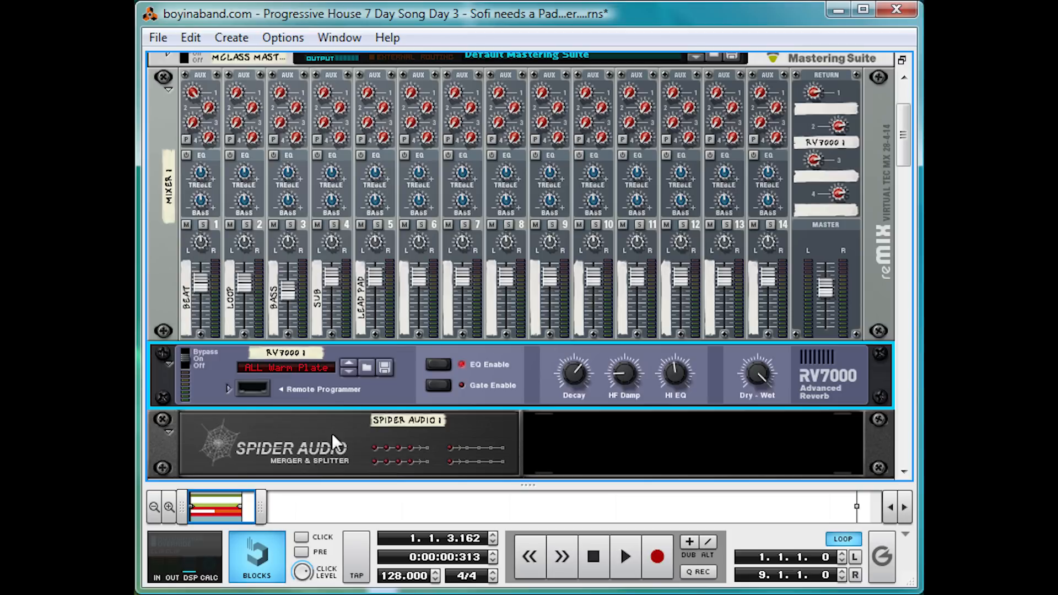
{"action": "left_click", "coordinate": [290, 368]}
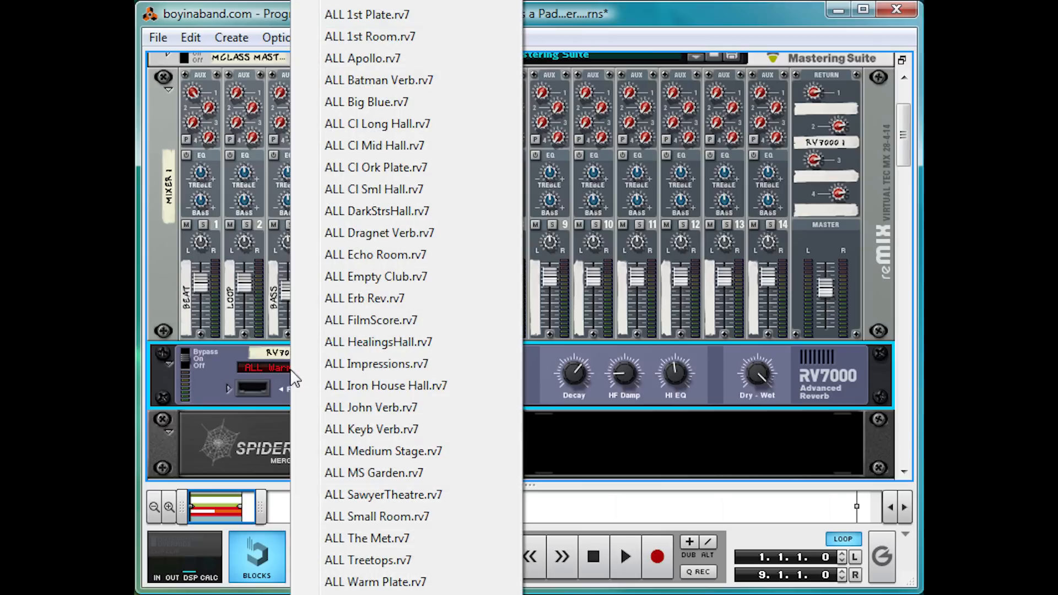
{"action": "left_click", "coordinate": [408, 319]}
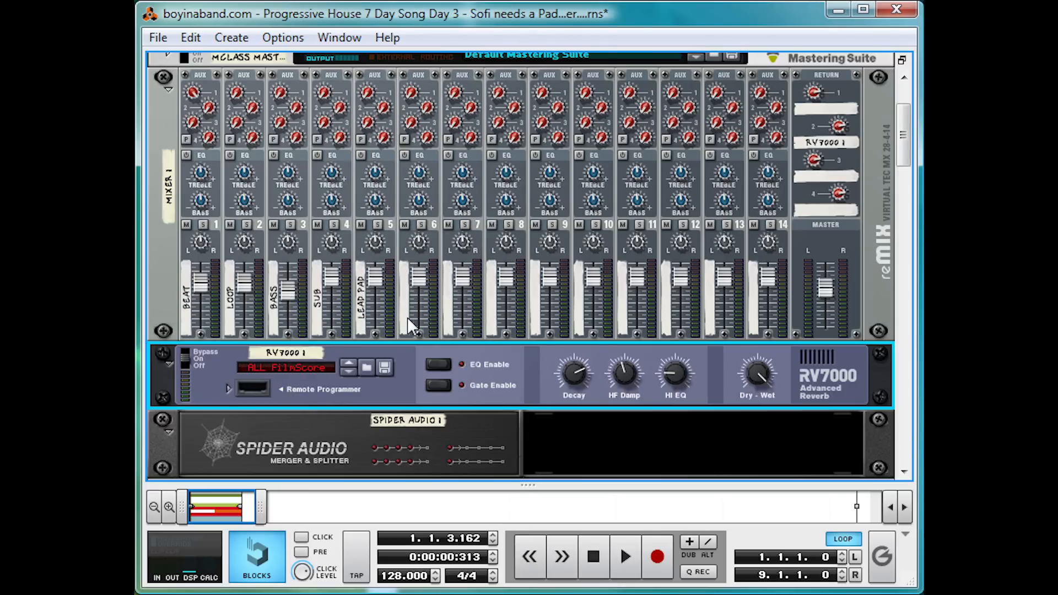
- Set the Lead Pad channel's Aux 2 send on Mixer 1 to 33 while the loop plays
{"action": "key", "text": "space"}
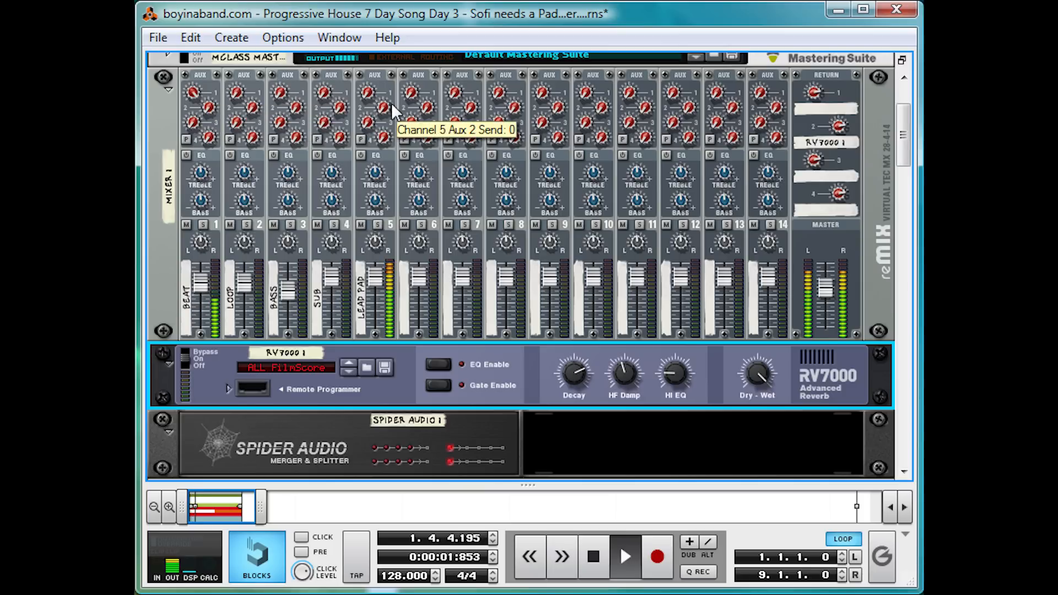
{"action": "left_click_drag", "start_coordinate": [383, 107], "coordinate": [407, 69]}
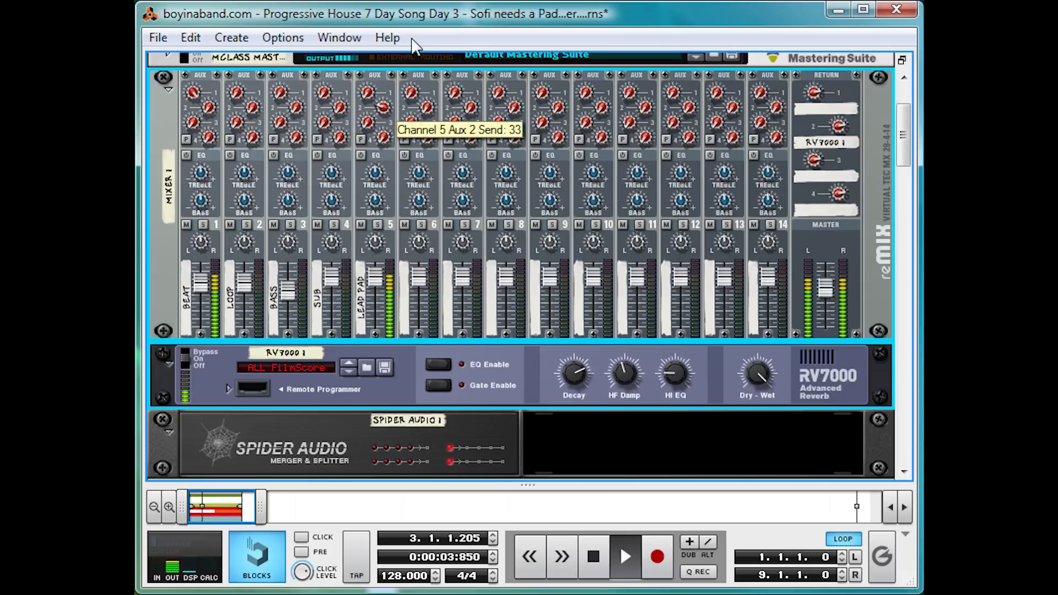
{"action": "key", "text": "space"}
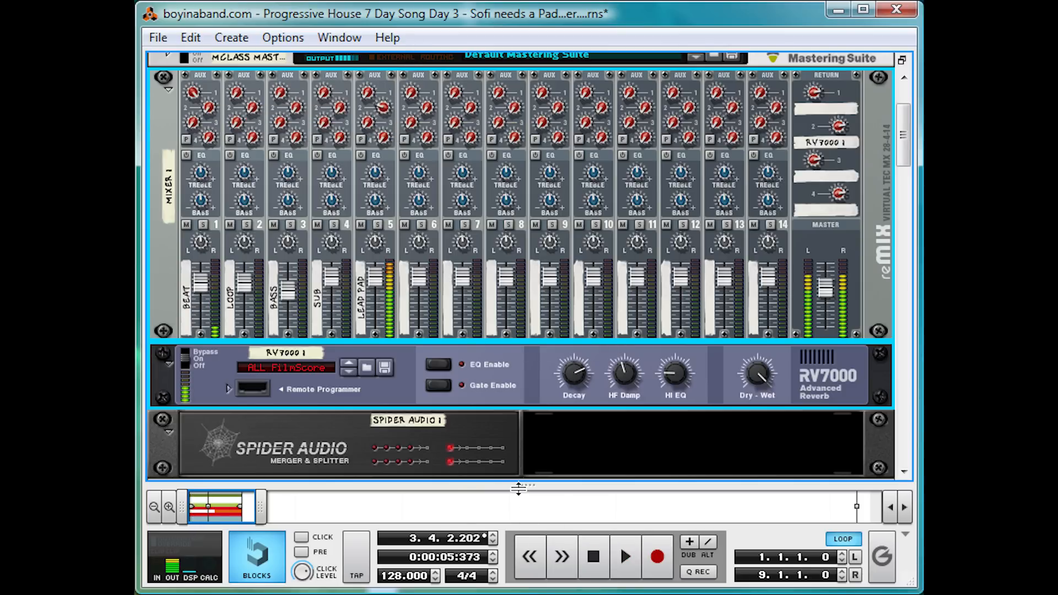
- Delete the Rotary 1 automation clip from the Lead Pad track in the sequencer and return the playhead to bar 1
{"action": "left_click_drag", "start_coordinate": [517, 484], "coordinate": [518, 61]}
{"action": "left_click", "coordinate": [450, 467]}
{"action": "key", "text": "Delete"}
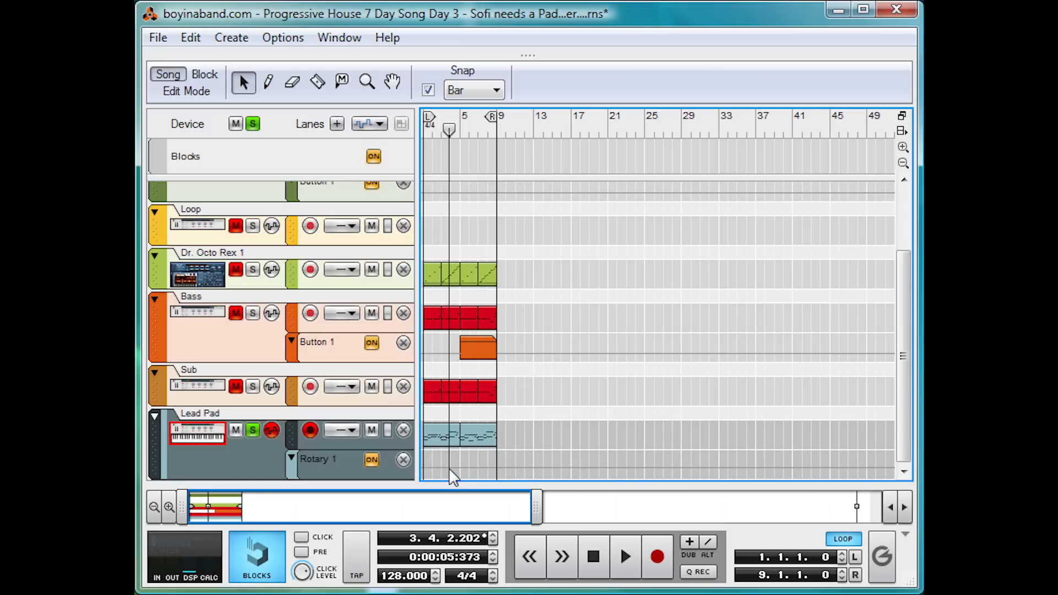
{"action": "left_click_drag", "start_coordinate": [449, 128], "coordinate": [378, 143]}
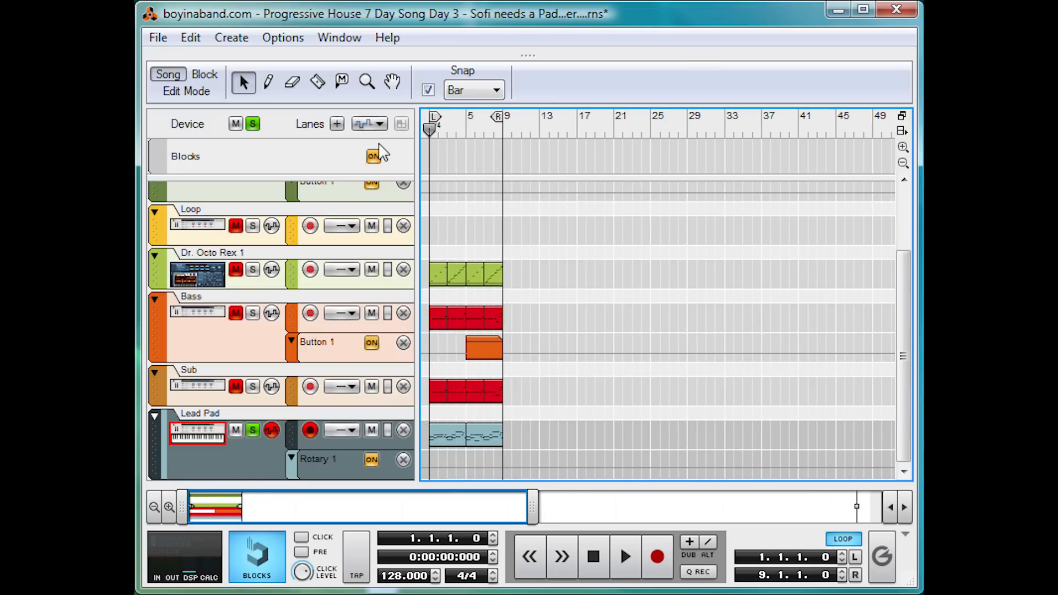
- Play the loop from bar 1 and readjust the Lead Pad channel's Aux 2 reverb send by ear
{"action": "key", "text": "space"}
{"action": "left_click_drag", "start_coordinate": [484, 56], "coordinate": [473, 507]}
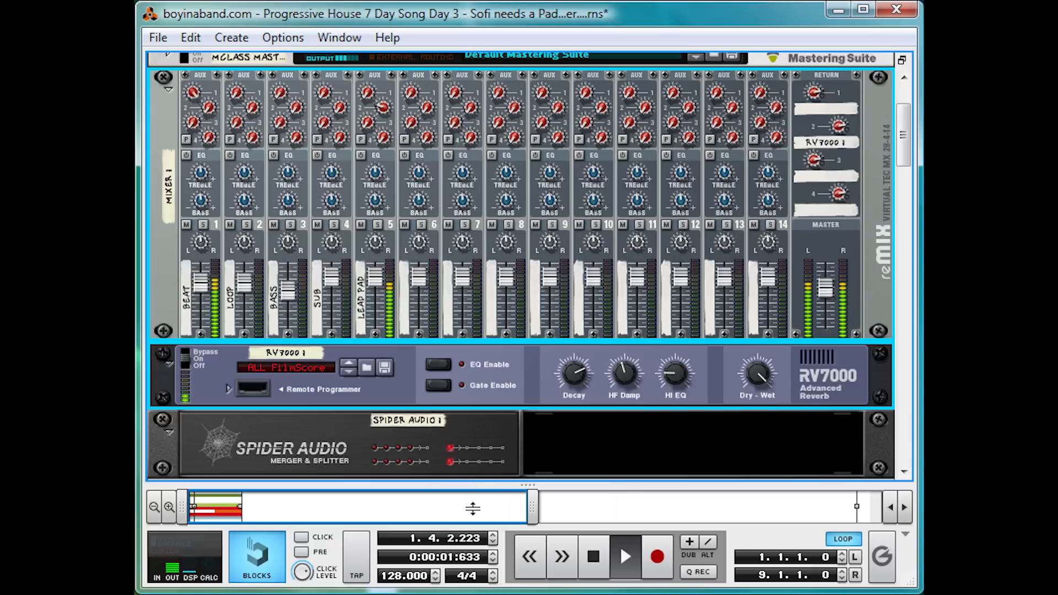
{"action": "left_click_drag", "start_coordinate": [380, 106], "coordinate": [526, 81]}
{"action": "key", "text": "space"}
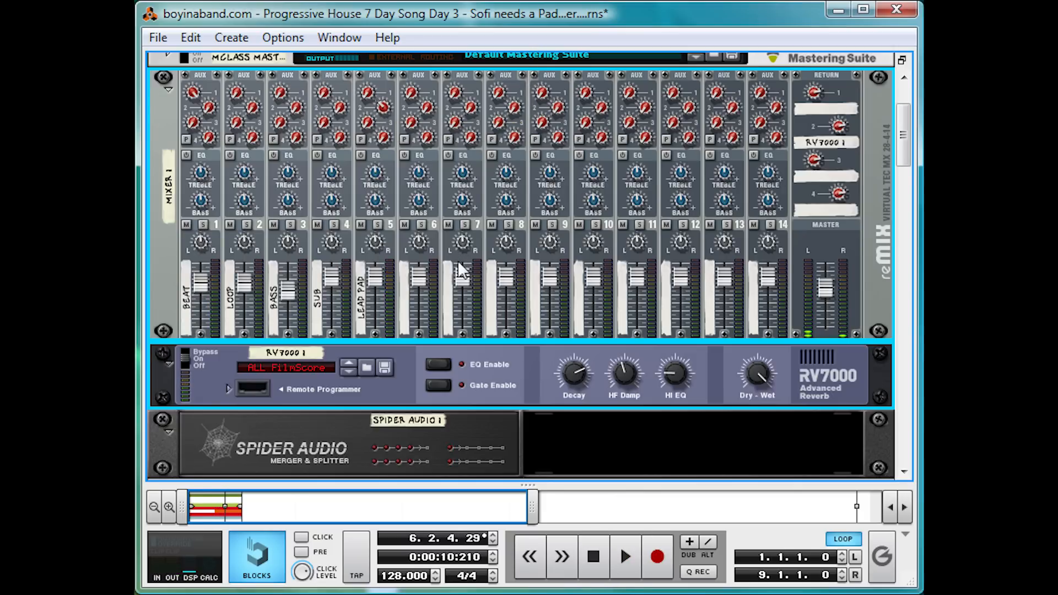